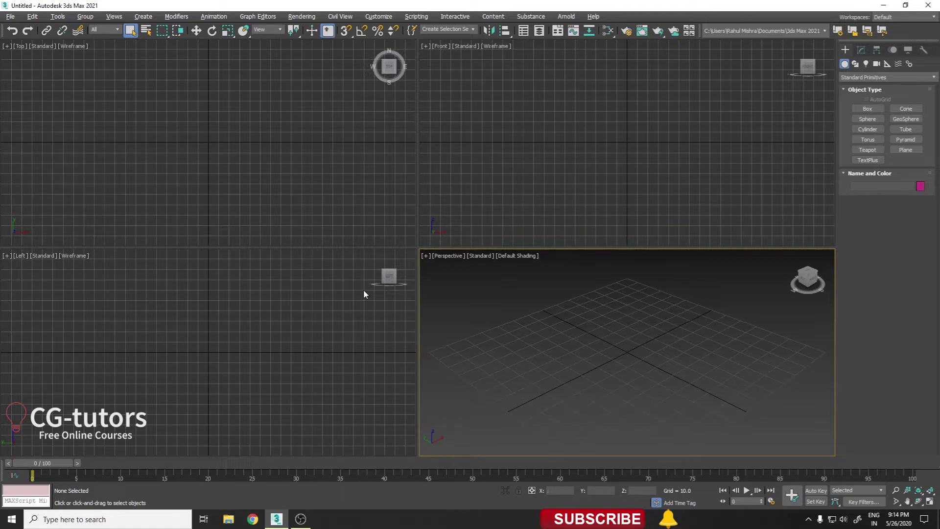
Cycle the active viewport among the four views, ending on Perspective.
{"action": "left_click", "coordinate": [343, 181]}
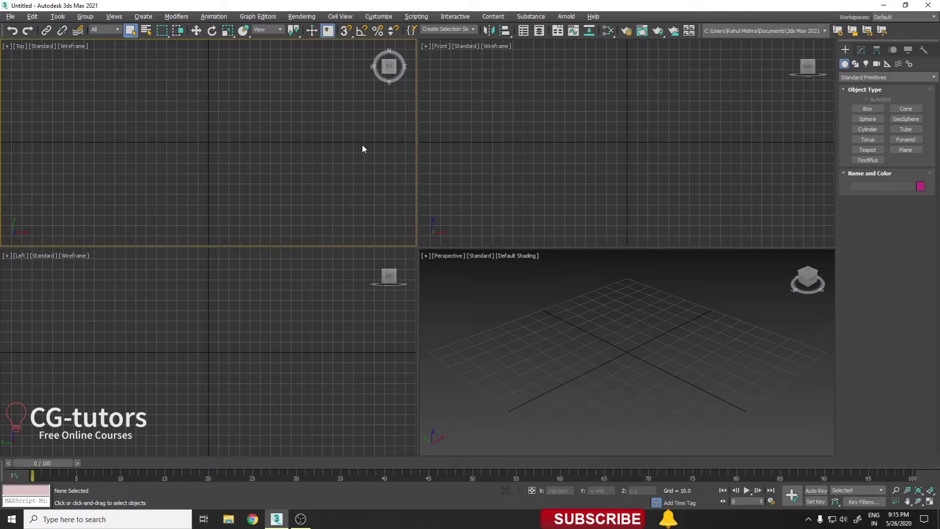
{"action": "left_click", "coordinate": [539, 196]}
{"action": "left_click", "coordinate": [598, 307]}
{"action": "left_click", "coordinate": [343, 255]}
{"action": "left_click", "coordinate": [315, 235]}
{"action": "left_click", "coordinate": [587, 175]}
{"action": "left_click", "coordinate": [579, 339]}
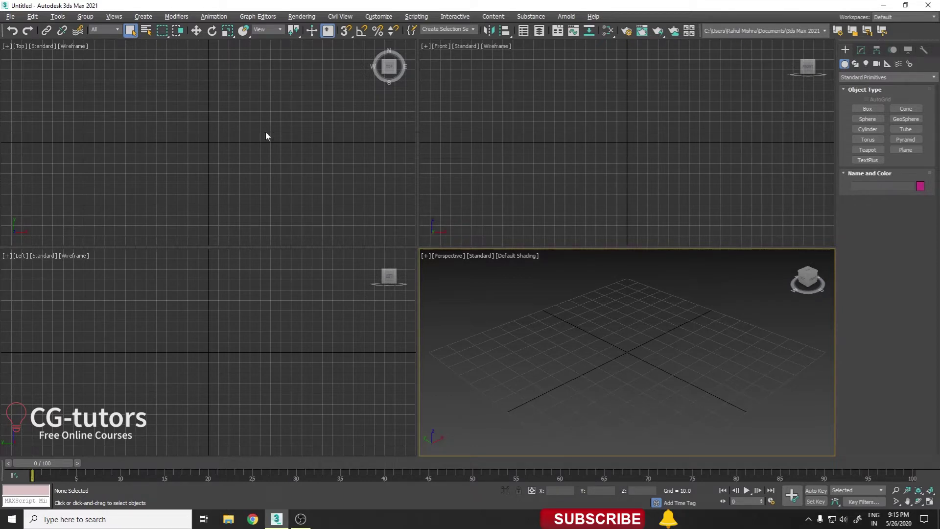
Activate the Left, Top, Front and Perspective views one after another.
{"action": "left_click", "coordinate": [89, 274]}
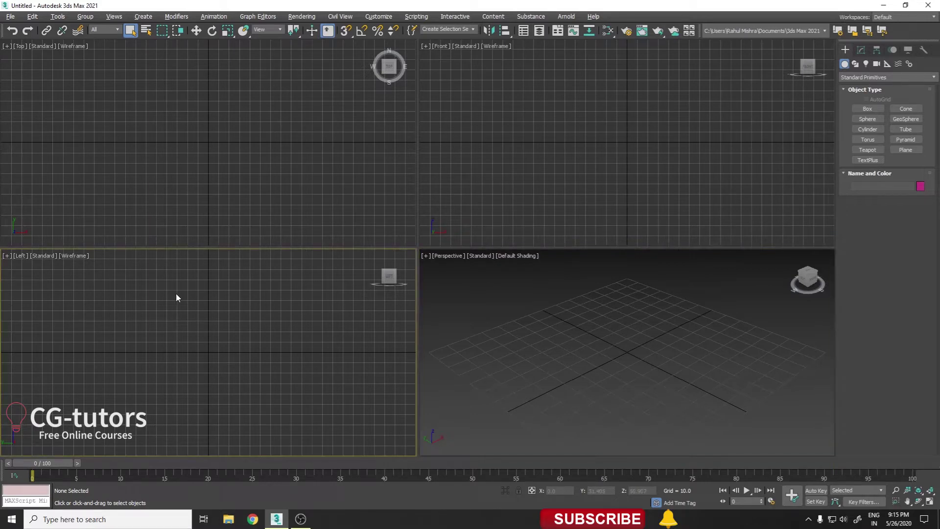
{"action": "left_click", "coordinate": [401, 222]}
{"action": "left_click", "coordinate": [250, 298]}
{"action": "left_click", "coordinate": [241, 161]}
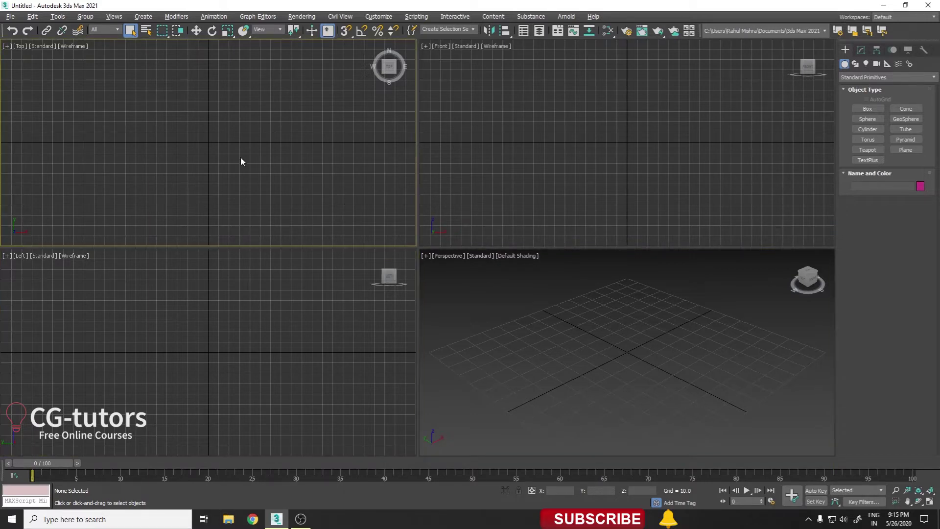
{"action": "left_click", "coordinate": [493, 117]}
{"action": "left_click", "coordinate": [188, 294]}
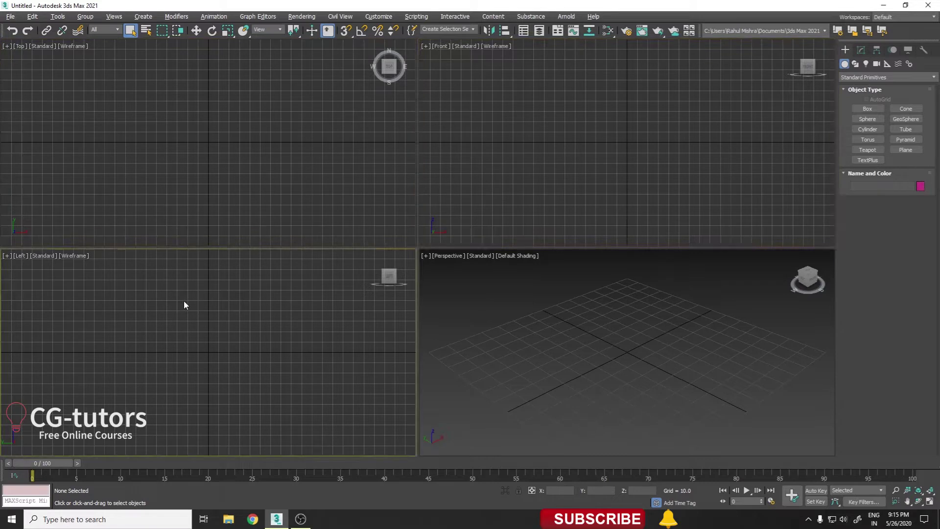
{"action": "left_click", "coordinate": [483, 322]}
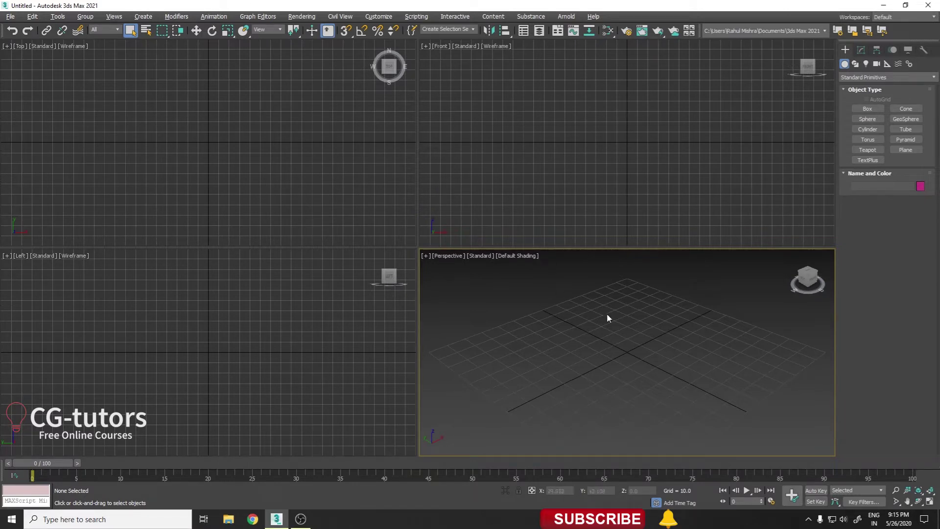
Pan and orbit the Perspective view, then orbit the Left view into an Orthographic view.
{"action": "mouse_move", "coordinate": [592, 353]}
{"action": "middle_mouse_down"}
{"action": "mouse_move", "coordinate": [625, 395]}
{"action": "mouse_move", "coordinate": [603, 298]}
{"action": "mouse_move", "coordinate": [621, 327]}
{"action": "mouse_move", "coordinate": [575, 359]}
{"action": "mouse_move", "coordinate": [567, 278]}
{"action": "mouse_move", "coordinate": [596, 370]}
{"action": "mouse_move", "coordinate": [567, 307]}
{"action": "mouse_move", "coordinate": [548, 353]}
{"action": "mouse_move", "coordinate": [532, 356]}
{"action": "mouse_move", "coordinate": [630, 357]}
{"action": "mouse_move", "coordinate": [567, 347]}
{"action": "mouse_move", "coordinate": [583, 351]}
{"action": "middle_mouse_up"}
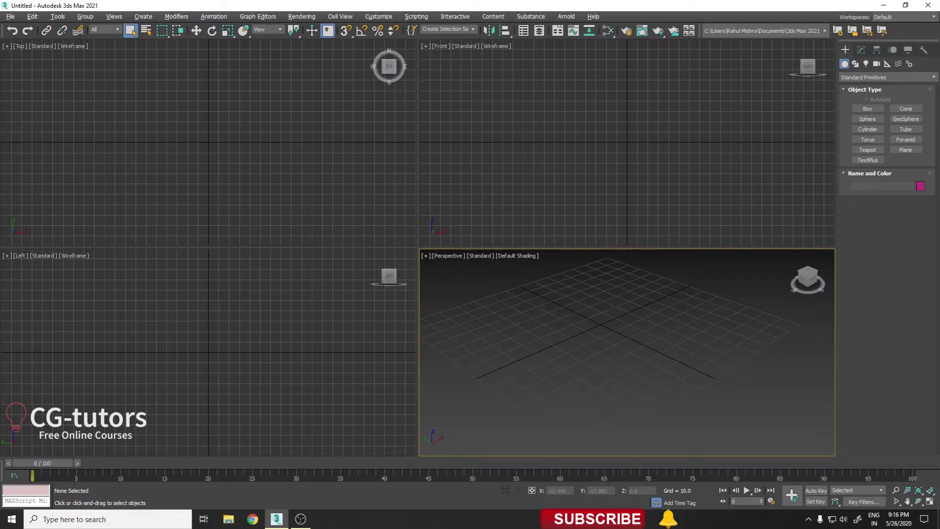
{"action": "mouse_move", "coordinate": [593, 359]}
{"action": "middle_mouse_down", "text": "alt"}
{"action": "mouse_move", "coordinate": [613, 326]}
{"action": "mouse_move", "coordinate": [582, 339]}
{"action": "mouse_move", "coordinate": [510, 331]}
{"action": "mouse_move", "coordinate": [565, 309]}
{"action": "mouse_move", "coordinate": [610, 377]}
{"action": "mouse_move", "coordinate": [582, 343]}
{"action": "mouse_move", "coordinate": [585, 313]}
{"action": "mouse_move", "coordinate": [567, 348]}
{"action": "middle_mouse_up", "text": "alt"}
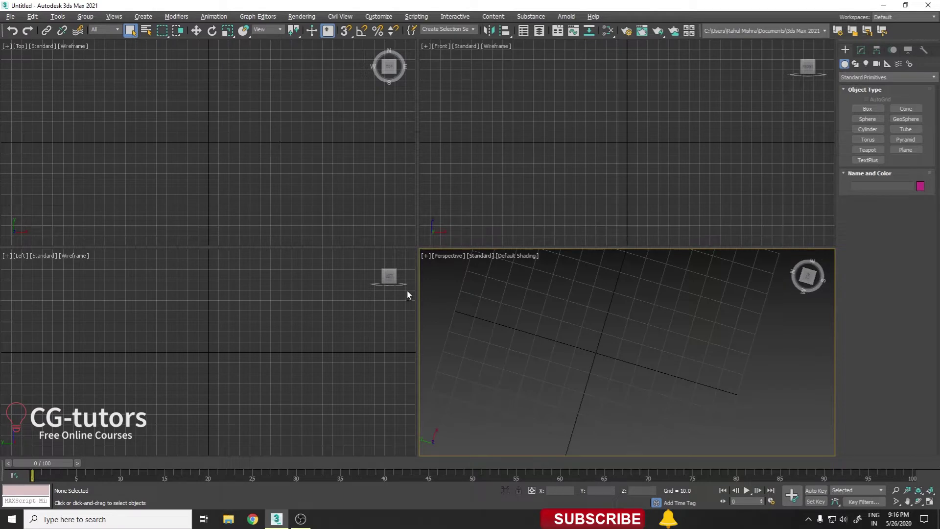
{"action": "middle_click_drag", "start_coordinate": [562, 349], "coordinate": [556, 321], "text": "alt"}
{"action": "middle_click_drag", "start_coordinate": [172, 360], "coordinate": [172, 346], "text": "alt"}
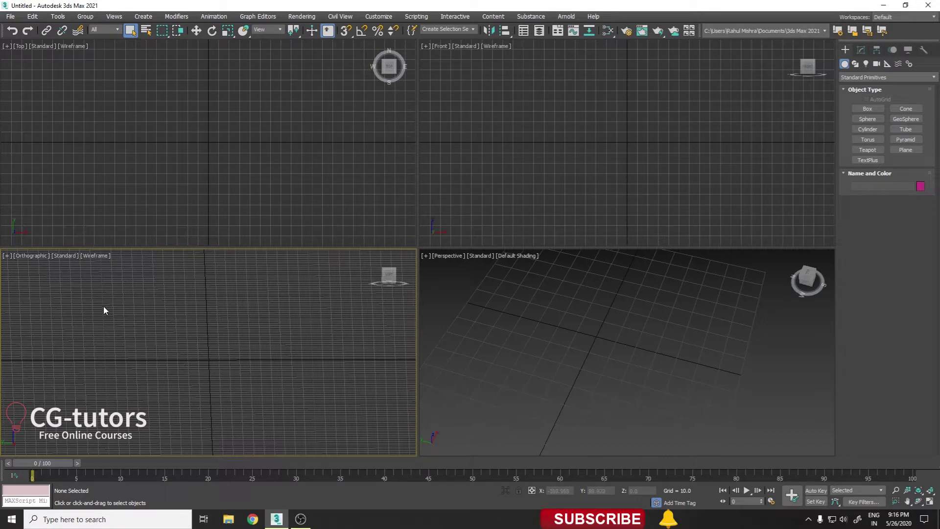
Return the orthographic view to Left and activate the Front, Left and Perspective views.
{"action": "key", "text": "l"}
{"action": "left_click", "coordinate": [575, 158]}
{"action": "left_click", "coordinate": [343, 274]}
{"action": "left_click", "coordinate": [441, 220]}
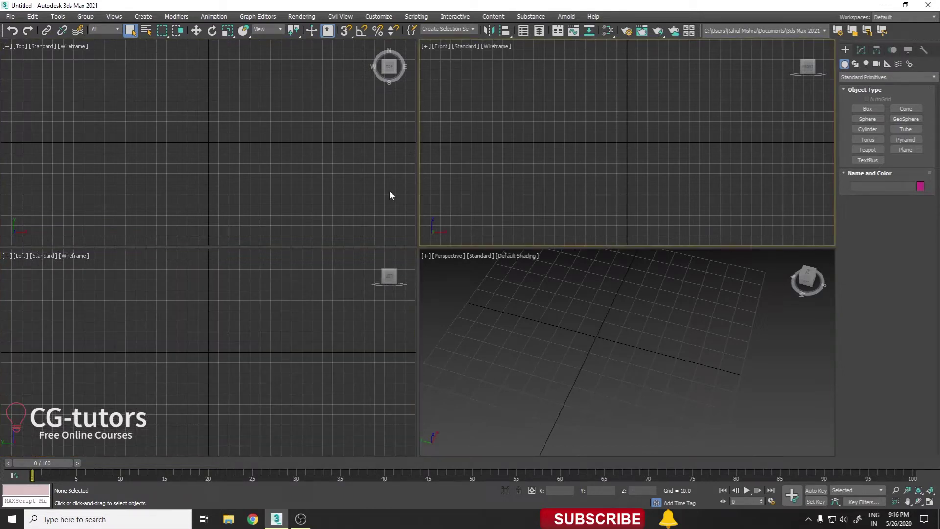
{"action": "left_click", "coordinate": [528, 317]}
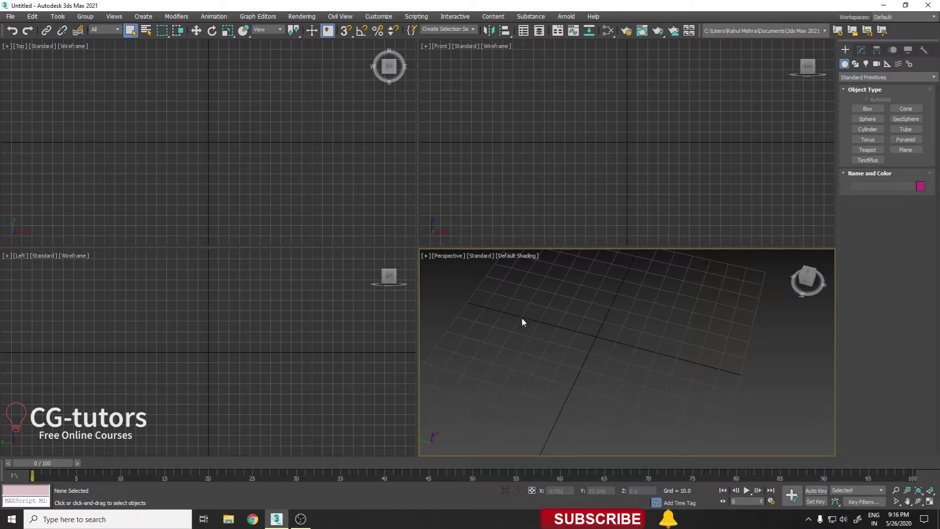
Maximize and restore the Top, Perspective and Front views in turn with Alt+W.
{"action": "left_click", "coordinate": [347, 136]}
{"action": "key", "text": "alt+w"}
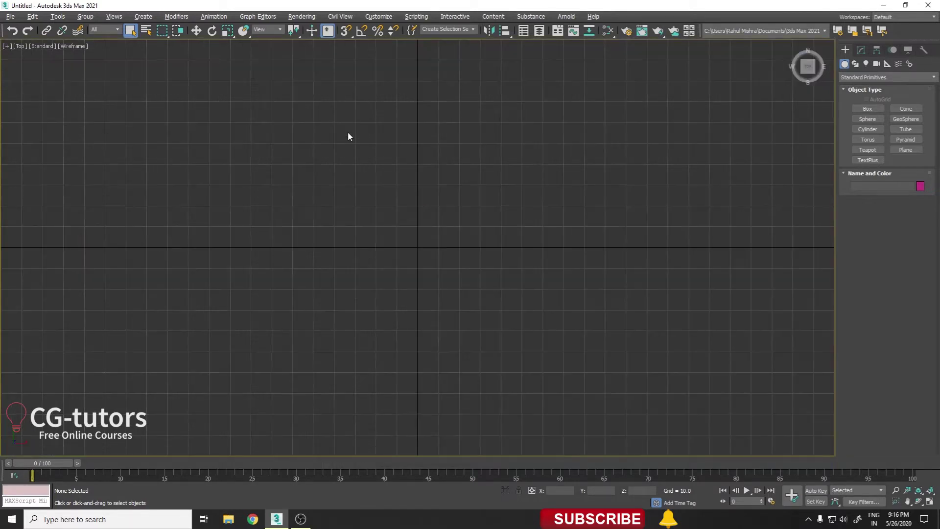
{"action": "key", "text": "alt+w"}
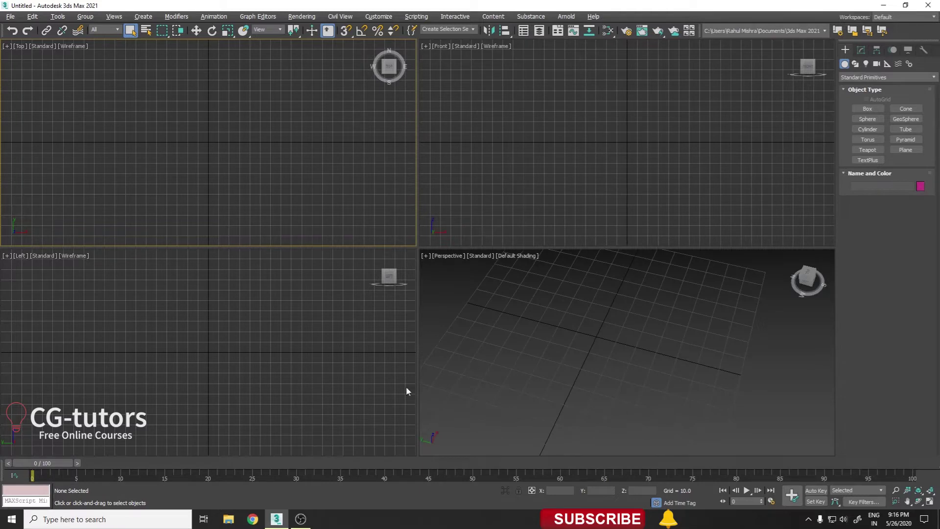
{"action": "key", "text": "alt+w"}
{"action": "key", "text": "alt+w"}
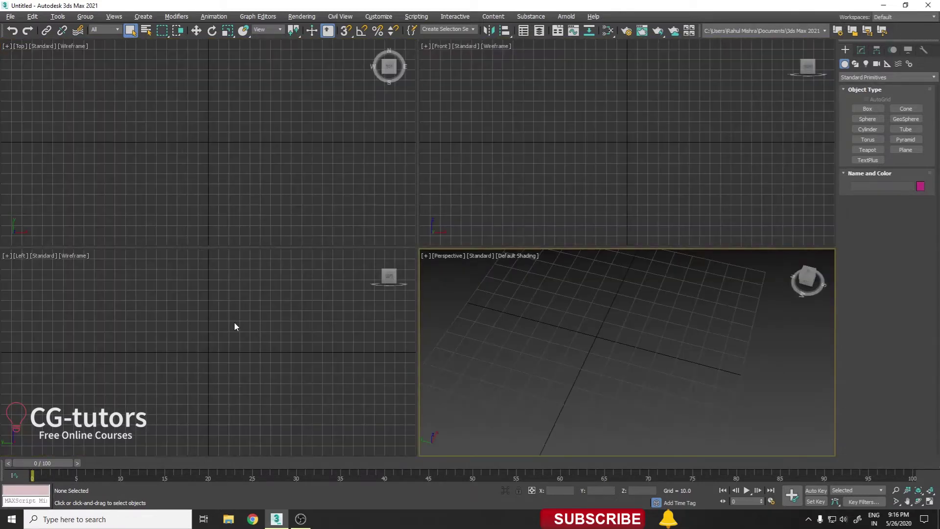
{"action": "left_click", "coordinate": [234, 326]}
{"action": "key", "text": "alt+w"}
{"action": "key", "text": "alt+w"}
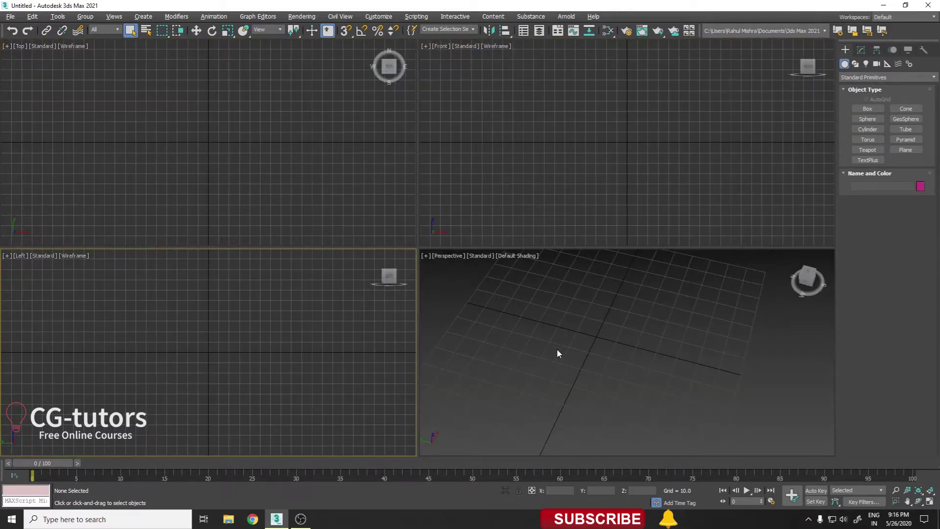
{"action": "left_click", "coordinate": [538, 240]}
{"action": "left_click", "coordinate": [290, 306]}
{"action": "left_click", "coordinate": [536, 182]}
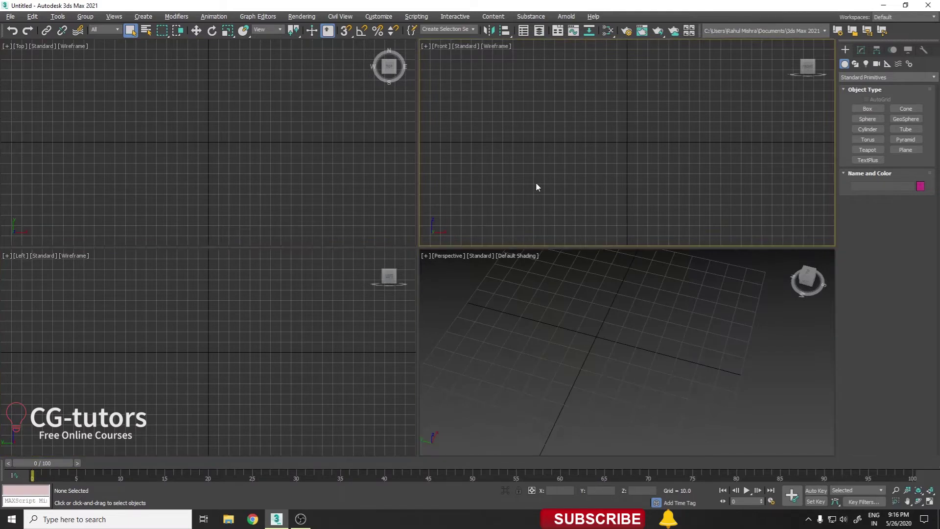
{"action": "key", "text": "alt+w"}
{"action": "key", "text": "alt+w"}
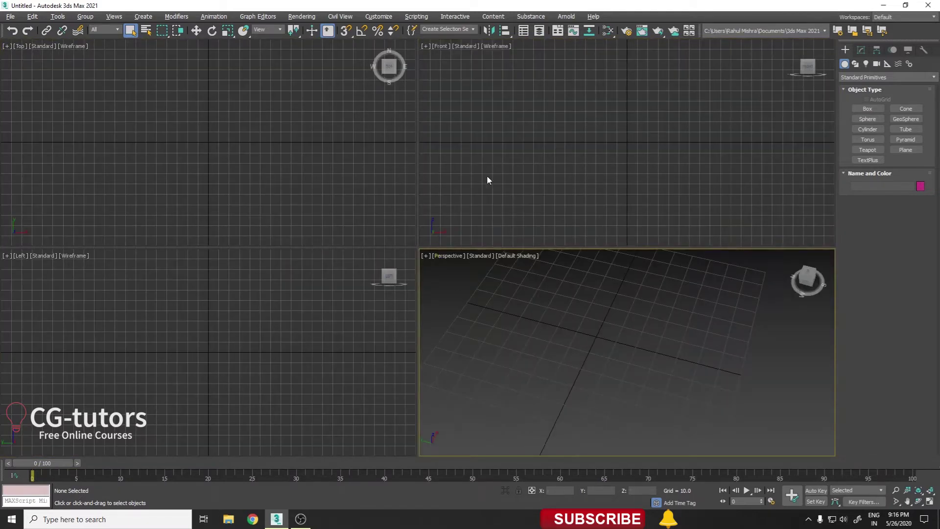
{"action": "key", "text": "alt+w"}
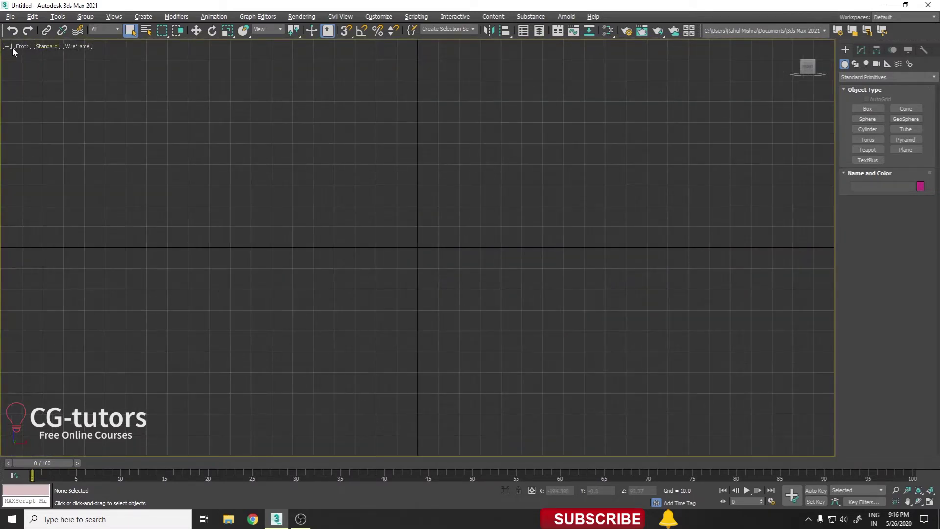
Switch the view to Left, then Top, and show its viewpoint list.
{"action": "key", "text": "l"}
{"action": "key", "text": "t"}
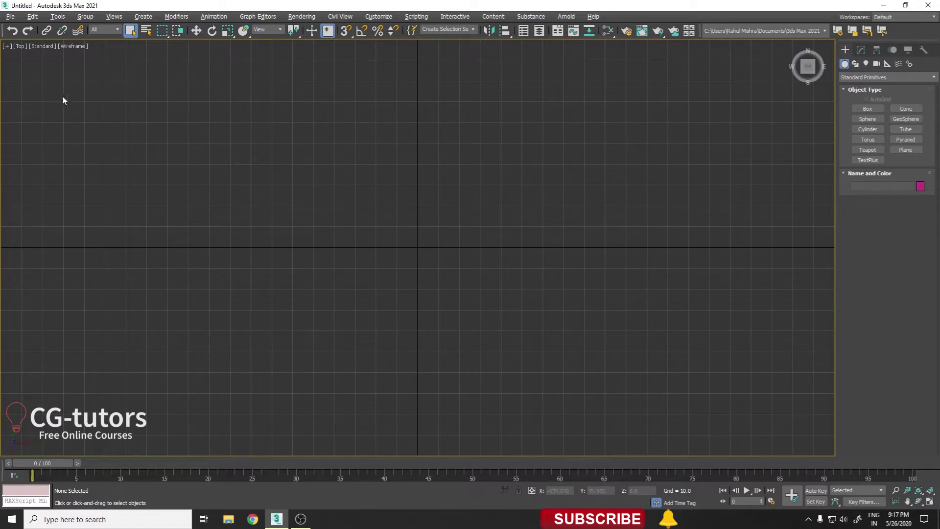
{"action": "left_click", "coordinate": [20, 46]}
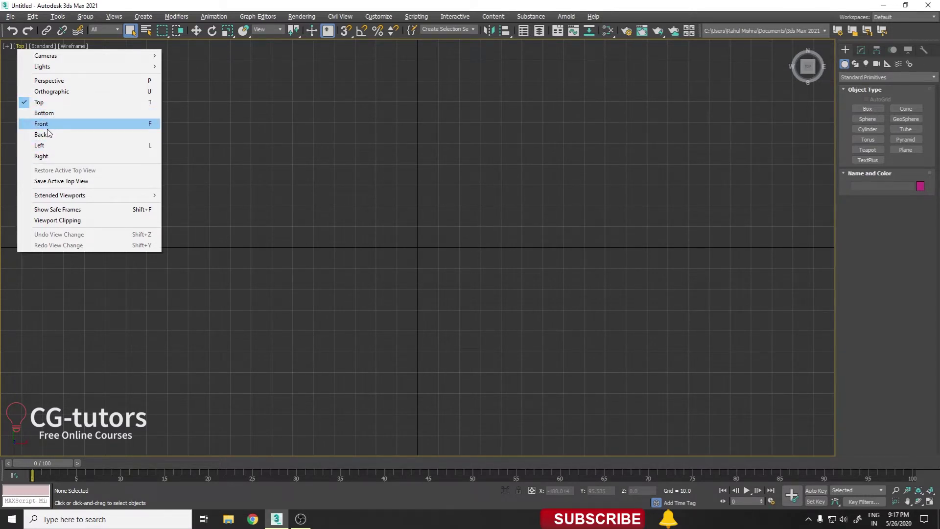
Close the viewpoint list, maximize and zoom the Perspective view, and keep Standard Primitives selected.
{"action": "left_click", "coordinate": [498, 143]}
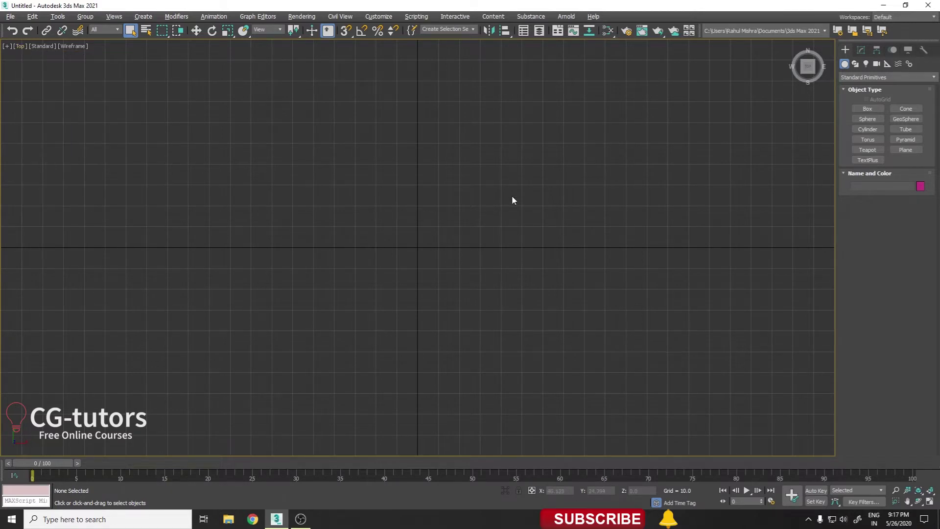
{"action": "key", "text": "alt+w"}
{"action": "left_click", "coordinate": [551, 317]}
{"action": "key", "text": "alt+w"}
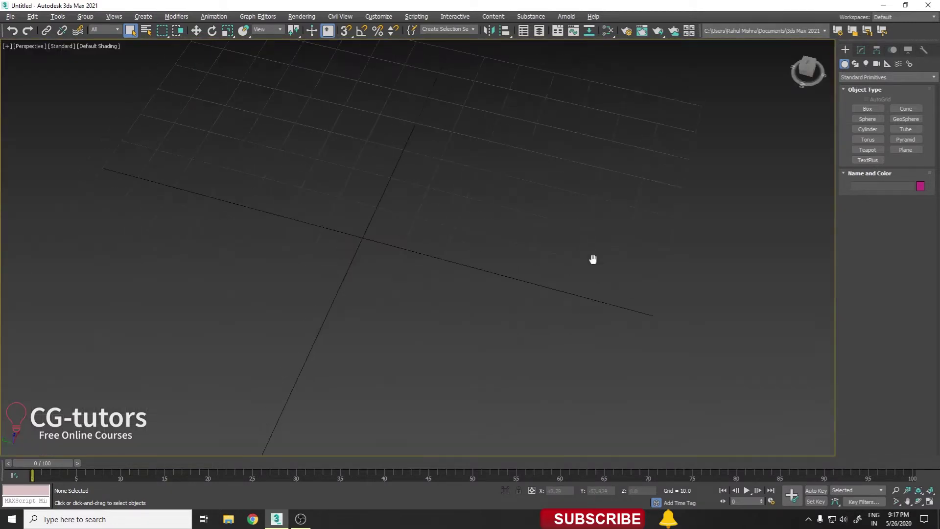
{"action": "scroll", "coordinate": [575, 276], "scroll_direction": "down", "scroll_amount": 3}
{"action": "scroll", "coordinate": [544, 292], "scroll_direction": "up", "scroll_amount": 2}
{"action": "scroll", "coordinate": [447, 277], "scroll_direction": "down", "scroll_amount": 2}
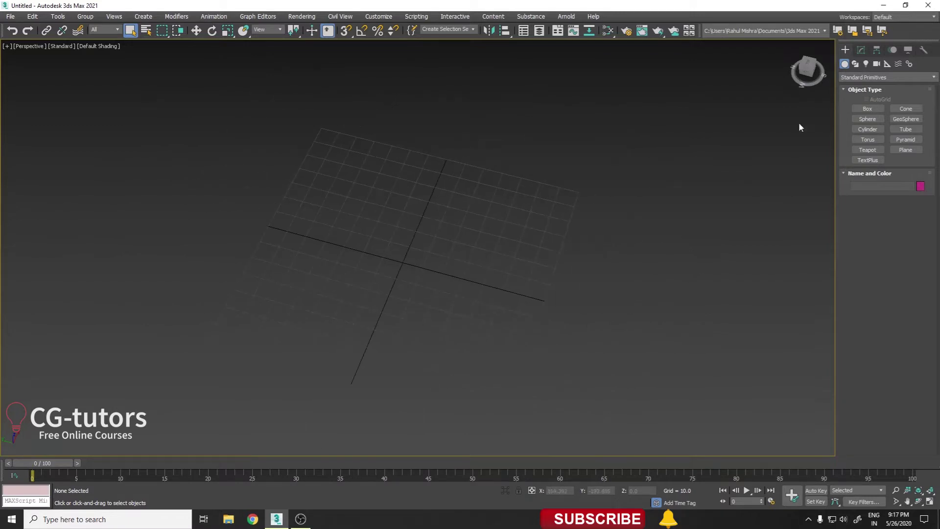
{"action": "left_click", "coordinate": [865, 78]}
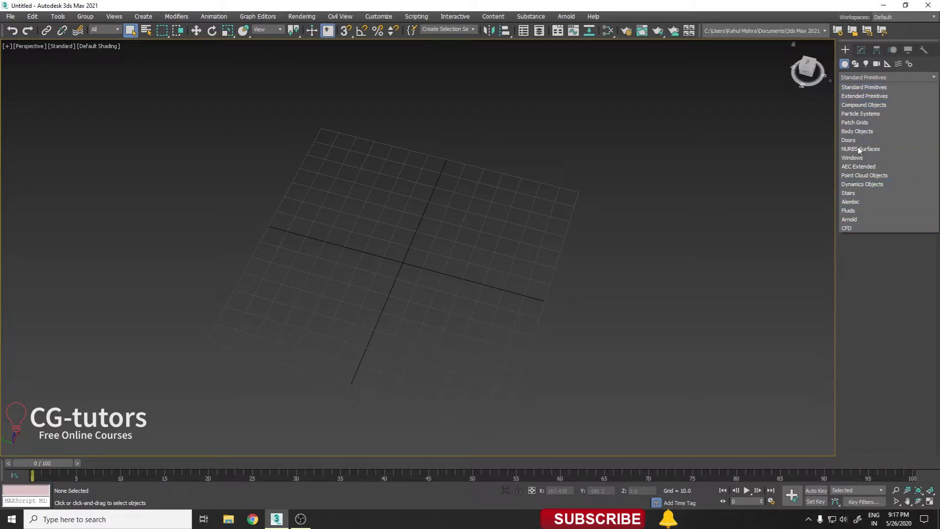
{"action": "left_click", "coordinate": [870, 89]}
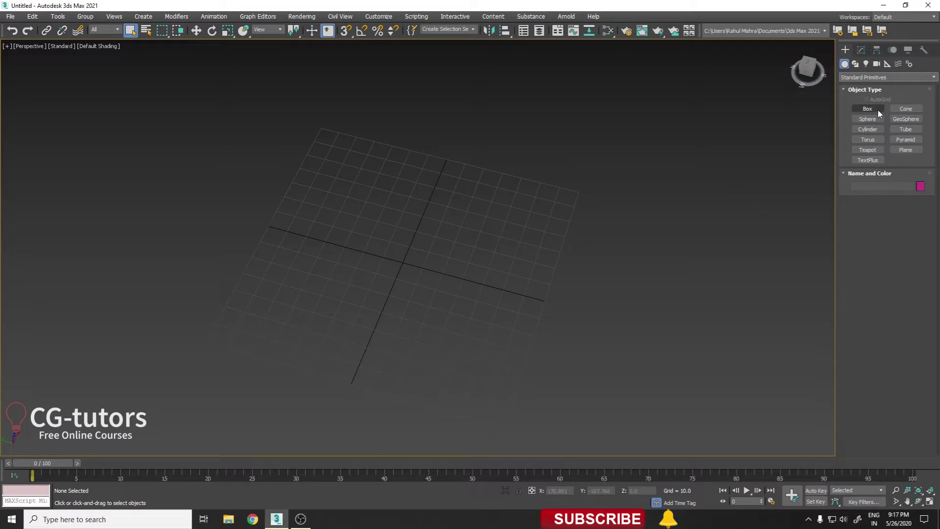
Draw a box on the grid after two cancelled attempts.
{"action": "left_click", "coordinate": [877, 109]}
{"action": "mouse_move", "coordinate": [434, 210]}
{"action": "left_mouse_down"}
{"action": "mouse_move", "coordinate": [371, 274]}
{"action": "mouse_move", "coordinate": [403, 248]}
{"action": "left_mouse_up"}
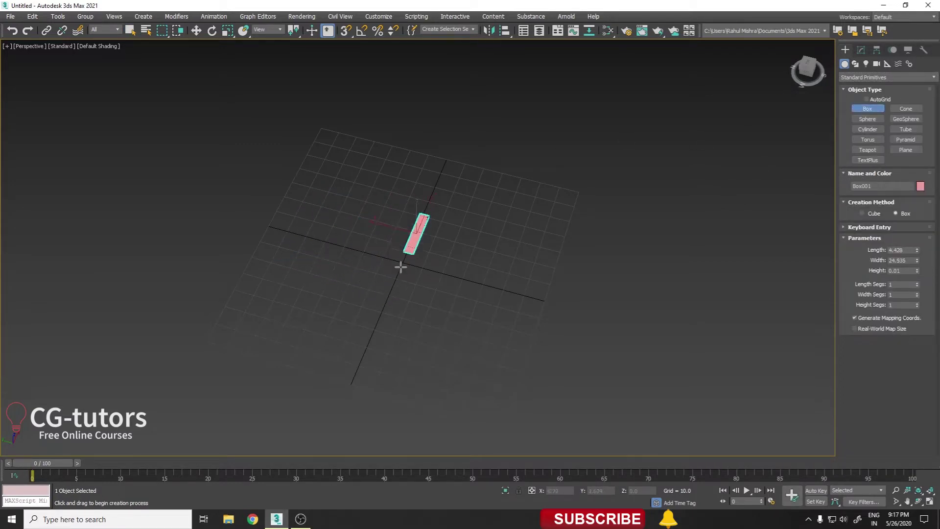
{"action": "right_click", "coordinate": [449, 195]}
{"action": "mouse_move", "coordinate": [502, 192]}
{"action": "left_mouse_down"}
{"action": "mouse_move", "coordinate": [401, 248]}
{"action": "mouse_move", "coordinate": [269, 270]}
{"action": "left_mouse_up"}
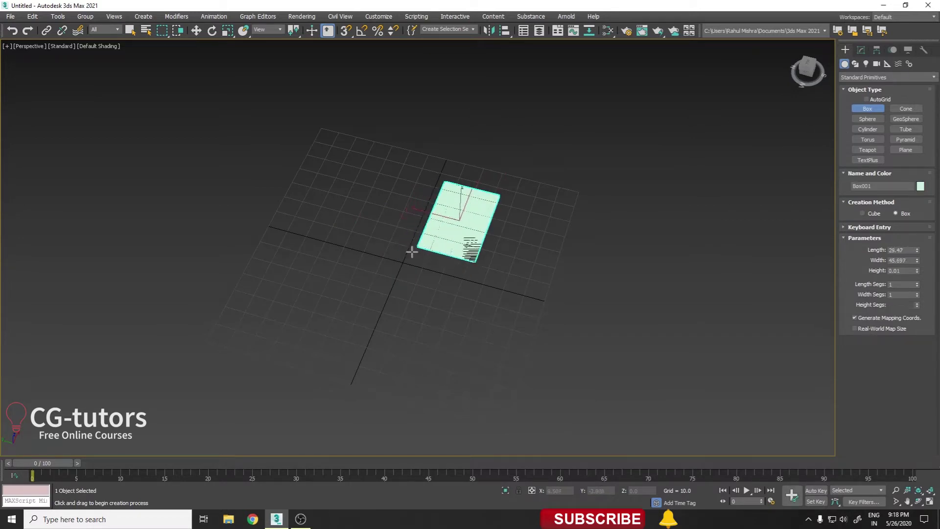
{"action": "left_click_drag", "start_coordinate": [270, 269], "coordinate": [330, 277]}
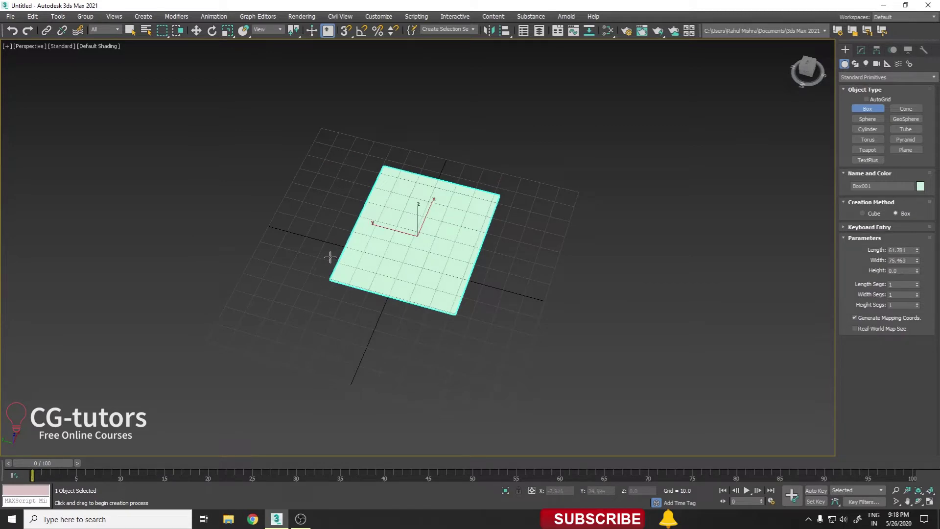
{"action": "right_click", "coordinate": [798, 130]}
{"action": "left_click_drag", "start_coordinate": [512, 189], "coordinate": [372, 297]}
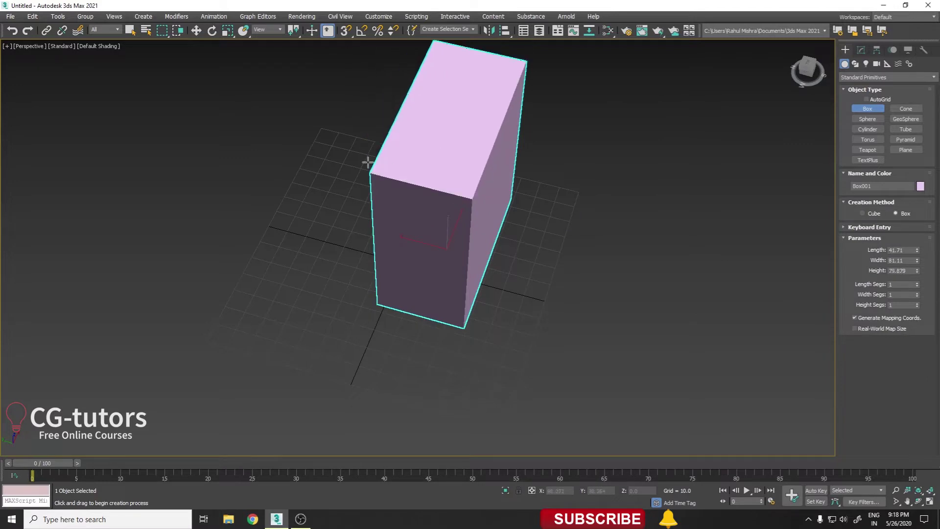
{"action": "middle_click_drag", "start_coordinate": [380, 258], "coordinate": [415, 315], "text": "alt"}
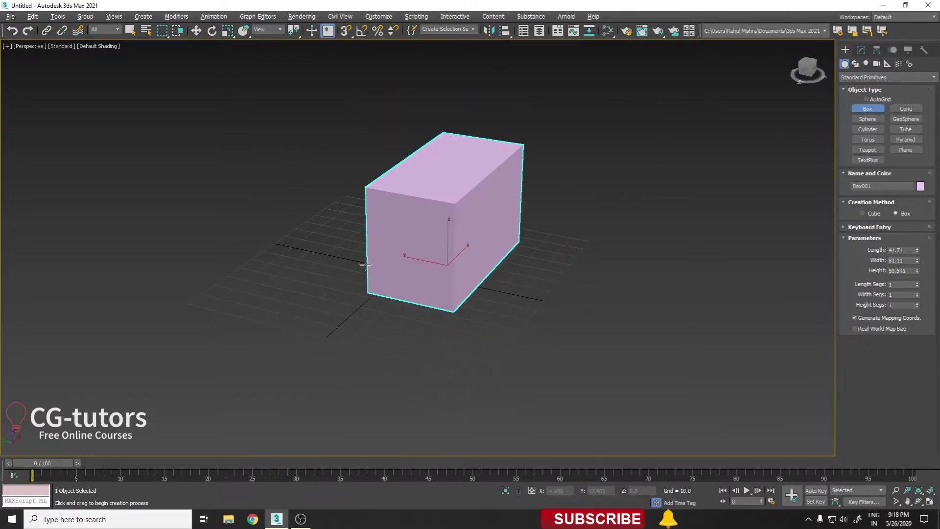
{"action": "key", "text": "w"}
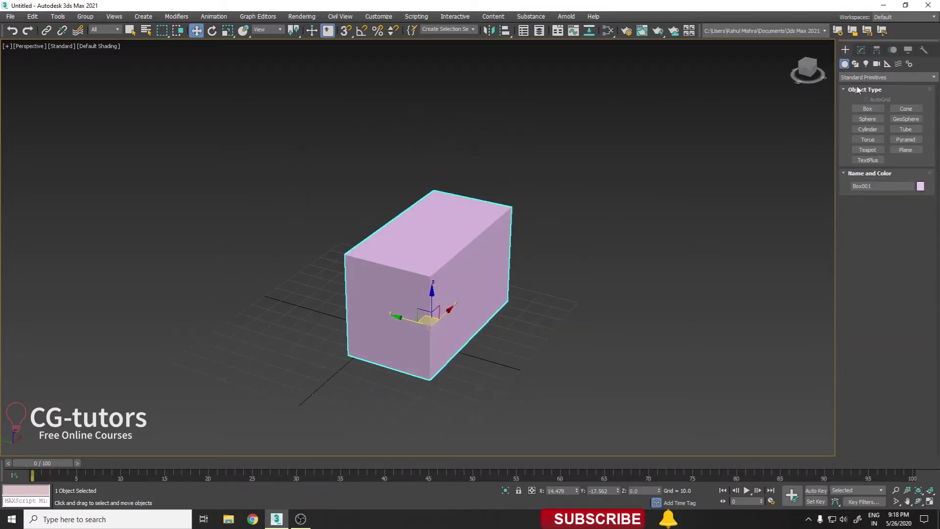
Add a sphere and a pointed cone to the right of the box.
{"action": "middle_click_drag", "start_coordinate": [654, 234], "coordinate": [448, 224]}
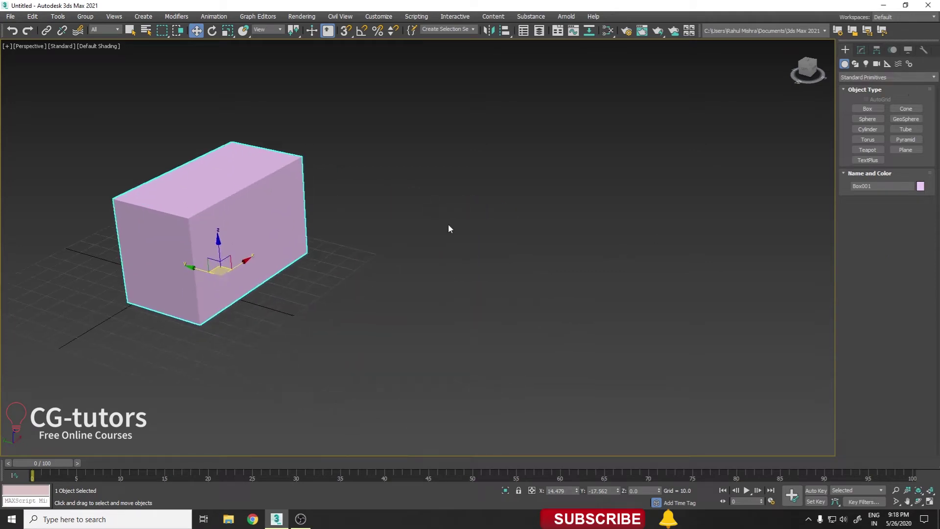
{"action": "left_click", "coordinate": [872, 121]}
{"action": "left_click_drag", "start_coordinate": [428, 250], "coordinate": [782, 187]}
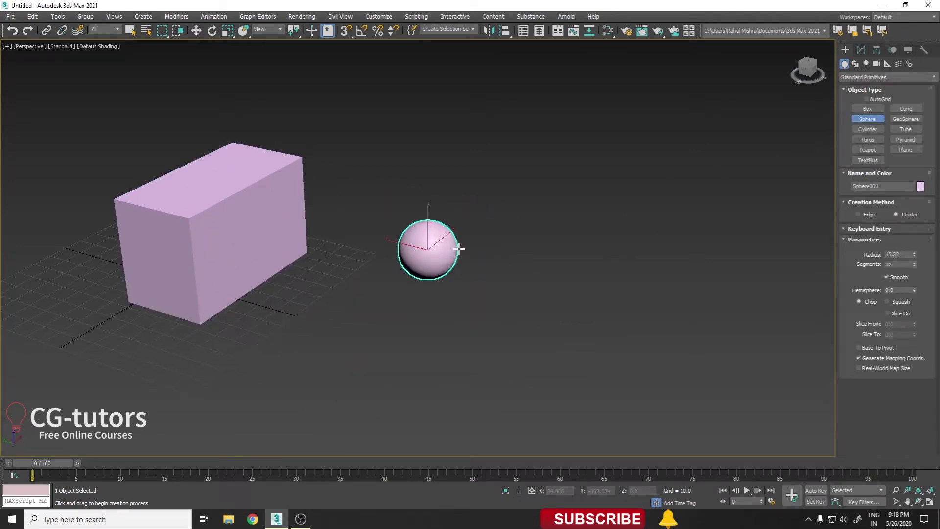
{"action": "left_click", "coordinate": [909, 112]}
{"action": "left_click_drag", "start_coordinate": [594, 225], "coordinate": [645, 224]}
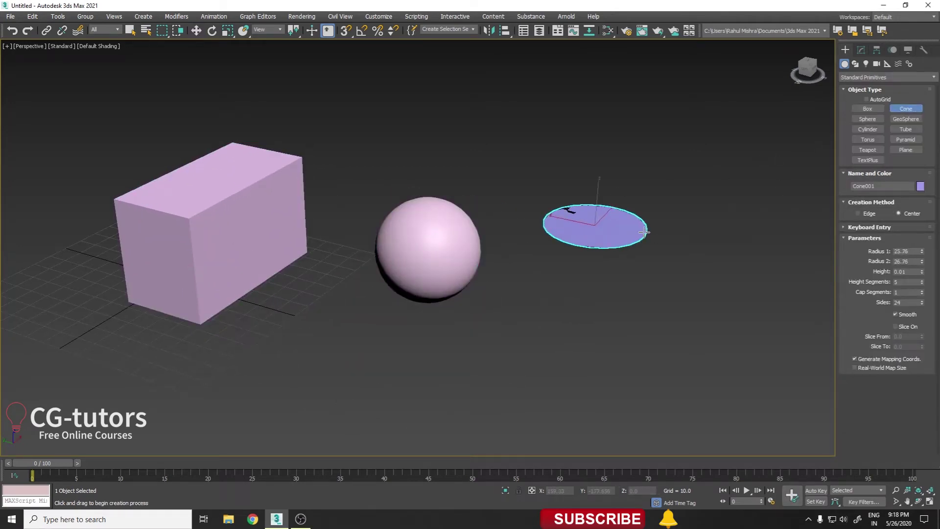
{"action": "left_click", "coordinate": [632, 103]}
{"action": "left_click", "coordinate": [653, 161]}
Add a second sphere in front and a geosphere beside it.
{"action": "left_click", "coordinate": [868, 119]}
{"action": "left_click_drag", "start_coordinate": [518, 367], "coordinate": [558, 364]}
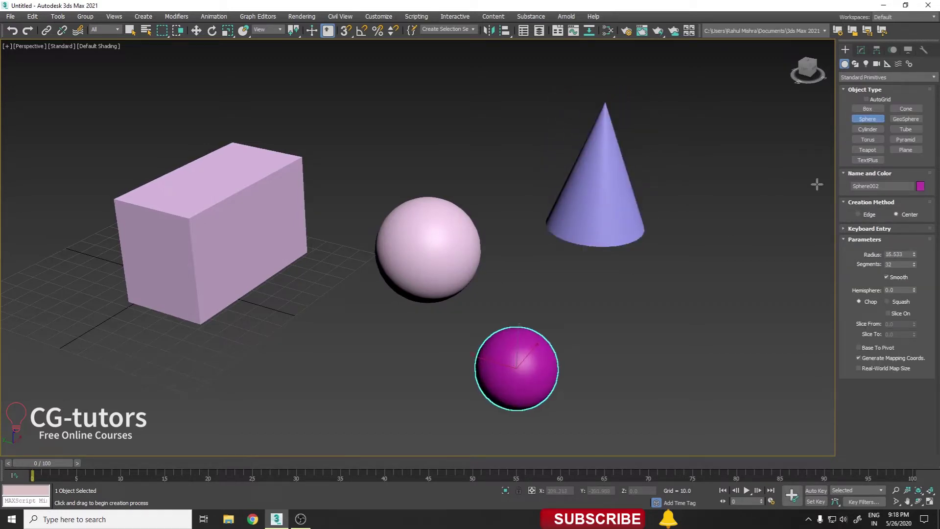
{"action": "left_click", "coordinate": [906, 119]}
{"action": "middle_click_drag", "start_coordinate": [623, 359], "coordinate": [493, 323]}
{"action": "left_click_drag", "start_coordinate": [502, 311], "coordinate": [544, 306]}
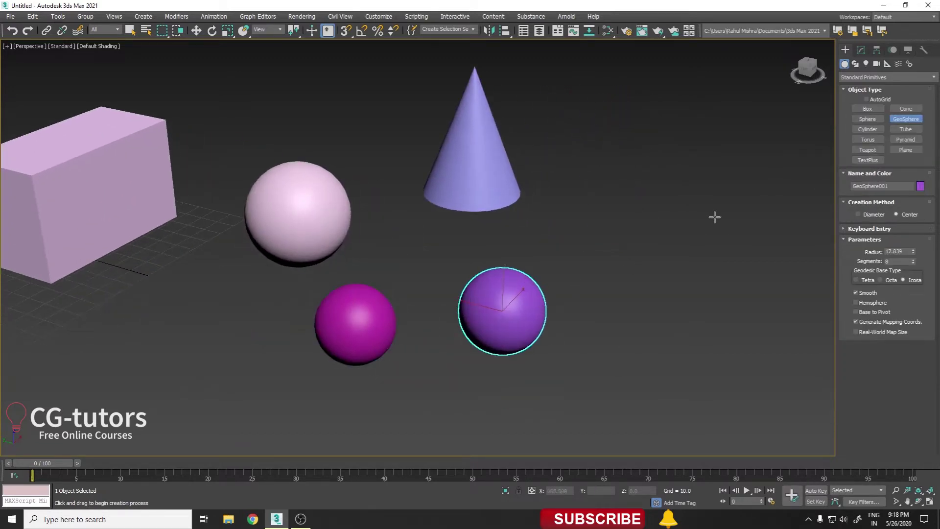
Add a cylinder on the right and a tube at the lower left.
{"action": "left_click", "coordinate": [868, 129]}
{"action": "left_click_drag", "start_coordinate": [617, 263], "coordinate": [659, 257]}
{"action": "left_click", "coordinate": [642, 149]}
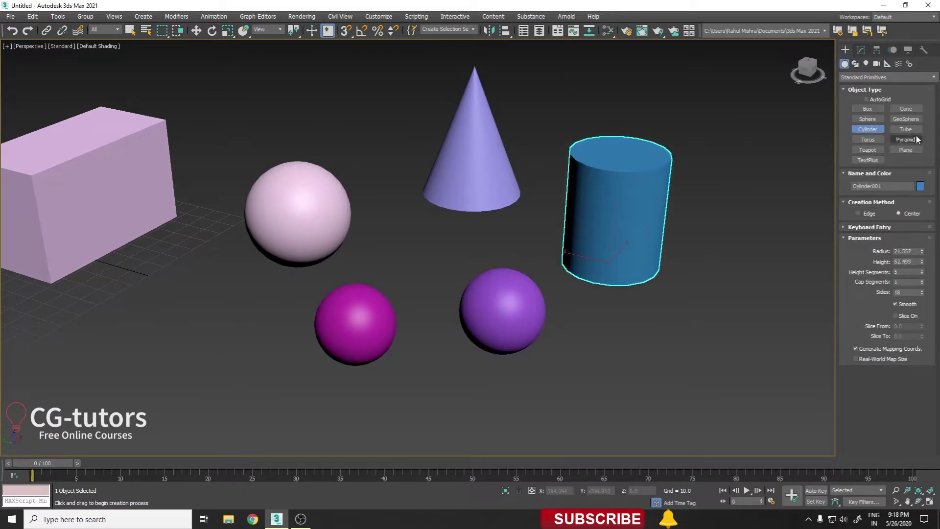
{"action": "left_click", "coordinate": [907, 129]}
{"action": "left_click_drag", "start_coordinate": [206, 355], "coordinate": [211, 395]}
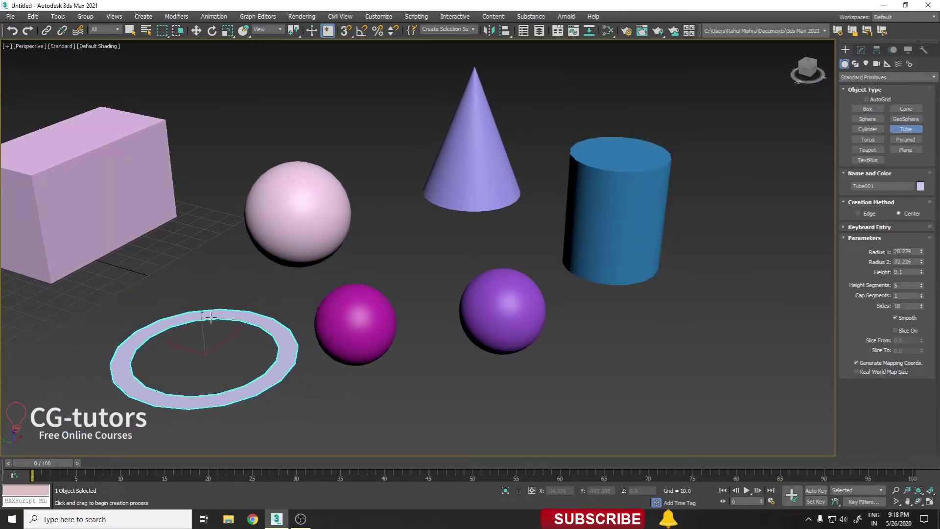
{"action": "left_click", "coordinate": [215, 255]}
{"action": "scroll", "coordinate": [416, 240], "scroll_direction": "down", "scroll_amount": 3}
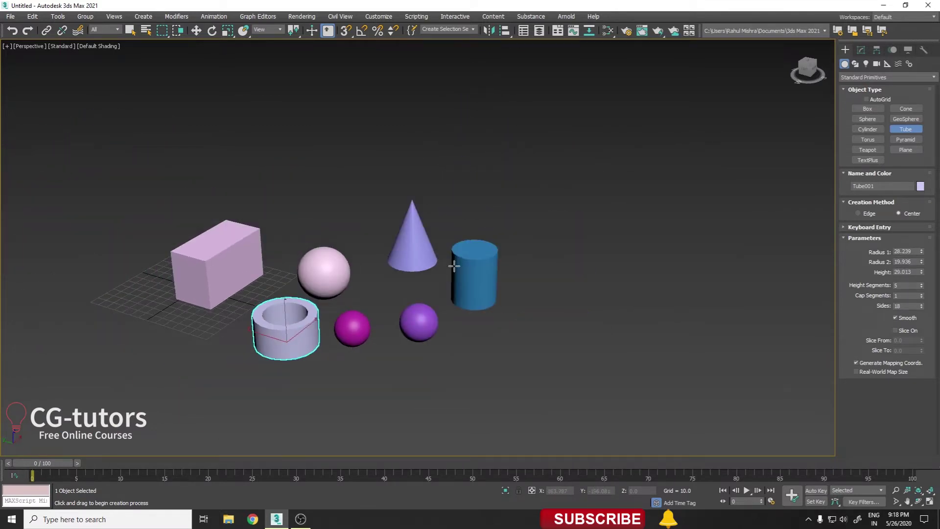
Delete all primitives except the box and zoom to fit the box.
{"action": "key", "text": "w"}
{"action": "left_click_drag", "start_coordinate": [275, 367], "coordinate": [275, 366]}
{"action": "key", "text": "Delete"}
{"action": "left_click", "coordinate": [242, 266]}
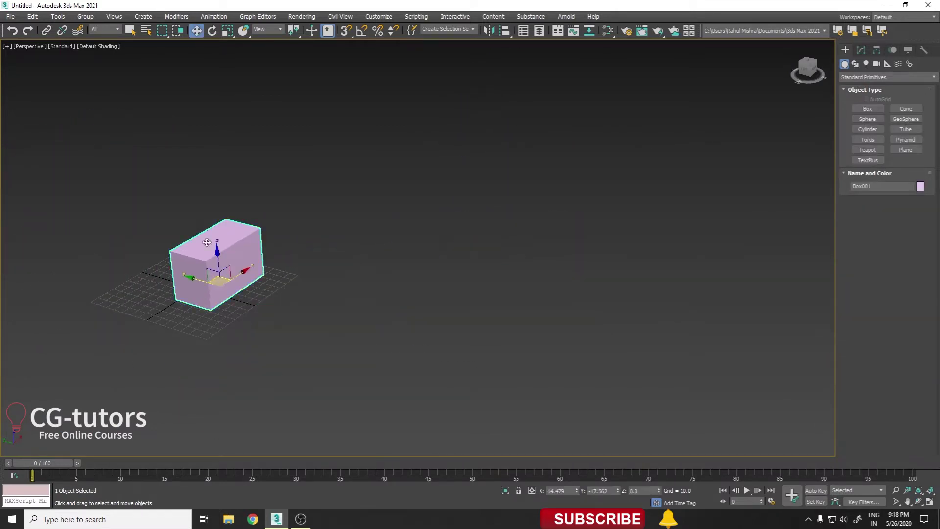
{"action": "key", "text": "z"}
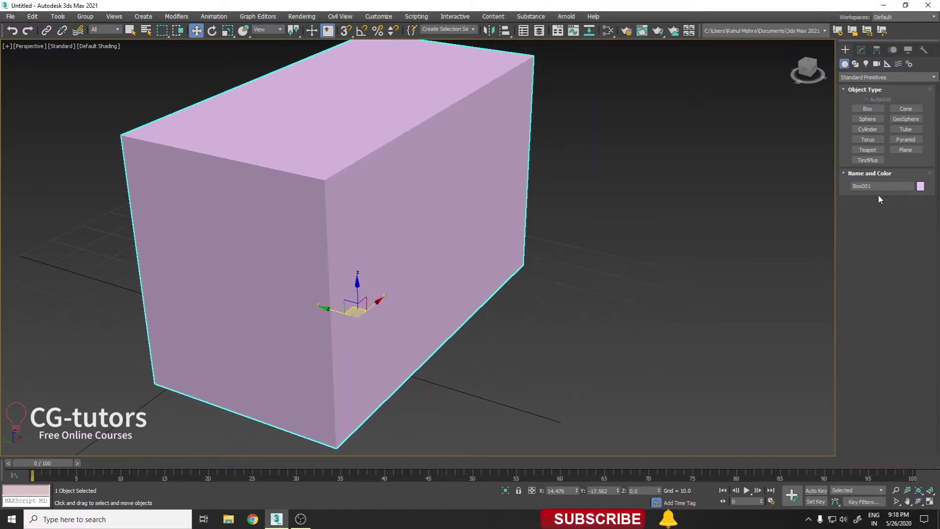
{"action": "scroll", "coordinate": [380, 242], "scroll_direction": "down", "scroll_amount": 5}
{"action": "scroll", "coordinate": [381, 243], "scroll_direction": "up", "scroll_amount": 2}
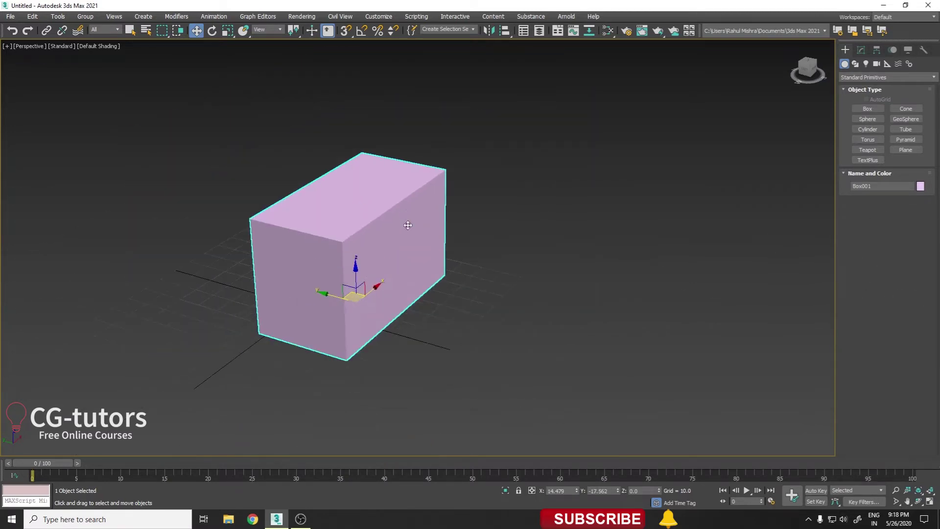
Show the box's Modify panel parameters and experiment with its size spinners.
{"action": "left_click", "coordinate": [865, 49]}
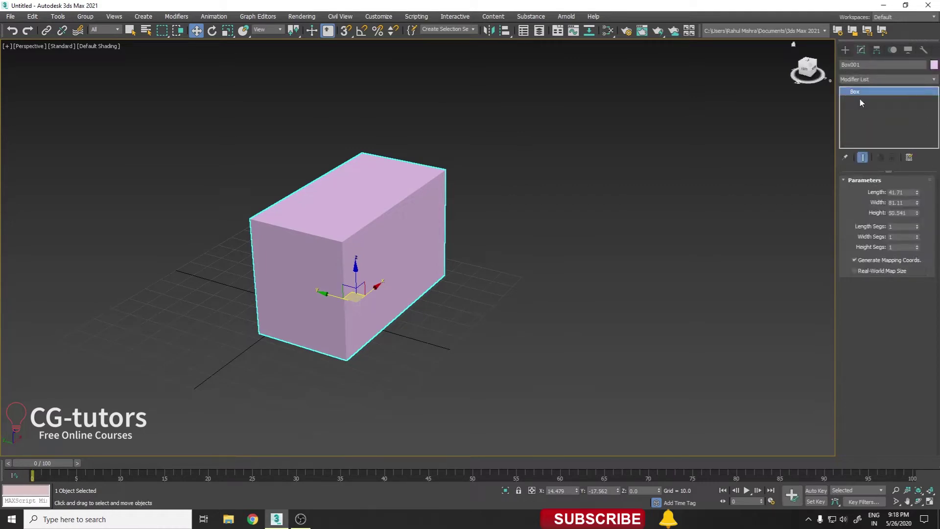
{"action": "middle_click_drag", "start_coordinate": [485, 251], "coordinate": [521, 246]}
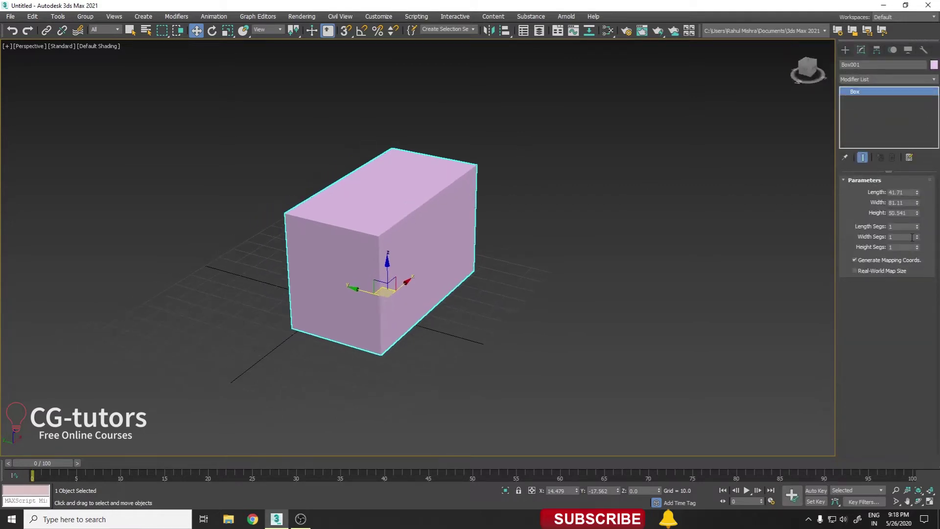
{"action": "left_click", "coordinate": [917, 200]}
{"action": "left_click_drag", "start_coordinate": [917, 202], "coordinate": [921, 202]}
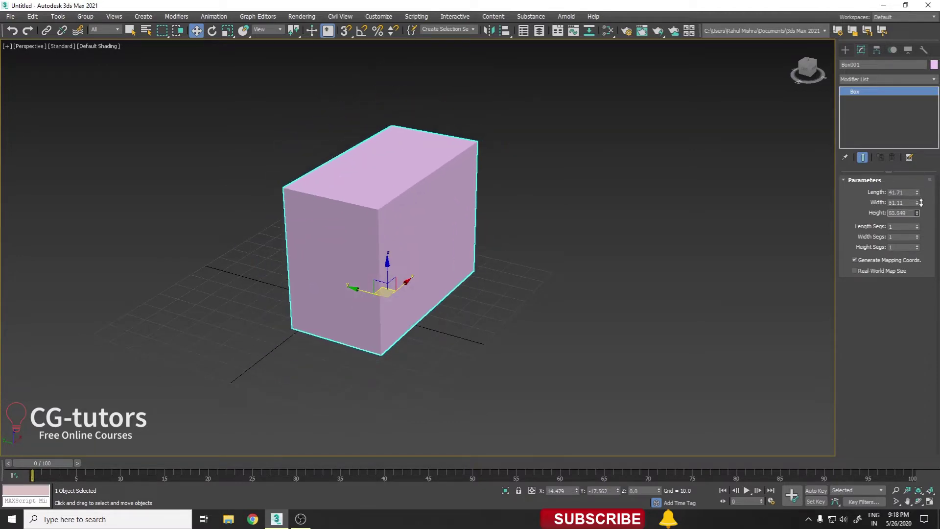
{"action": "right_click", "coordinate": [921, 202]}
{"action": "mouse_move", "coordinate": [735, 223]}
{"action": "middle_mouse_down", "text": "alt"}
{"action": "mouse_move", "coordinate": [574, 216]}
{"action": "mouse_move", "coordinate": [642, 255]}
{"action": "middle_mouse_up", "text": "alt"}
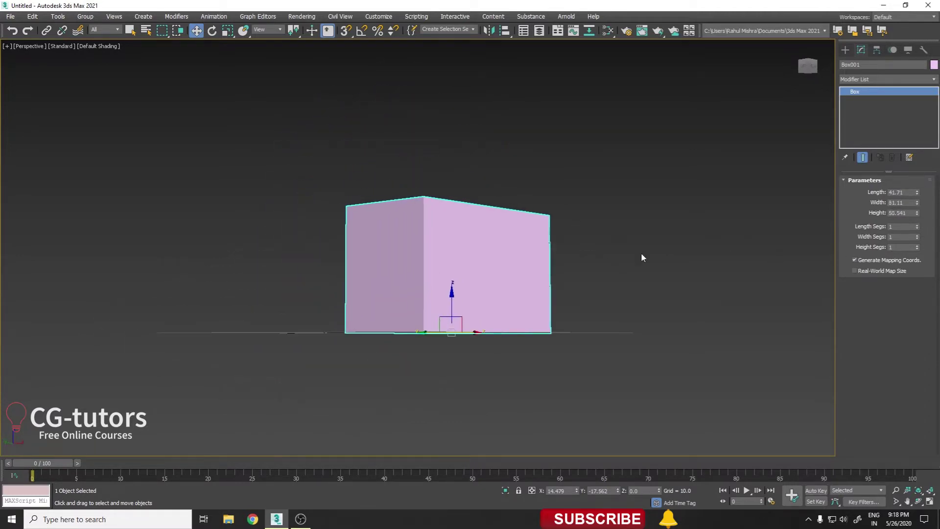
{"action": "left_click_drag", "start_coordinate": [918, 194], "coordinate": [918, 186]}
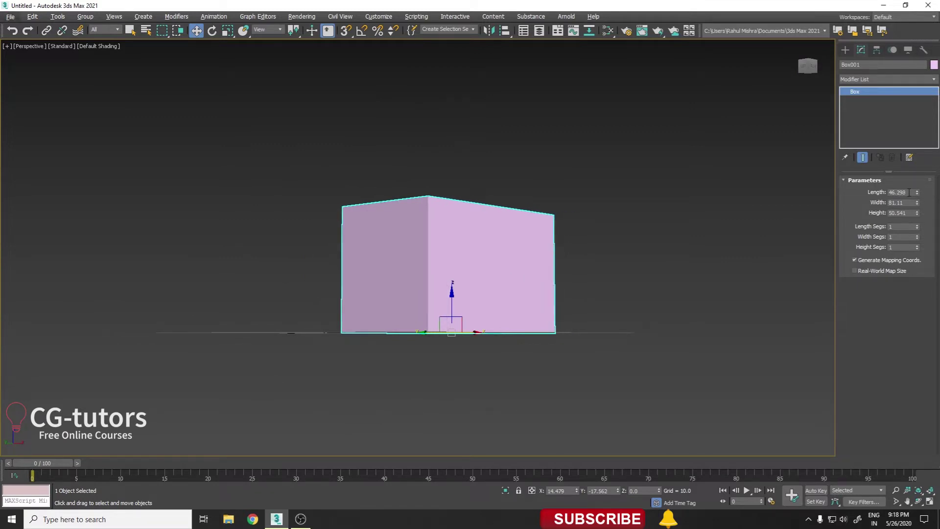
Set Length, Width and Height to 50 and orbit to view the cube.
{"action": "type", "text": "50"}
{"action": "key", "text": "Tab"}
{"action": "type", "text": "5"}
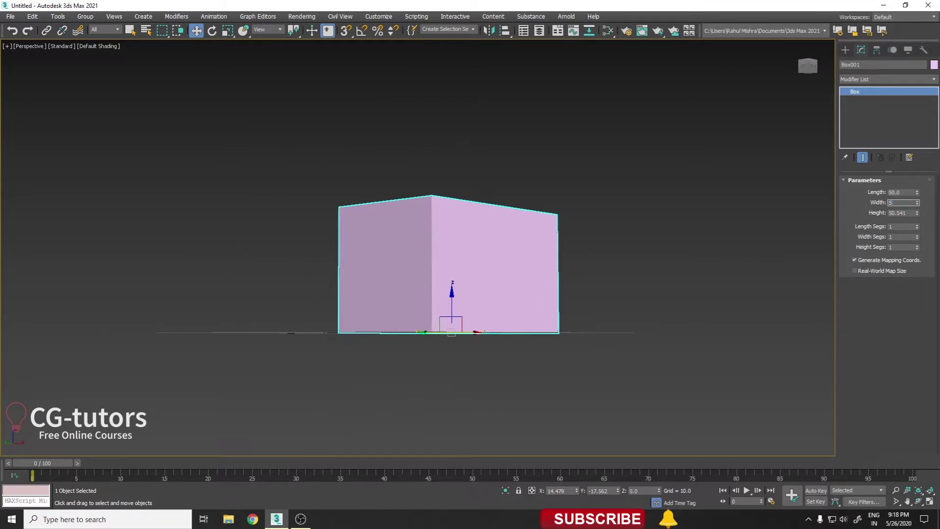
{"action": "key", "text": "Tab"}
{"action": "key", "text": "Return"}
{"action": "mouse_move", "coordinate": [431, 275]}
{"action": "middle_mouse_down", "text": "alt"}
{"action": "mouse_move", "coordinate": [455, 280]}
{"action": "mouse_move", "coordinate": [398, 244]}
{"action": "middle_mouse_up", "text": "alt"}
{"action": "scroll", "coordinate": [478, 279], "scroll_direction": "up", "scroll_amount": 3}
{"action": "scroll", "coordinate": [450, 280], "scroll_direction": "up", "scroll_amount": 2}
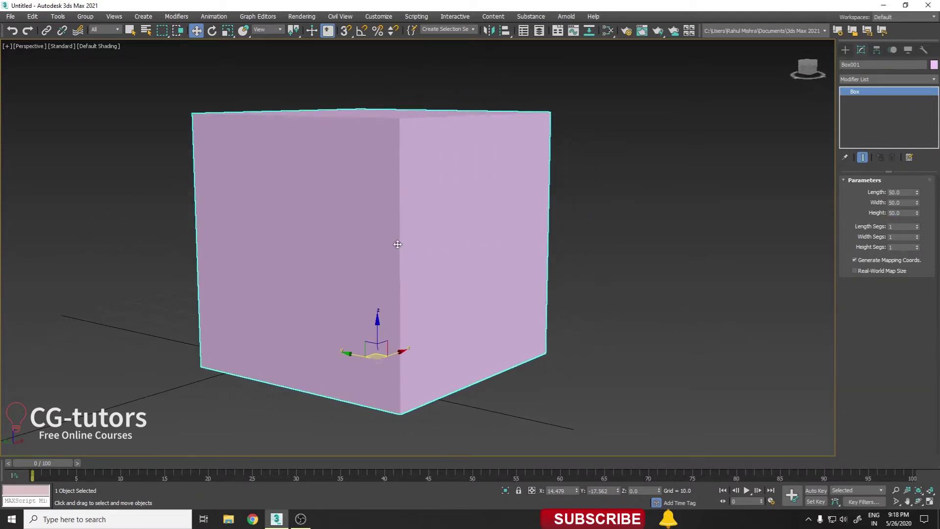
{"action": "mouse_move", "coordinate": [449, 105]}
{"action": "middle_mouse_down", "text": "alt"}
{"action": "mouse_move", "coordinate": [373, 257]}
{"action": "mouse_move", "coordinate": [411, 244]}
{"action": "mouse_move", "coordinate": [410, 290]}
{"action": "mouse_move", "coordinate": [420, 267]}
{"action": "mouse_move", "coordinate": [462, 267]}
{"action": "mouse_move", "coordinate": [431, 282]}
{"action": "mouse_move", "coordinate": [397, 279]}
{"action": "mouse_move", "coordinate": [412, 288]}
{"action": "middle_mouse_up", "text": "alt"}
Turn on Edged Faces, then switch to wireframe and orbit around the cube.
{"action": "key", "text": "F4"}
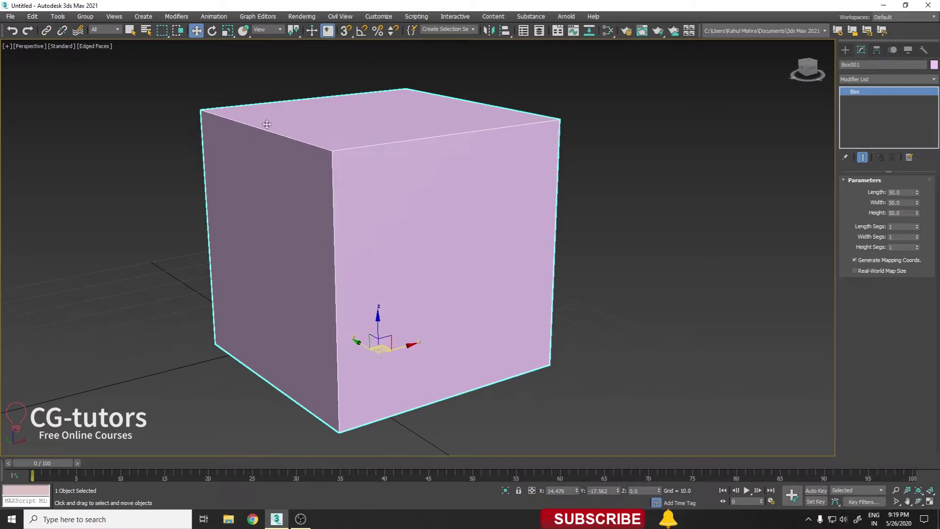
{"action": "mouse_move", "coordinate": [577, 385]}
{"action": "middle_mouse_down", "text": "alt"}
{"action": "mouse_move", "coordinate": [608, 380]}
{"action": "mouse_move", "coordinate": [597, 389]}
{"action": "middle_mouse_up", "text": "alt"}
{"action": "key", "text": "F3"}
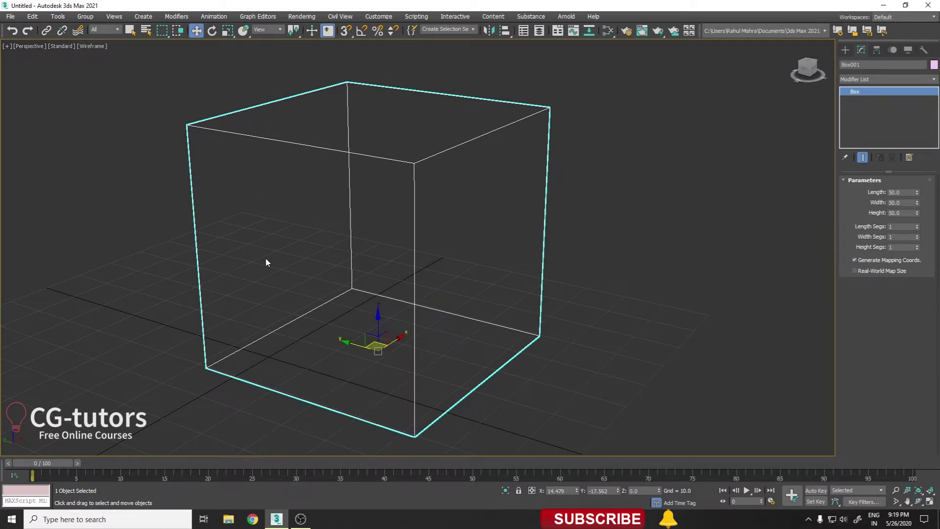
{"action": "middle_click_drag", "start_coordinate": [265, 263], "coordinate": [241, 269], "text": "alt"}
{"action": "left_click", "coordinate": [171, 253]}
{"action": "mouse_move", "coordinate": [168, 251]}
{"action": "middle_mouse_down", "text": "alt"}
{"action": "mouse_move", "coordinate": [182, 280]}
{"action": "mouse_move", "coordinate": [217, 256]}
{"action": "mouse_move", "coordinate": [185, 252]}
{"action": "mouse_move", "coordinate": [181, 285]}
{"action": "mouse_move", "coordinate": [222, 299]}
{"action": "middle_mouse_up", "text": "alt"}
Toggle wireframe off and on, finish in shaded Edged Faces, and reselect the cube.
{"action": "key", "text": "F3"}
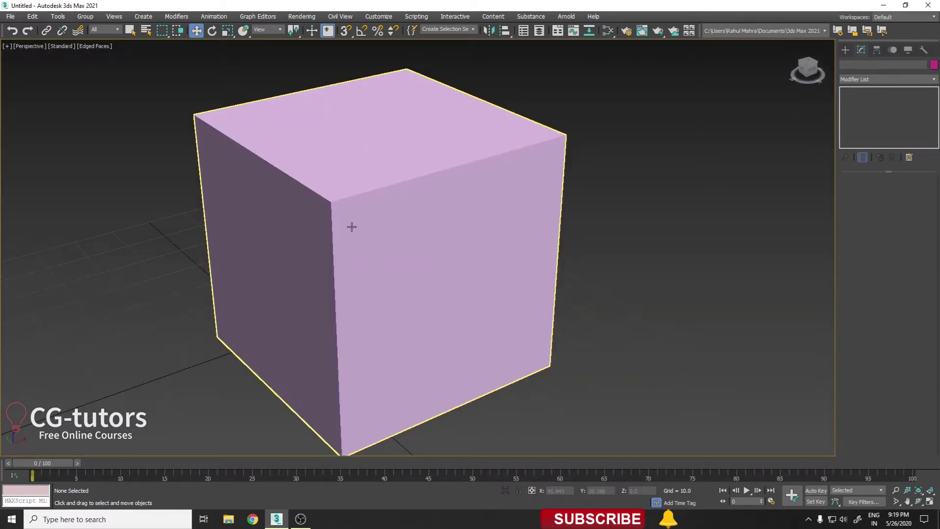
{"action": "key", "text": "F3"}
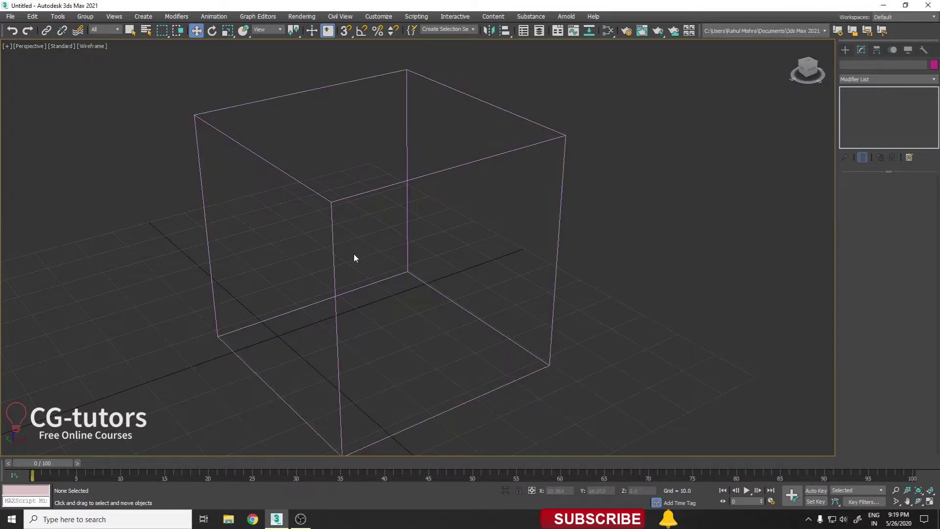
{"action": "mouse_move", "coordinate": [300, 222]}
{"action": "middle_mouse_down", "text": "alt"}
{"action": "mouse_move", "coordinate": [338, 209]}
{"action": "mouse_move", "coordinate": [300, 216]}
{"action": "middle_mouse_up", "text": "alt"}
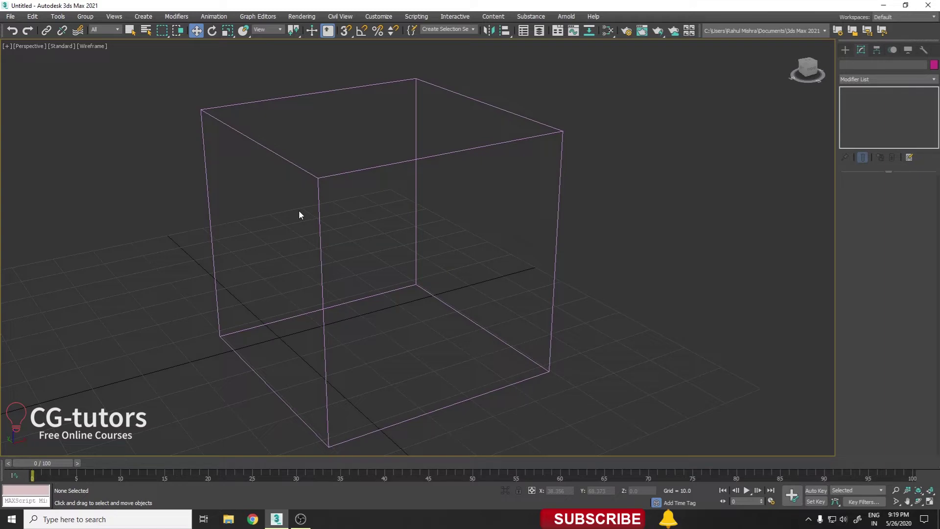
{"action": "key", "text": "F3"}
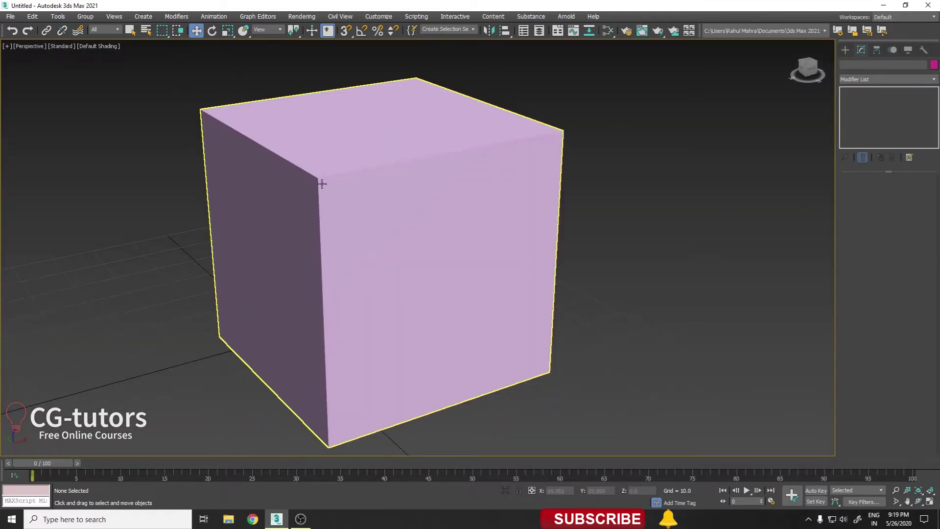
{"action": "key", "text": "F4"}
{"action": "middle_click_drag", "start_coordinate": [317, 210], "coordinate": [338, 203], "text": "alt"}
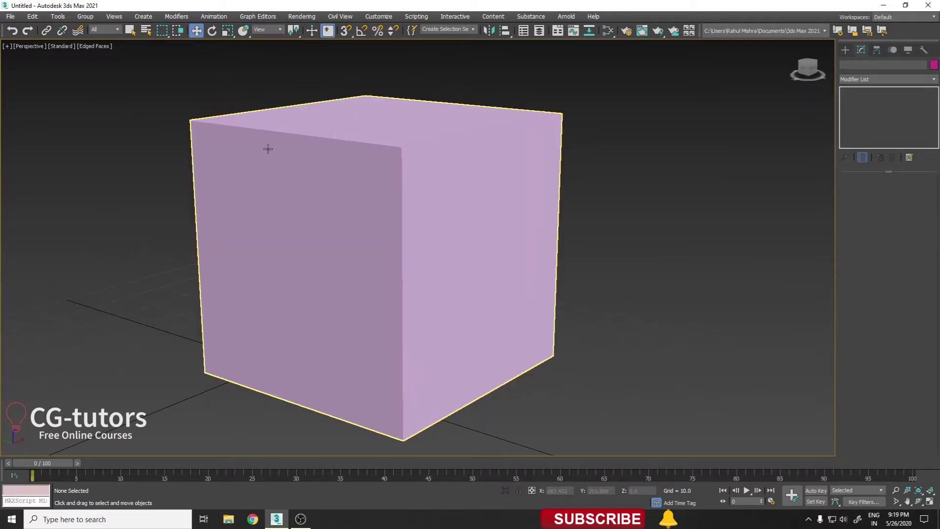
{"action": "left_click", "coordinate": [407, 209]}
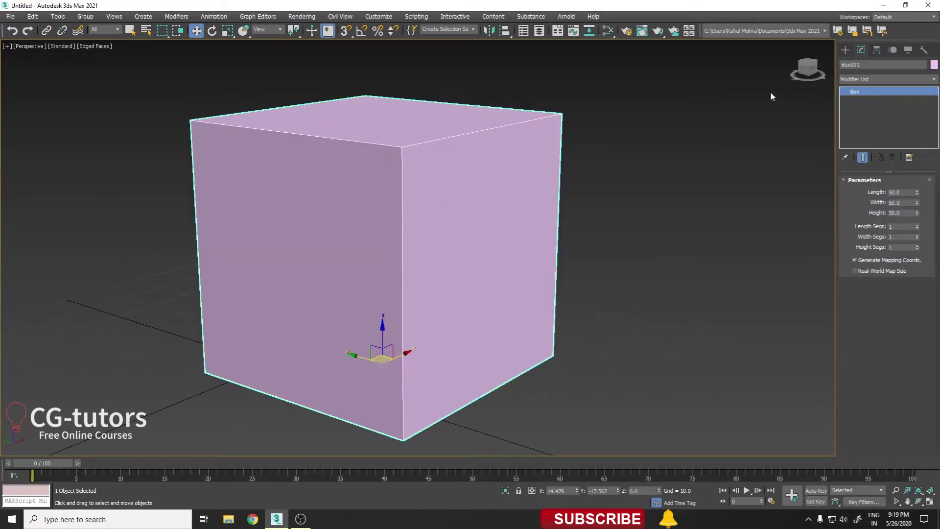
Change the cube's object colour from pink to orange and reselect it.
{"action": "left_click", "coordinate": [935, 65]}
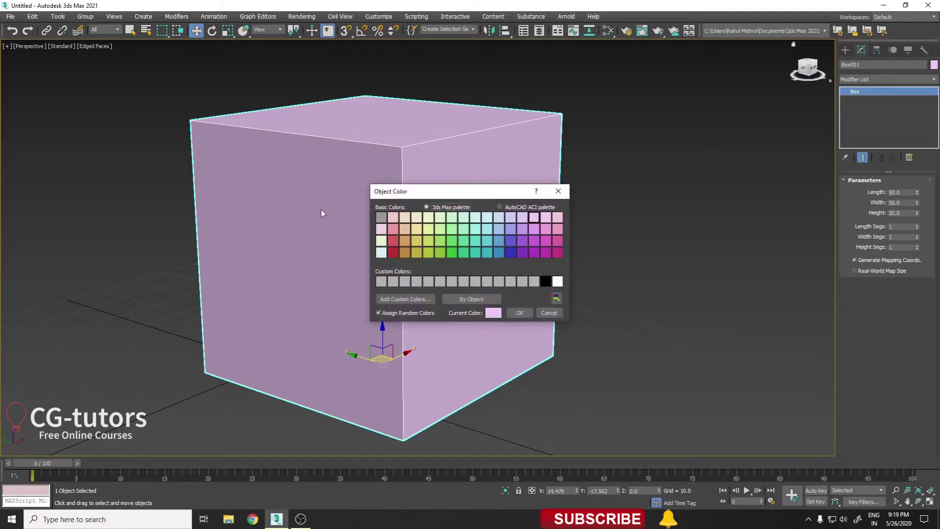
{"action": "left_click_drag", "start_coordinate": [400, 192], "coordinate": [310, 186]}
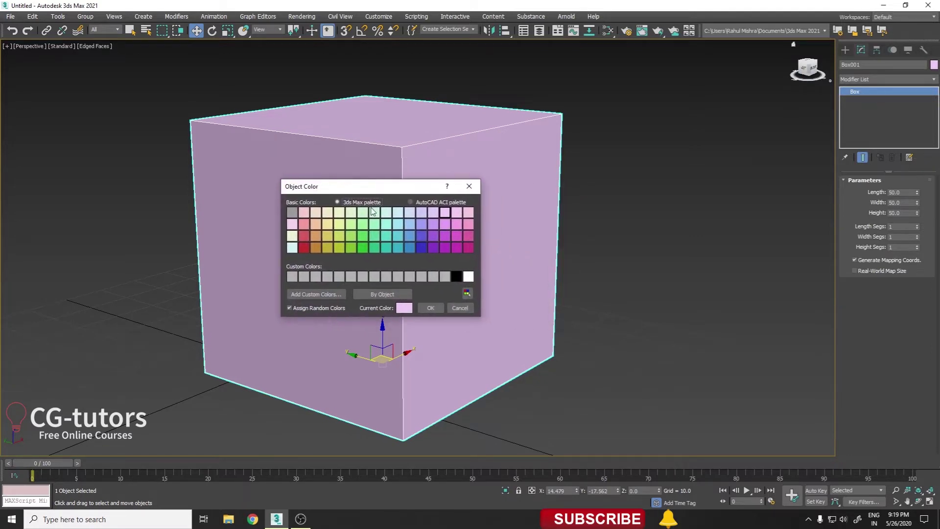
{"action": "left_click", "coordinate": [316, 236]}
{"action": "left_click", "coordinate": [430, 308]}
{"action": "mouse_move", "coordinate": [392, 284]}
{"action": "middle_mouse_down", "text": "alt"}
{"action": "mouse_move", "coordinate": [384, 295]}
{"action": "mouse_move", "coordinate": [451, 227]}
{"action": "middle_mouse_up", "text": "alt"}
{"action": "left_click", "coordinate": [543, 232]}
{"action": "left_click", "coordinate": [315, 284]}
{"action": "middle_click_drag", "start_coordinate": [450, 321], "coordinate": [305, 286], "text": "alt"}
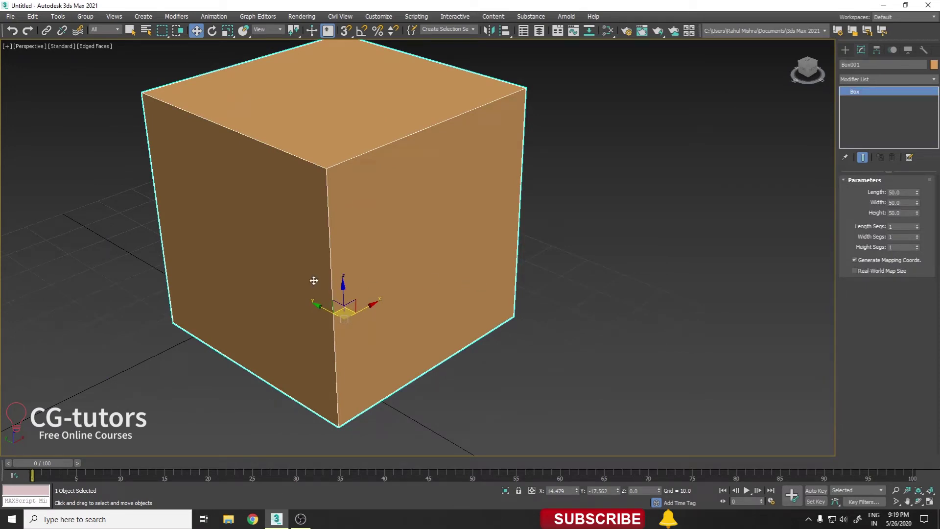
Raise the box to 12 length segments, orbiting and panning to inspect the mesh.
{"action": "key", "text": "e"}
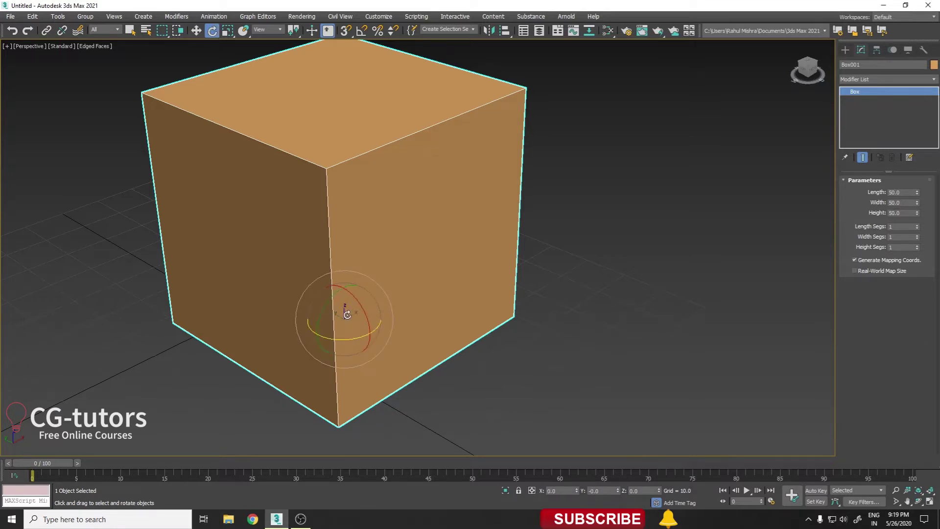
{"action": "key", "text": "w"}
{"action": "middle_click_drag", "start_coordinate": [347, 315], "coordinate": [452, 304], "text": "alt"}
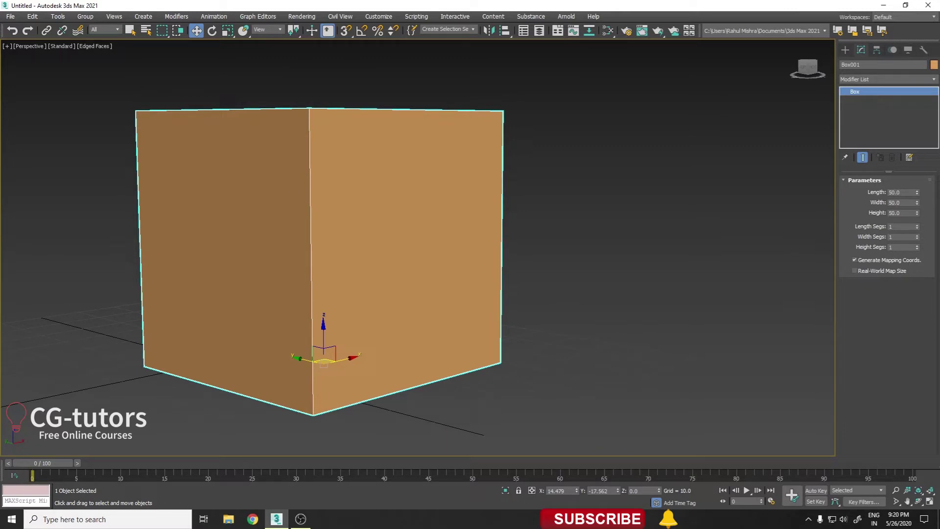
{"action": "left_click_drag", "start_coordinate": [917, 226], "coordinate": [915, 246]}
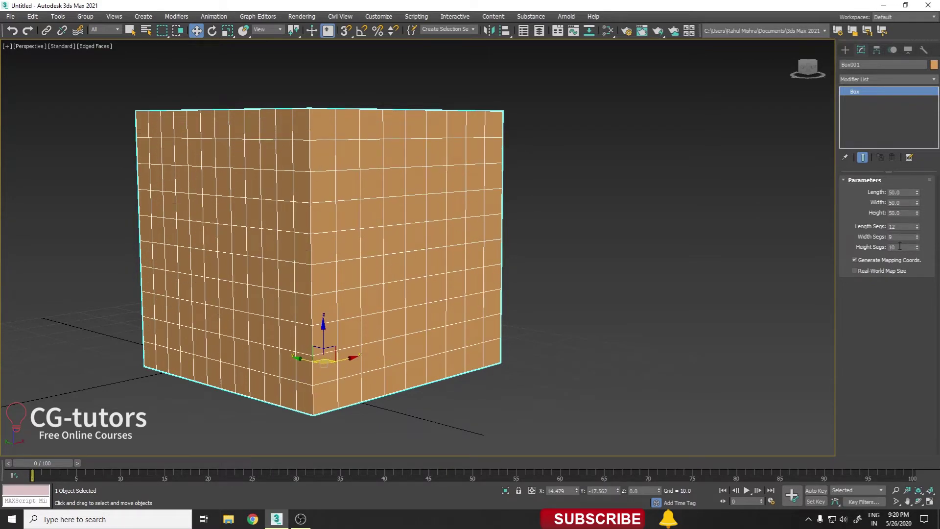
{"action": "middle_click_drag", "start_coordinate": [540, 271], "coordinate": [559, 280], "text": "alt"}
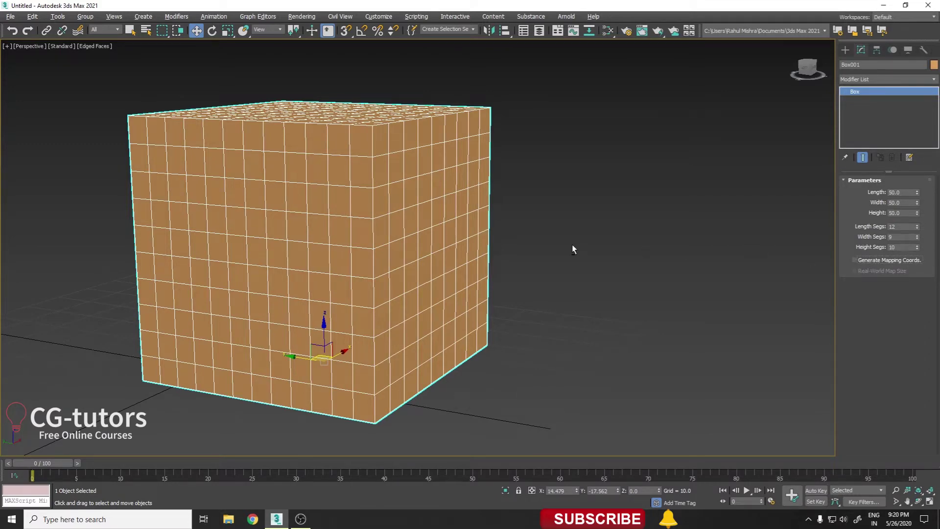
{"action": "middle_click_drag", "start_coordinate": [573, 249], "coordinate": [546, 260], "text": "alt"}
{"action": "mouse_move", "coordinate": [662, 247]}
{"action": "middle_mouse_down", "text": "alt"}
{"action": "mouse_move", "coordinate": [504, 226]}
{"action": "mouse_move", "coordinate": [466, 293]}
{"action": "mouse_move", "coordinate": [531, 250]}
{"action": "mouse_move", "coordinate": [430, 265]}
{"action": "mouse_move", "coordinate": [452, 276]}
{"action": "middle_mouse_up", "text": "alt"}
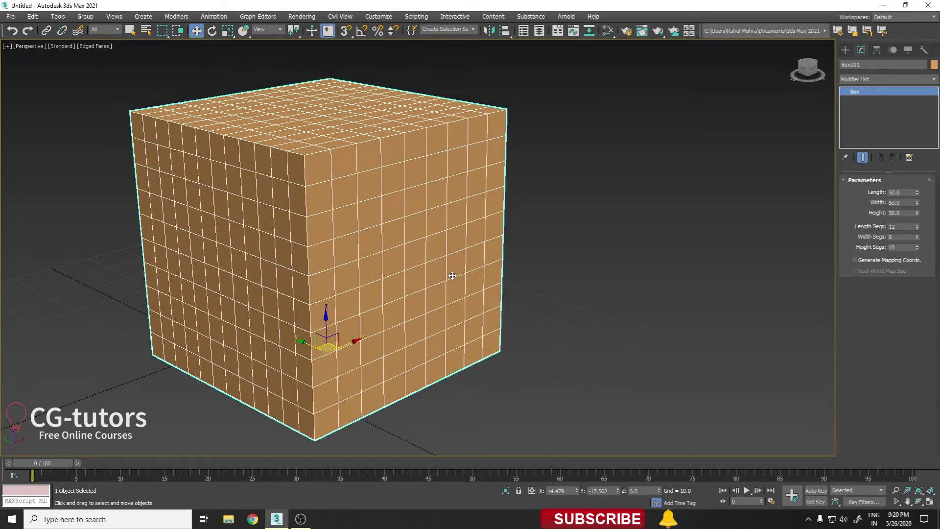
{"action": "middle_click_drag", "start_coordinate": [374, 230], "coordinate": [419, 227]}
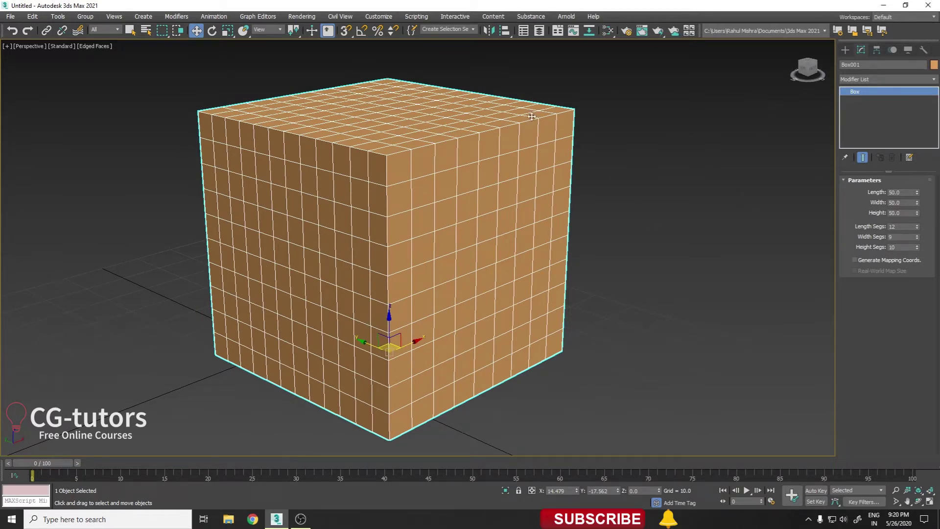
{"action": "left_click_drag", "start_coordinate": [917, 213], "coordinate": [917, 186]}
Restore the box dimensions to 50, then convert to Editable Poly and undo it.
{"action": "right_click", "coordinate": [917, 203]}
{"action": "right_click", "coordinate": [919, 194]}
{"action": "key", "text": "ctrl+z"}
{"action": "right_click", "coordinate": [471, 153]}
{"action": "mouse_move", "coordinate": [489, 251]}
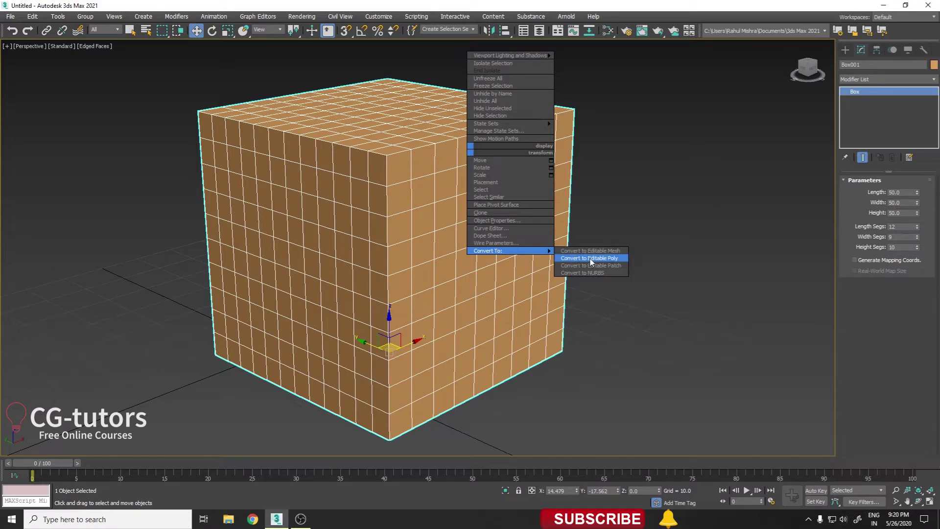
{"action": "left_click", "coordinate": [597, 262]}
{"action": "middle_click_drag", "start_coordinate": [470, 211], "coordinate": [452, 210], "text": "alt"}
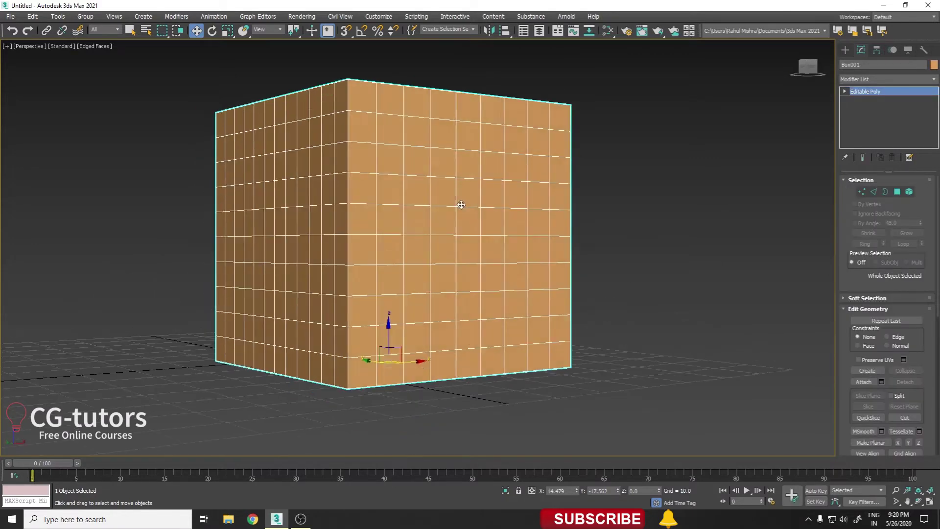
{"action": "key", "text": "ctrl+z"}
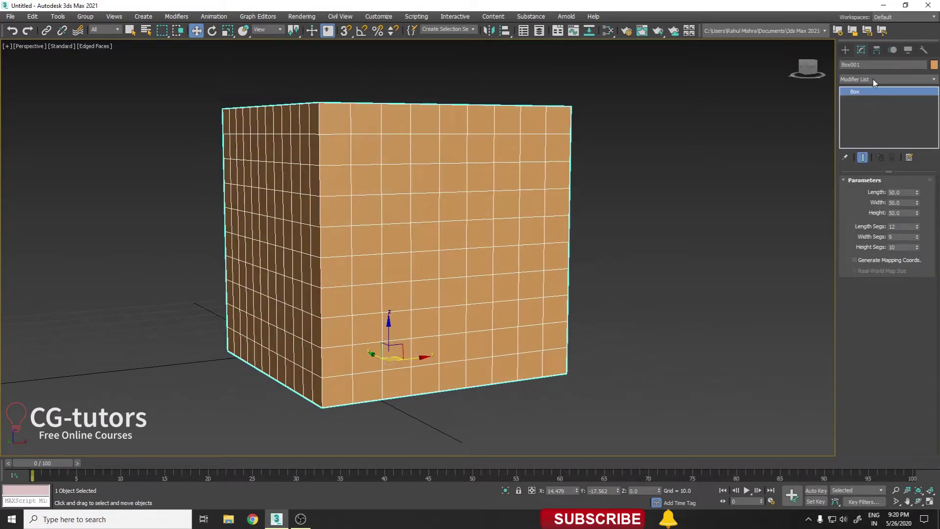
Add an Edit Poly modifier from the Modifier List and enter Vertex level.
{"action": "left_click", "coordinate": [874, 80]}
{"action": "type", "text": "esh"}
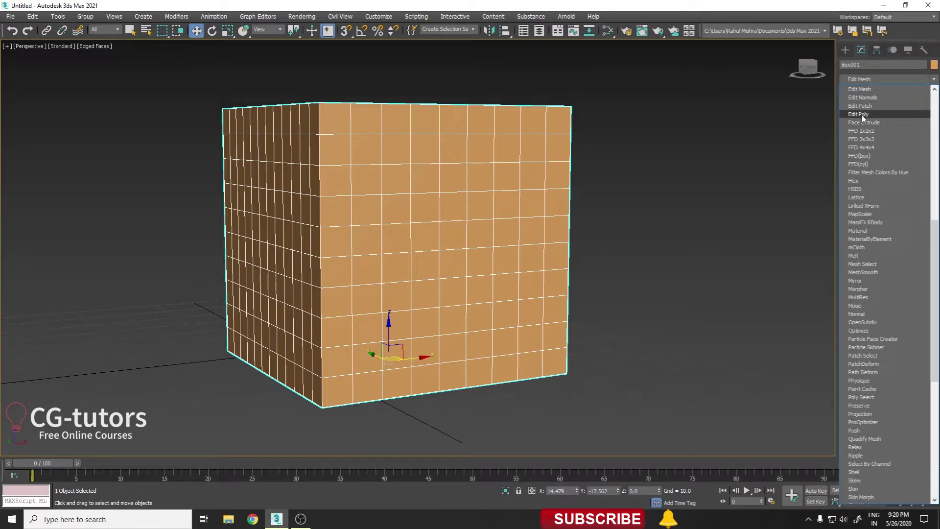
{"action": "left_click", "coordinate": [863, 114]}
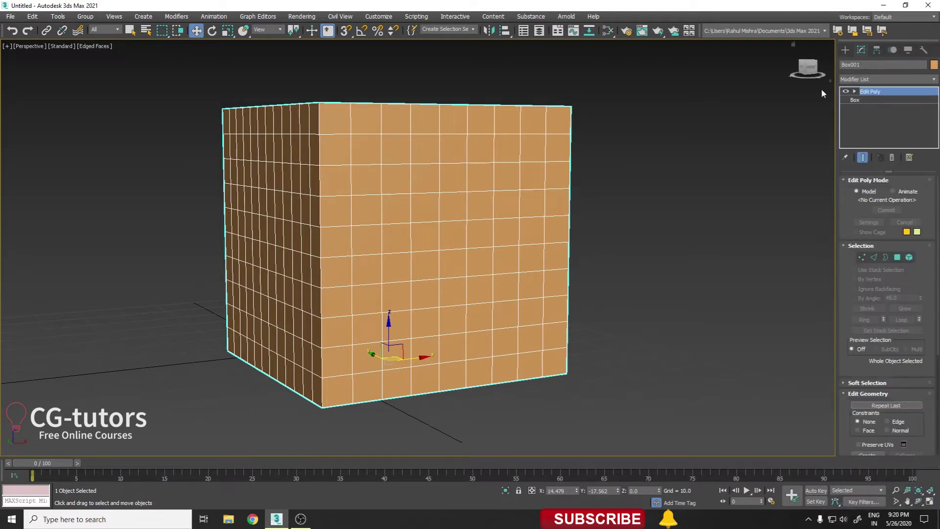
{"action": "left_click", "coordinate": [853, 101]}
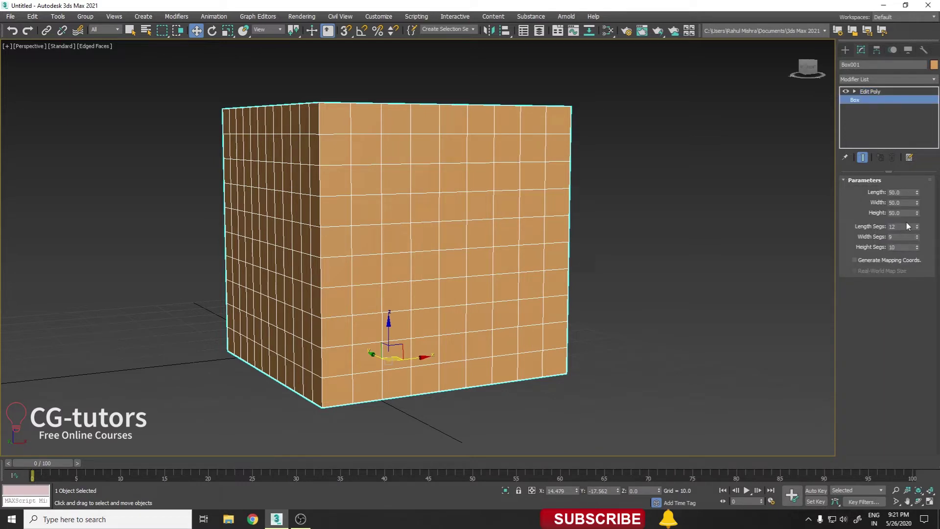
{"action": "left_click_drag", "start_coordinate": [917, 202], "coordinate": [915, 195]}
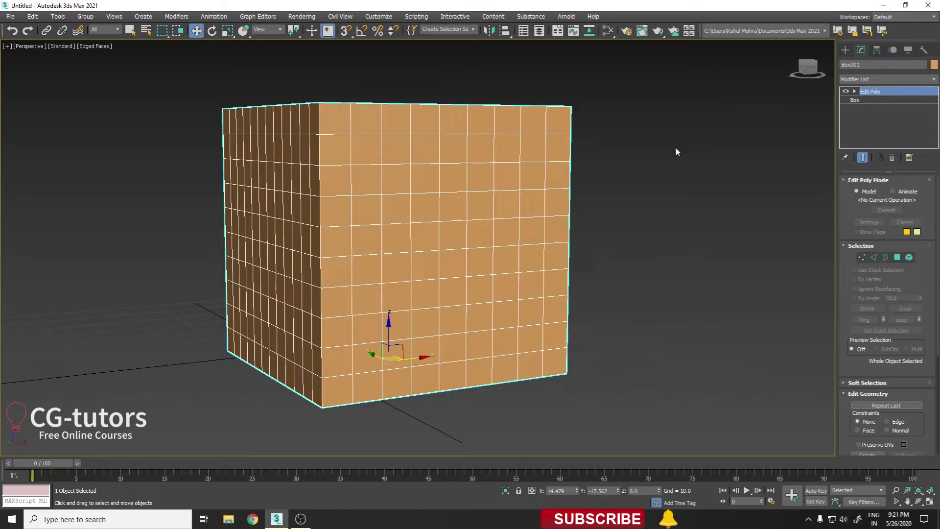
{"action": "left_click", "coordinate": [855, 91]}
Select the top two vertex rows and raise them to stretch the box.
{"action": "left_click_drag", "start_coordinate": [640, 104], "coordinate": [290, 158]}
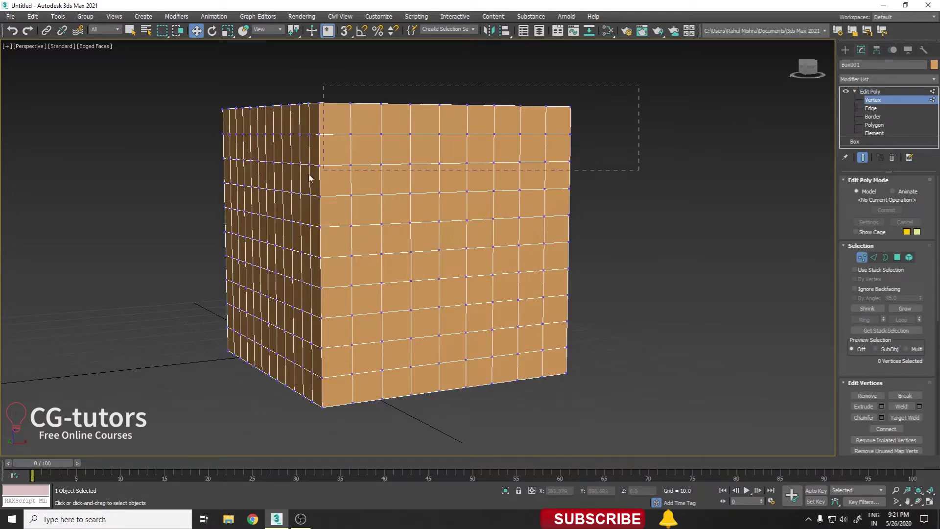
{"action": "left_click_drag", "start_coordinate": [390, 93], "coordinate": [390, 48]}
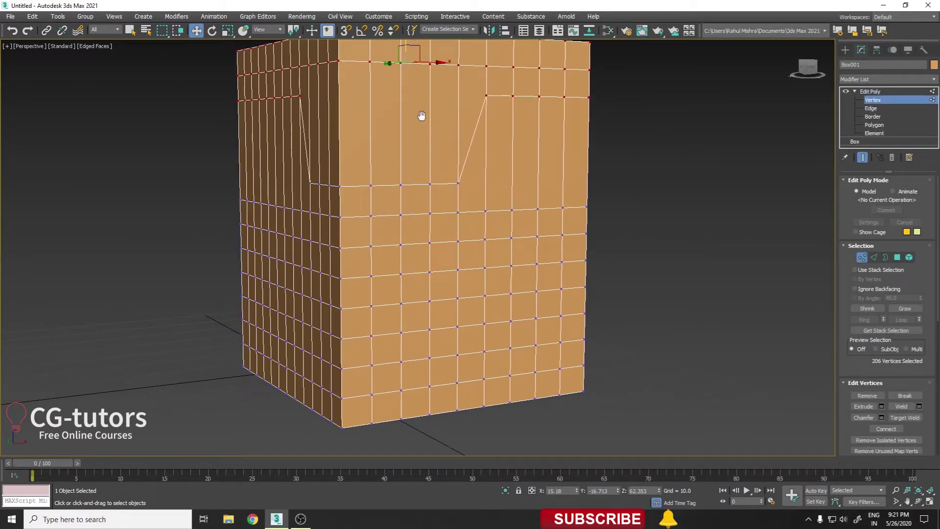
{"action": "middle_click_drag", "start_coordinate": [426, 116], "coordinate": [403, 162]}
{"action": "key", "text": "1"}
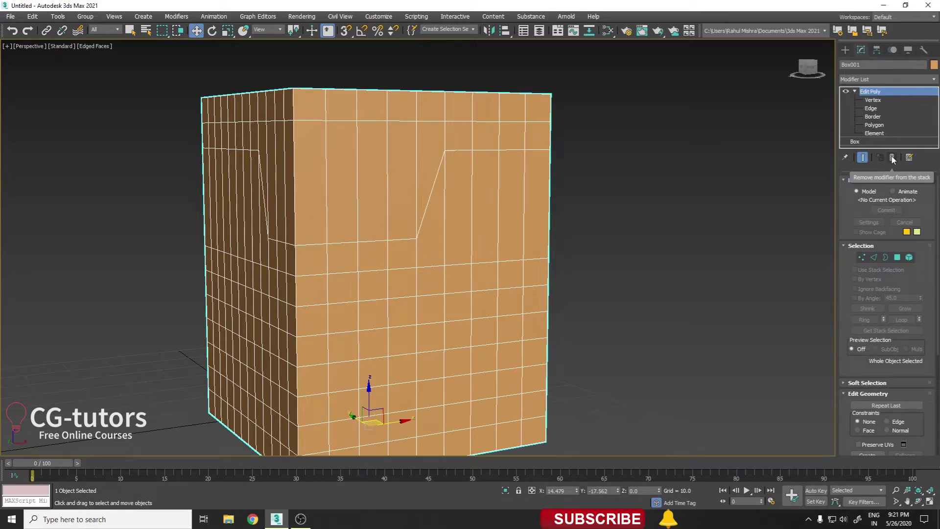
Delete the Edit Poly modifier and orbit around the restored segmented cube.
{"action": "left_click", "coordinate": [892, 157]}
{"action": "mouse_move", "coordinate": [309, 242]}
{"action": "middle_mouse_down", "text": "alt"}
{"action": "mouse_move", "coordinate": [329, 176]}
{"action": "mouse_move", "coordinate": [371, 162]}
{"action": "middle_mouse_up", "text": "alt"}
{"action": "mouse_move", "coordinate": [609, 230]}
{"action": "middle_mouse_down", "text": "alt"}
{"action": "mouse_move", "coordinate": [506, 275]}
{"action": "mouse_move", "coordinate": [495, 244]}
{"action": "middle_mouse_up", "text": "alt"}
{"action": "scroll", "coordinate": [490, 258], "scroll_direction": "down", "scroll_amount": 3}
{"action": "right_click", "coordinate": [414, 207]}
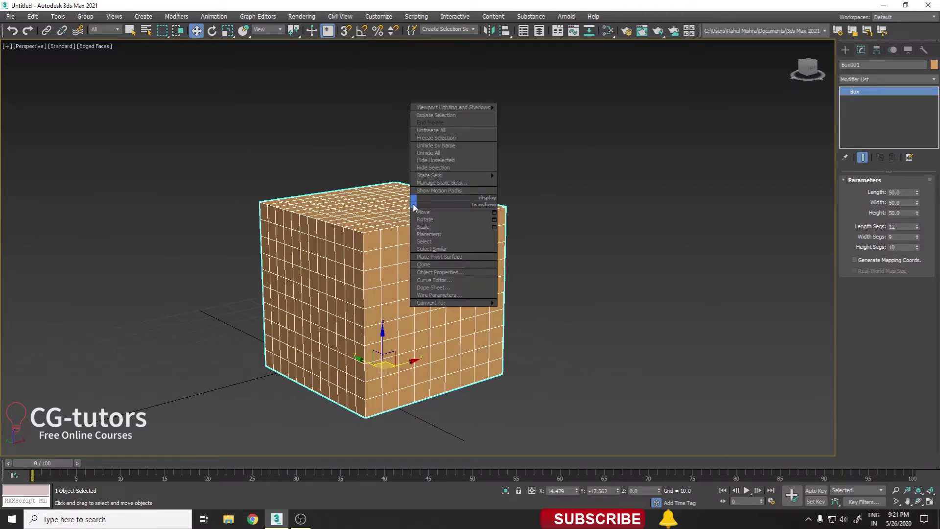
Convert the segmented cube to an Editable Poly from the quad menu.
{"action": "mouse_move", "coordinate": [434, 303]}
{"action": "left_click", "coordinate": [525, 311]}
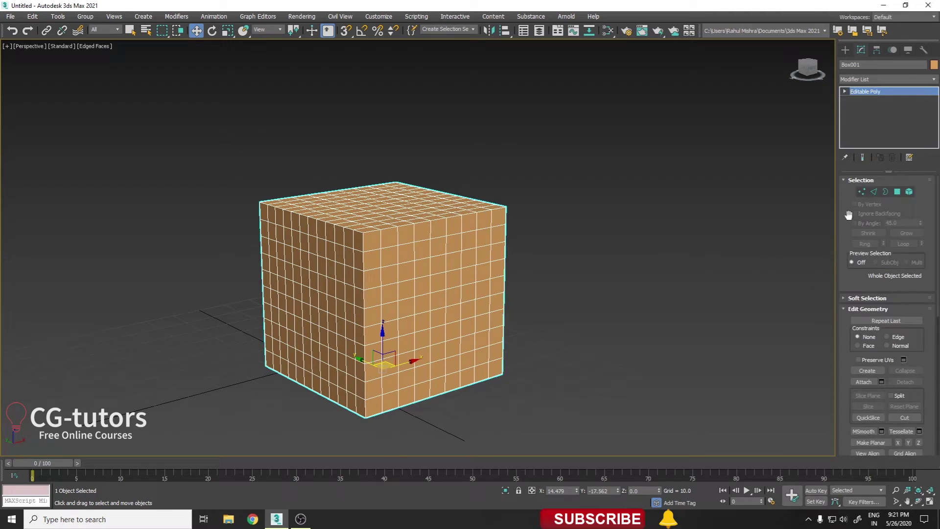
{"action": "scroll", "coordinate": [849, 223], "scroll_direction": "down", "scroll_amount": 5}
{"action": "scroll", "coordinate": [857, 275], "scroll_direction": "up", "scroll_amount": 5}
{"action": "scroll", "coordinate": [857, 274], "scroll_direction": "down", "scroll_amount": 5}
{"action": "scroll", "coordinate": [857, 274], "scroll_direction": "up", "scroll_amount": 5}
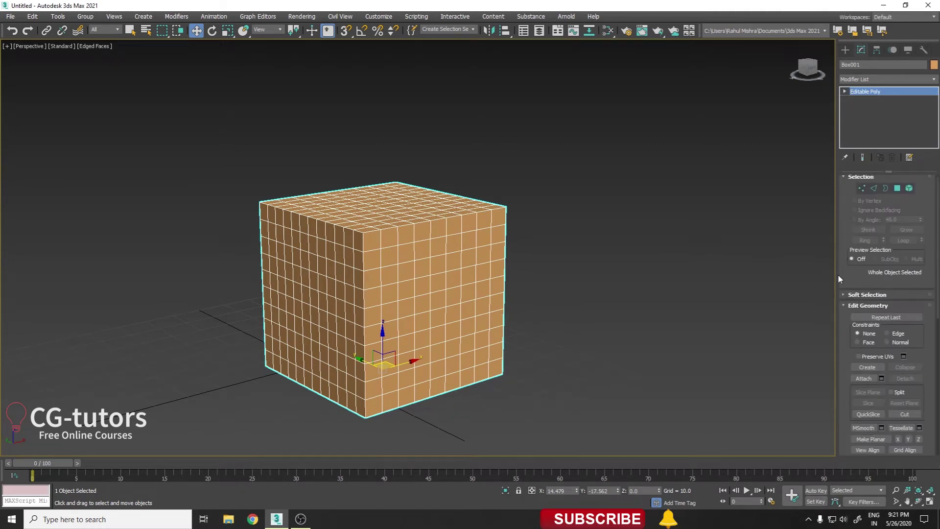
{"action": "scroll", "coordinate": [627, 243], "scroll_direction": "up", "scroll_amount": 2}
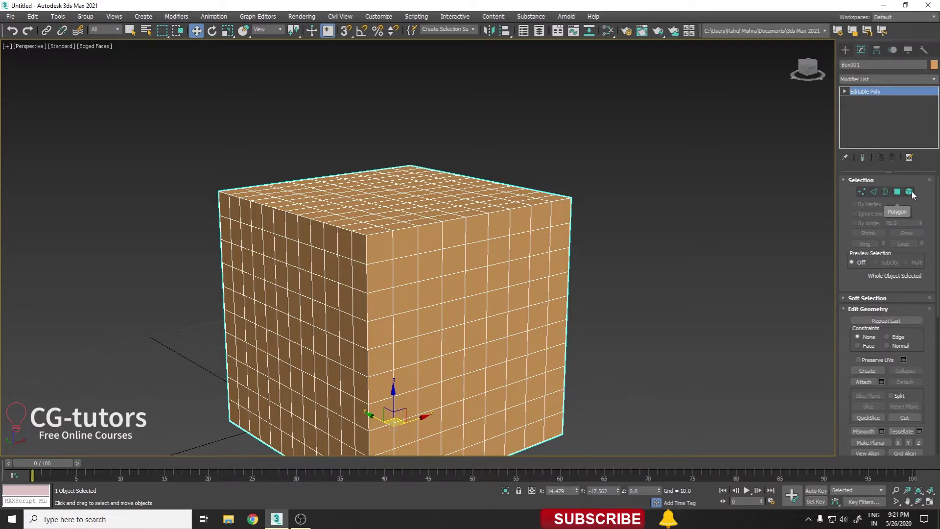
{"action": "left_click", "coordinate": [862, 192]}
Select the cube's top corner vertices, try pulling them outward, then undo.
{"action": "middle_click_drag", "start_coordinate": [526, 259], "coordinate": [582, 193]}
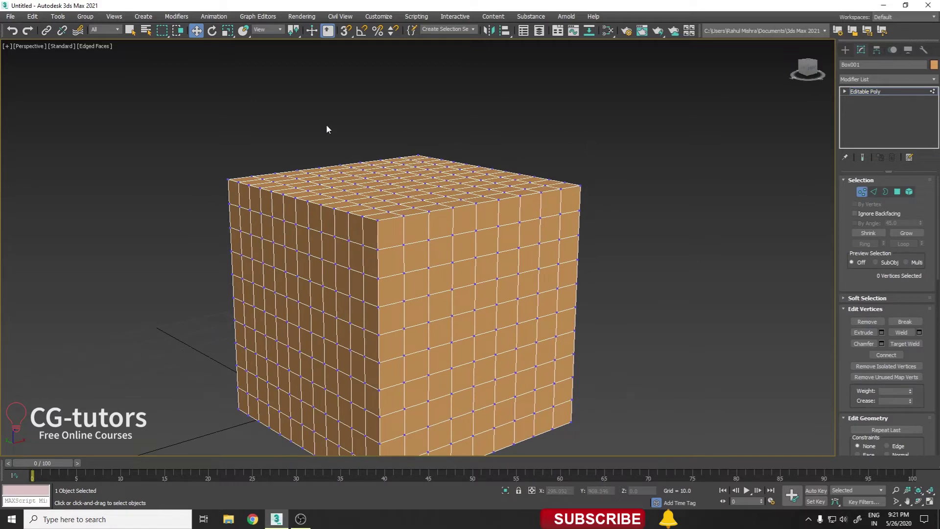
{"action": "scroll", "coordinate": [506, 397], "scroll_direction": "down", "scroll_amount": 2}
{"action": "scroll", "coordinate": [560, 265], "scroll_direction": "up", "scroll_amount": 1}
{"action": "scroll", "coordinate": [596, 162], "scroll_direction": "up", "scroll_amount": 1}
{"action": "left_click_drag", "start_coordinate": [591, 162], "coordinate": [489, 215]}
{"action": "middle_click_drag", "start_coordinate": [491, 220], "coordinate": [538, 205], "text": "alt"}
{"action": "left_click_drag", "start_coordinate": [534, 211], "coordinate": [581, 212]}
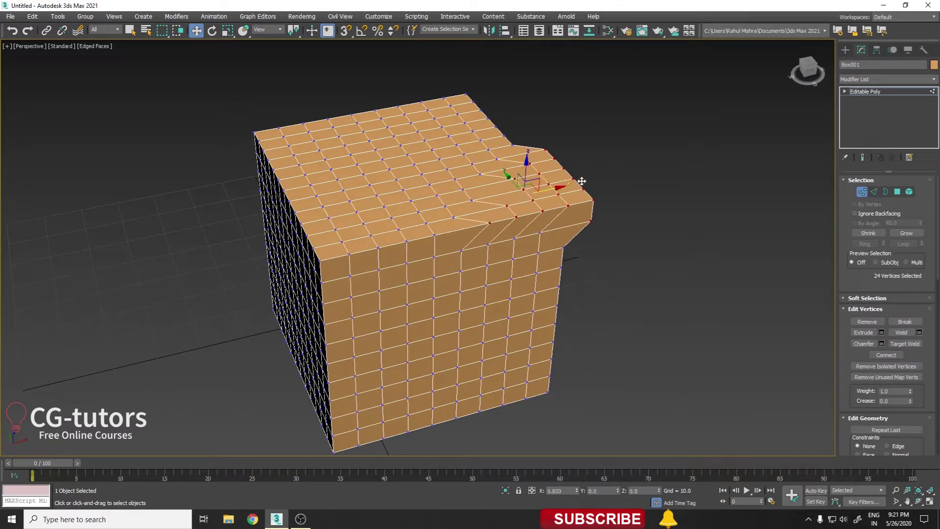
{"action": "middle_click_drag", "start_coordinate": [581, 211], "coordinate": [563, 205], "text": "alt"}
{"action": "key", "text": "ctrl+z"}
Pull one corner vertex out into a spike and shift its base vertex along X.
{"action": "left_click_drag", "start_coordinate": [578, 192], "coordinate": [654, 173]}
{"action": "middle_click_drag", "start_coordinate": [655, 172], "coordinate": [583, 237], "text": "alt"}
{"action": "left_click", "coordinate": [558, 185]}
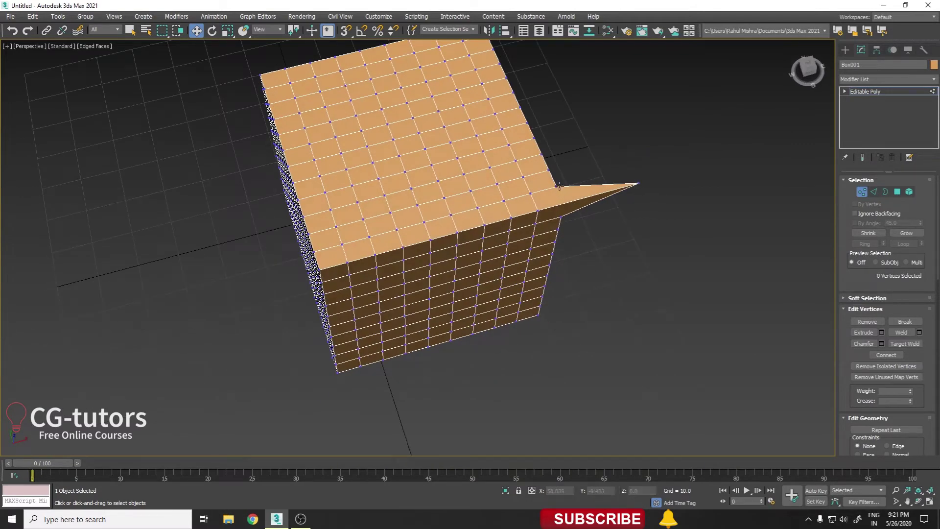
{"action": "left_click_drag", "start_coordinate": [577, 180], "coordinate": [607, 172]}
{"action": "middle_click_drag", "start_coordinate": [607, 172], "coordinate": [558, 212], "text": "alt"}
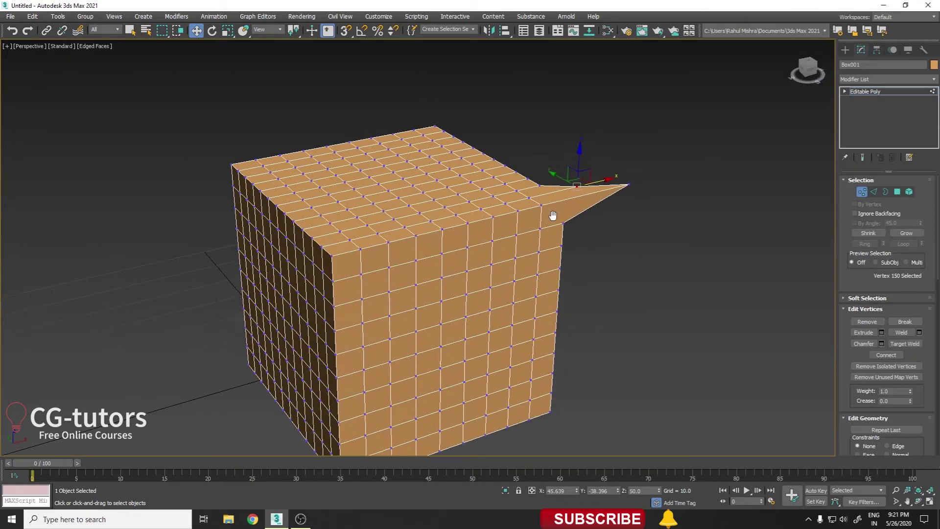
{"action": "key", "text": "1"}
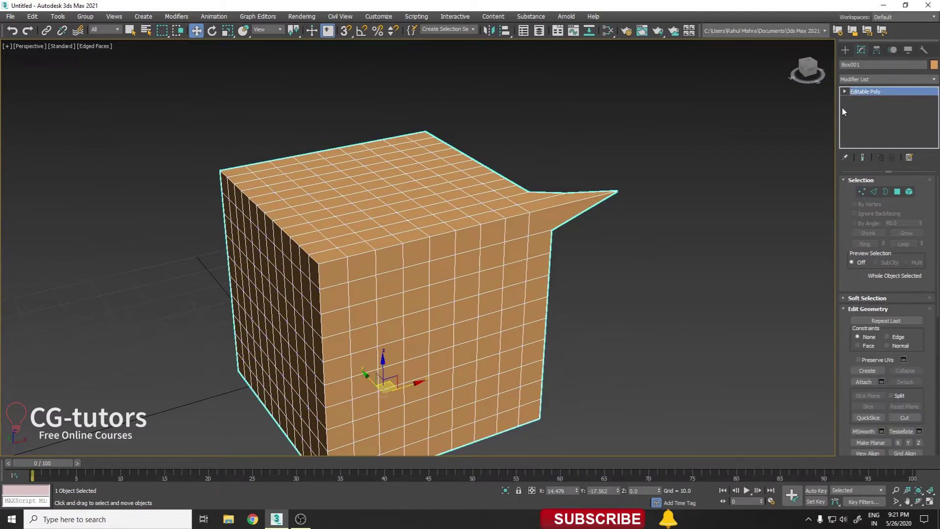
{"action": "left_click", "coordinate": [863, 191]}
Cycle through the Edge and Border levels and expand the Editable Poly sub-levels.
{"action": "left_click", "coordinate": [874, 191]}
{"action": "left_click", "coordinate": [875, 191]}
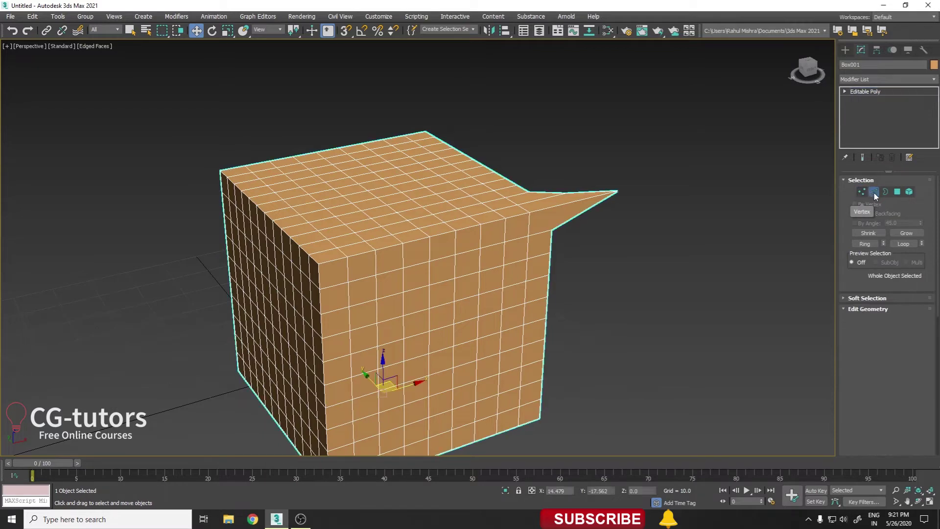
{"action": "left_click", "coordinate": [886, 192]}
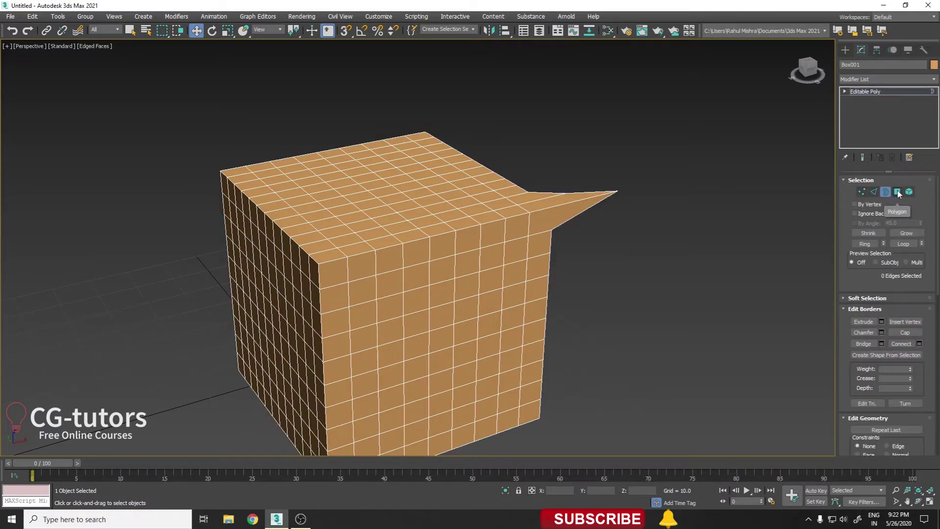
{"action": "left_click", "coordinate": [898, 192]}
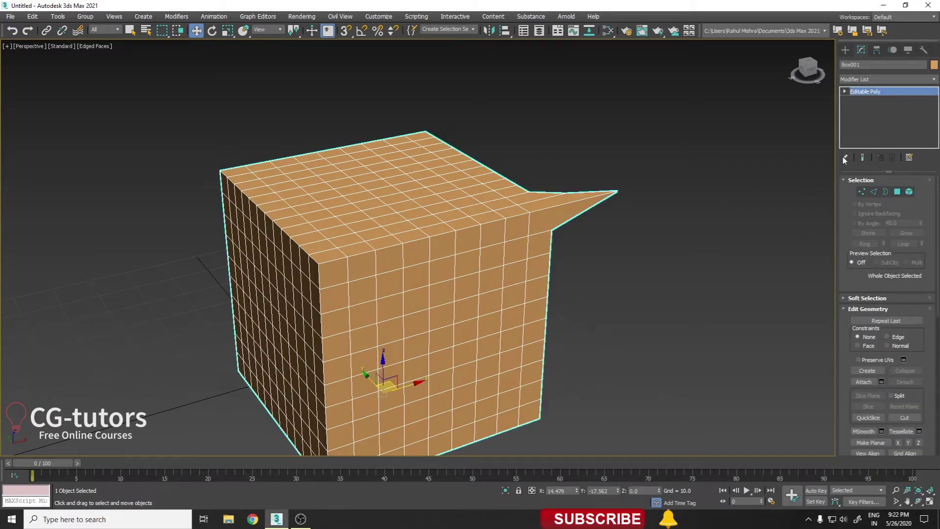
{"action": "left_click", "coordinate": [847, 92]}
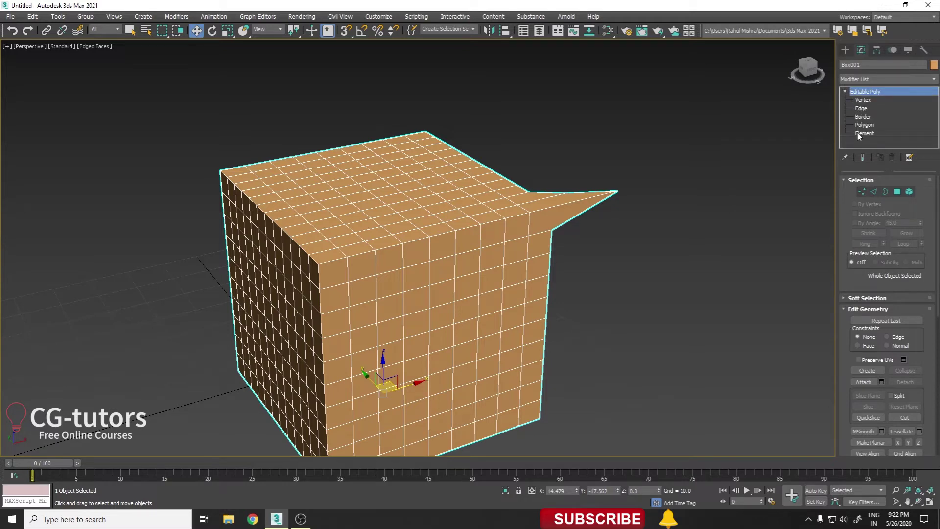
{"action": "middle_click_drag", "start_coordinate": [563, 148], "coordinate": [578, 145]}
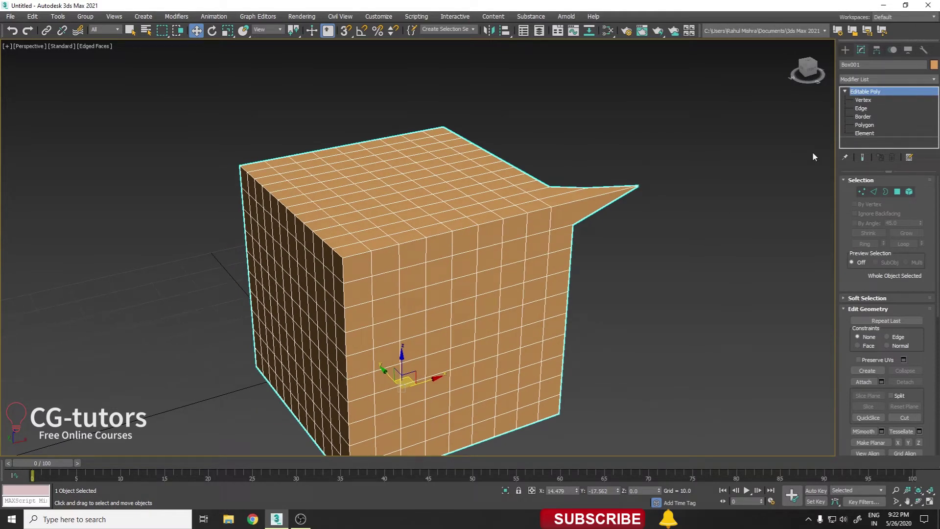
{"action": "left_click", "coordinate": [885, 102]}
Snap the spike tip vertex back toward the box using grid snapping.
{"action": "left_click", "coordinate": [637, 186]}
{"action": "scroll", "coordinate": [636, 181], "scroll_direction": "up", "scroll_amount": 5}
{"action": "mouse_move", "coordinate": [654, 176]}
{"action": "left_mouse_down"}
{"action": "mouse_move", "coordinate": [533, 201]}
{"action": "mouse_move", "coordinate": [637, 169]}
{"action": "left_mouse_up"}
{"action": "key", "text": "s"}
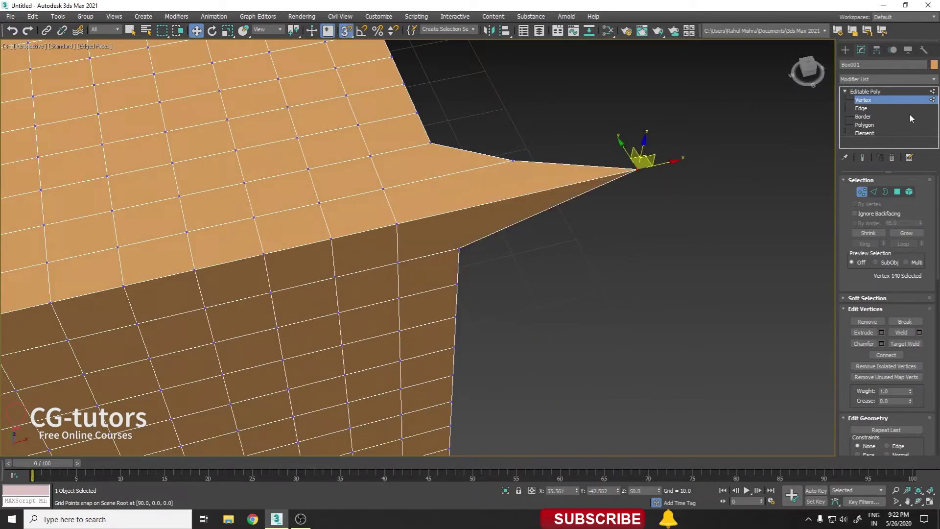
{"action": "left_click", "coordinate": [863, 92]}
{"action": "key", "text": "s"}
{"action": "scroll", "coordinate": [655, 189], "scroll_direction": "down", "scroll_amount": 8}
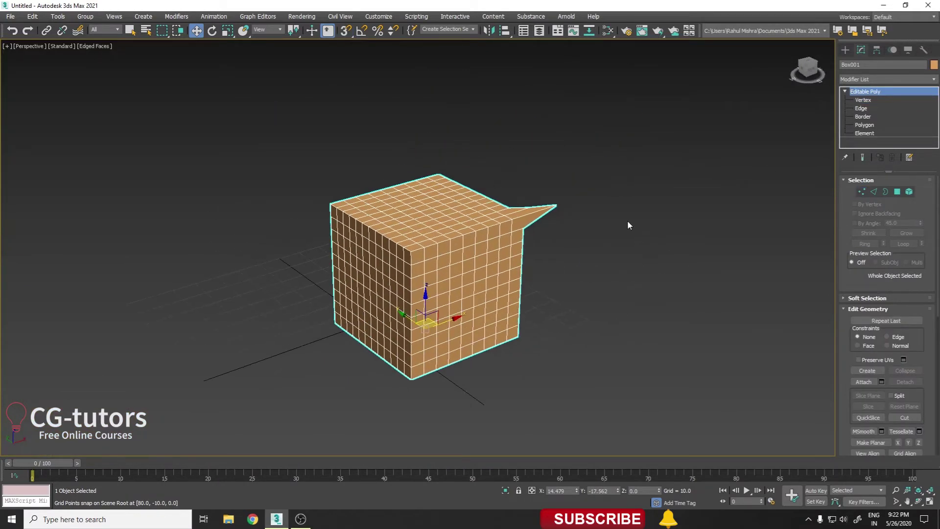
{"action": "scroll", "coordinate": [634, 227], "scroll_direction": "down", "scroll_amount": 3}
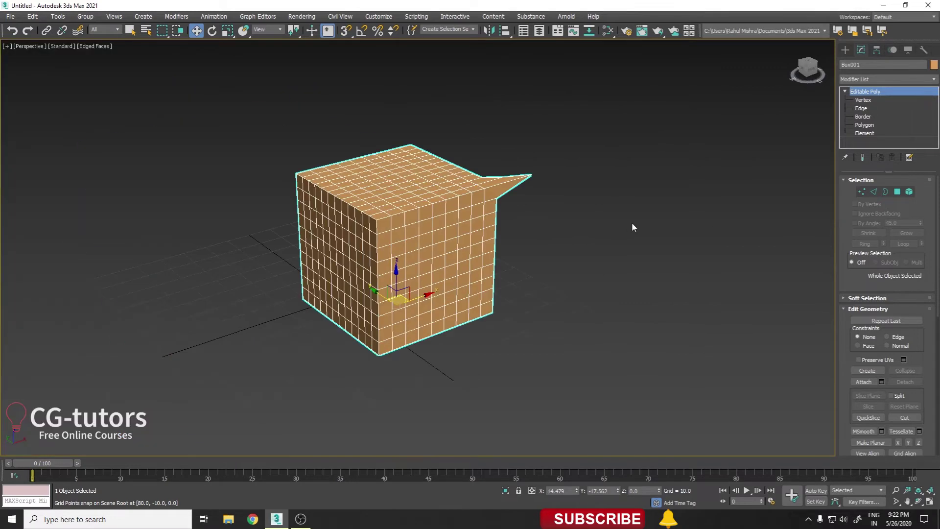
Select the top edge loop and move it upward.
{"action": "left_click", "coordinate": [862, 192]}
{"action": "scroll", "coordinate": [450, 191], "scroll_direction": "up", "scroll_amount": 5}
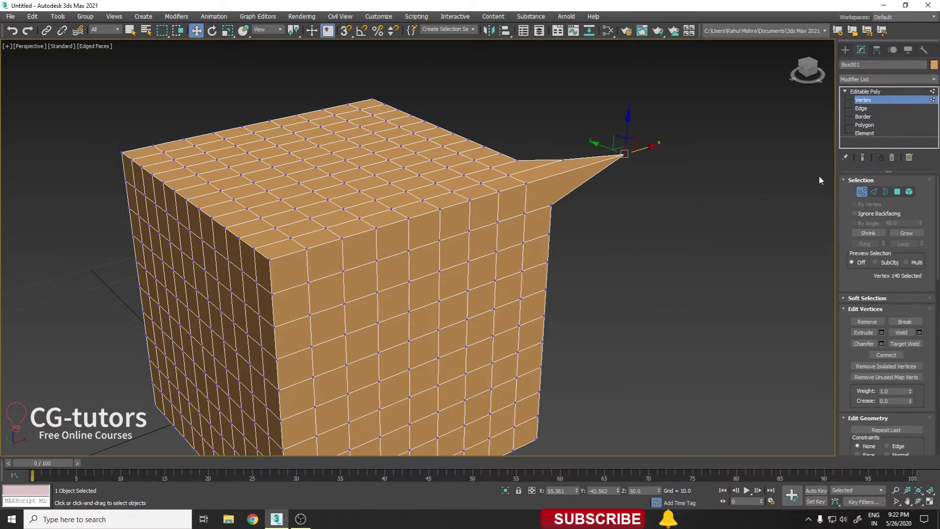
{"action": "left_click", "coordinate": [873, 191]}
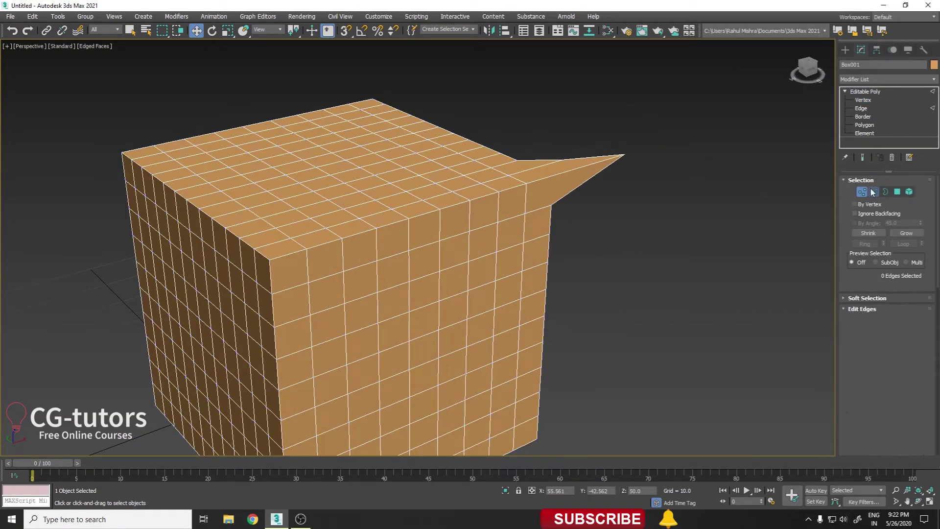
{"action": "double_click", "coordinate": [506, 156]}
{"action": "mouse_move", "coordinate": [506, 156]}
{"action": "left_mouse_down"}
{"action": "mouse_move", "coordinate": [517, 109]}
{"action": "mouse_move", "coordinate": [527, 112]}
{"action": "left_mouse_up"}
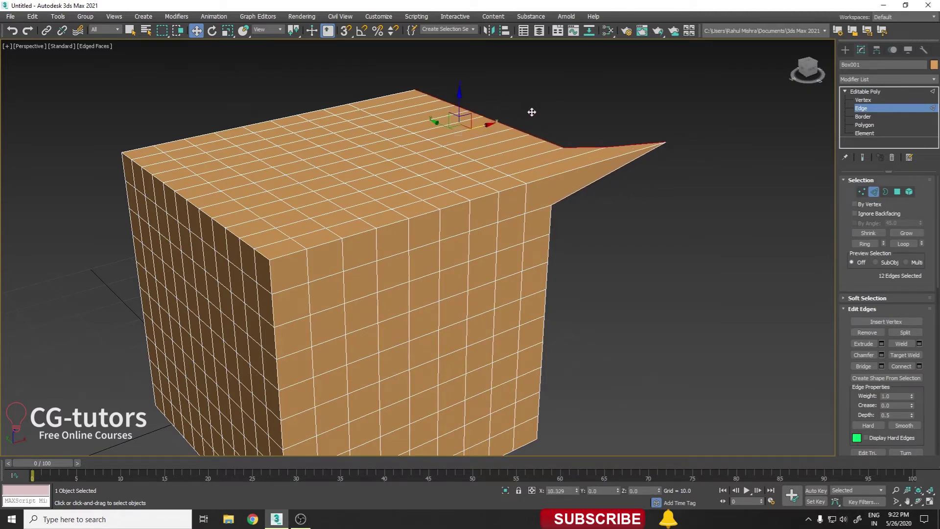
Pull a face below the spike outward, then delete it to open a hole.
{"action": "left_click", "coordinate": [892, 191]}
{"action": "left_click", "coordinate": [537, 221]}
{"action": "left_click_drag", "start_coordinate": [515, 217], "coordinate": [541, 230]}
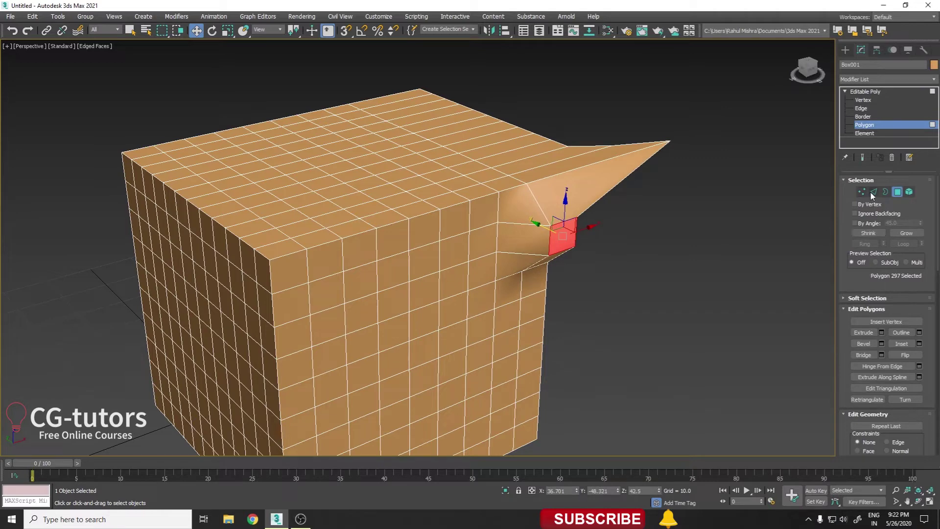
{"action": "left_click", "coordinate": [886, 192]}
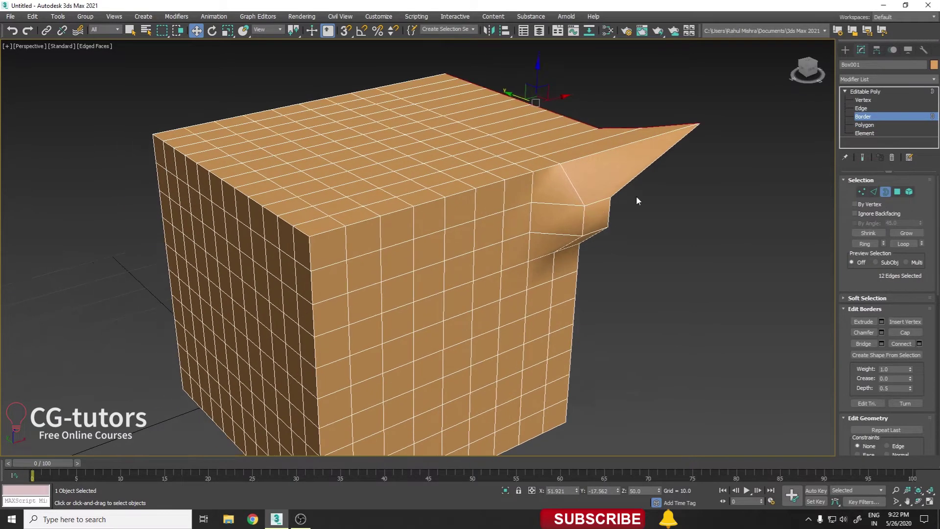
{"action": "left_click", "coordinate": [897, 192]}
{"action": "key", "text": "Delete"}
{"action": "scroll", "coordinate": [596, 216], "scroll_direction": "up", "scroll_amount": 6}
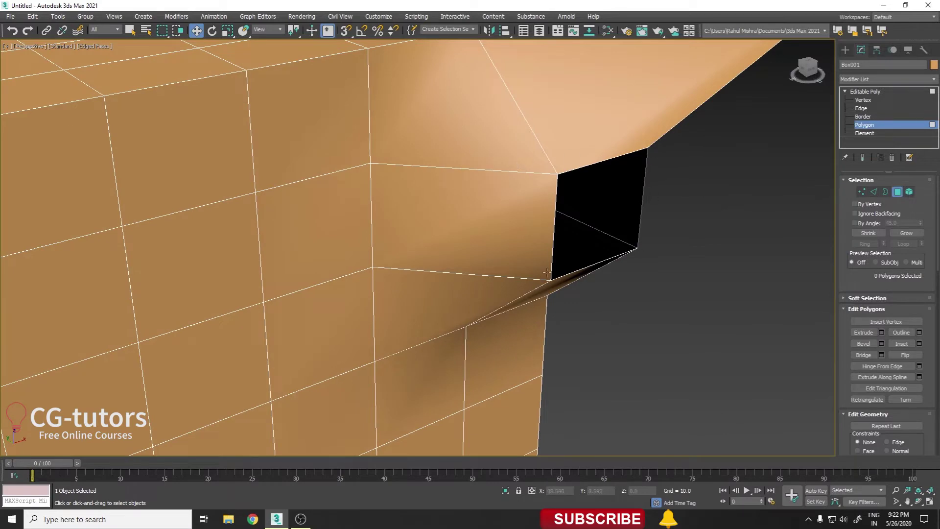
Select the hole's border outline, a neighbouring face, and the whole box element.
{"action": "left_click", "coordinate": [885, 192]}
{"action": "left_click", "coordinate": [645, 162]}
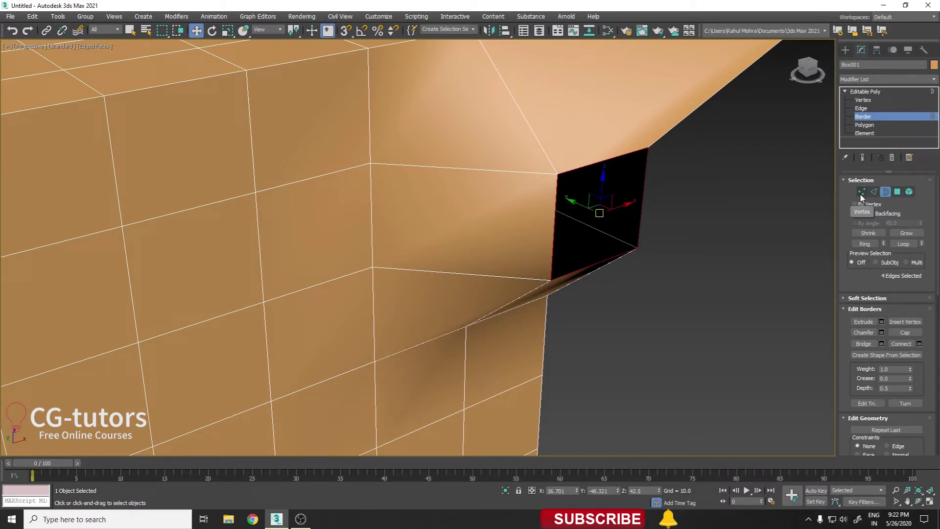
{"action": "left_click", "coordinate": [897, 191]}
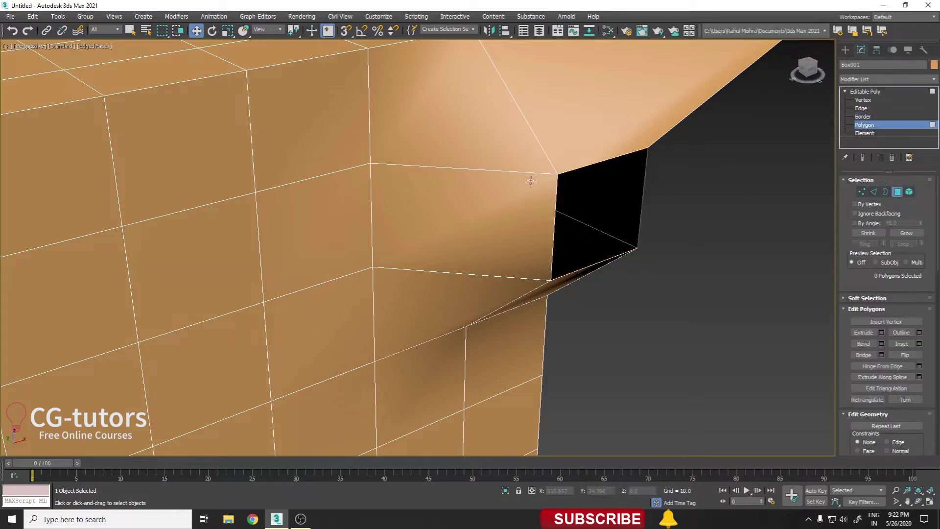
{"action": "left_click", "coordinate": [535, 180]}
{"action": "left_click", "coordinate": [909, 192]}
{"action": "scroll", "coordinate": [353, 182], "scroll_direction": "down", "scroll_amount": 5}
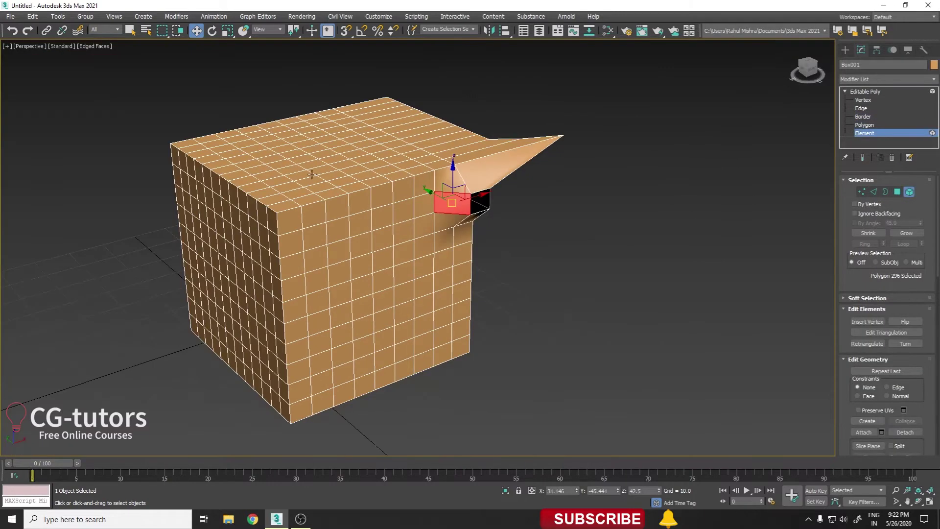
{"action": "left_click", "coordinate": [417, 278]}
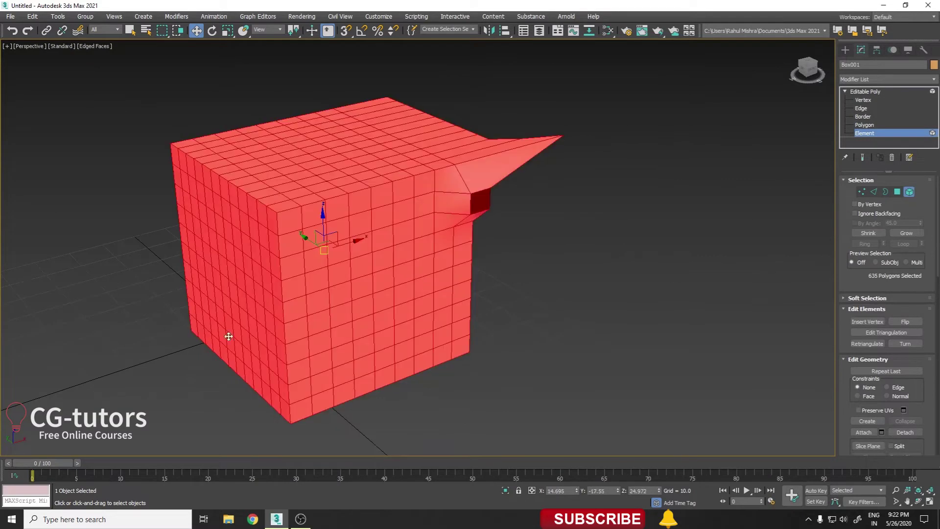
Select several individual polygons on the front of the box.
{"action": "left_click", "coordinate": [897, 192]}
{"action": "left_click", "coordinate": [379, 217]}
{"action": "left_click", "coordinate": [361, 266]}
{"action": "left_click", "coordinate": [298, 264]}
{"action": "left_click", "coordinate": [340, 294]}
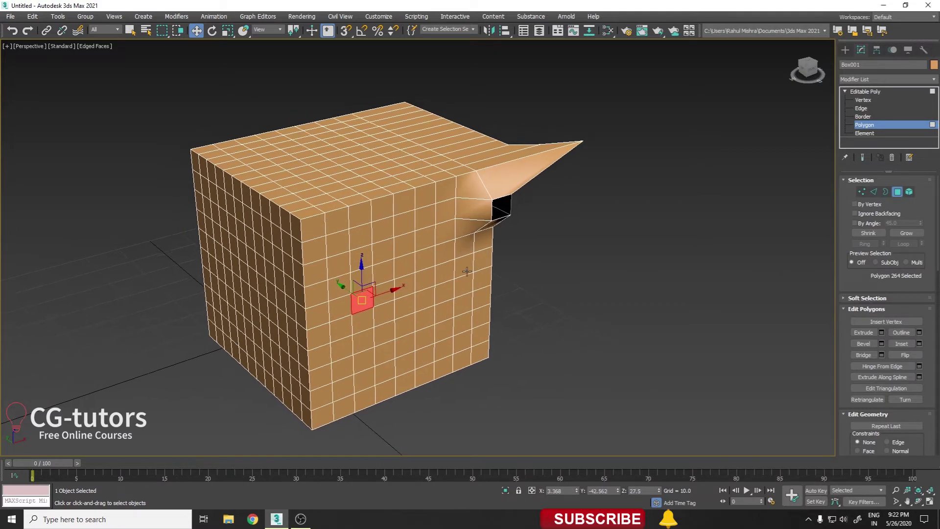
{"action": "scroll", "coordinate": [473, 266], "scroll_direction": "up", "scroll_amount": 5}
{"action": "scroll", "coordinate": [472, 266], "scroll_direction": "down", "scroll_amount": 5}
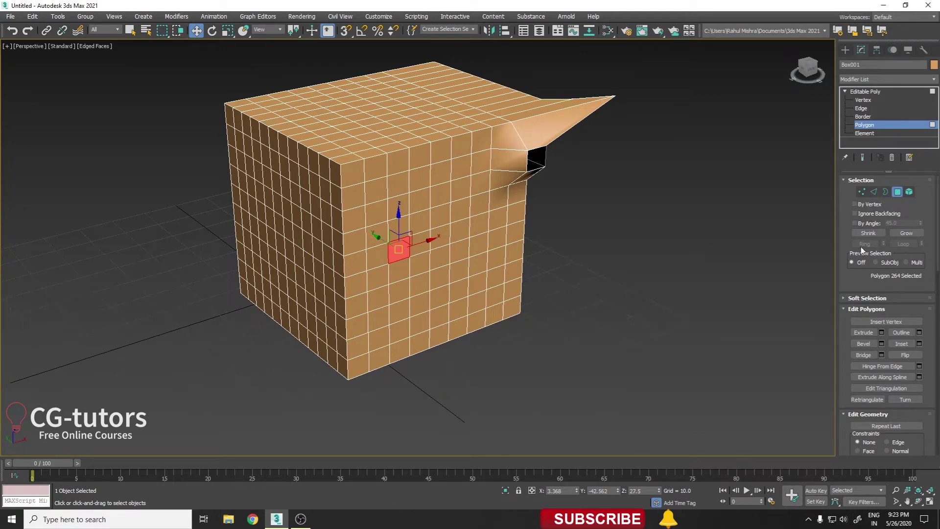
{"action": "scroll", "coordinate": [594, 240], "scroll_direction": "up", "scroll_amount": 4}
{"action": "scroll", "coordinate": [478, 240], "scroll_direction": "down", "scroll_amount": 2}
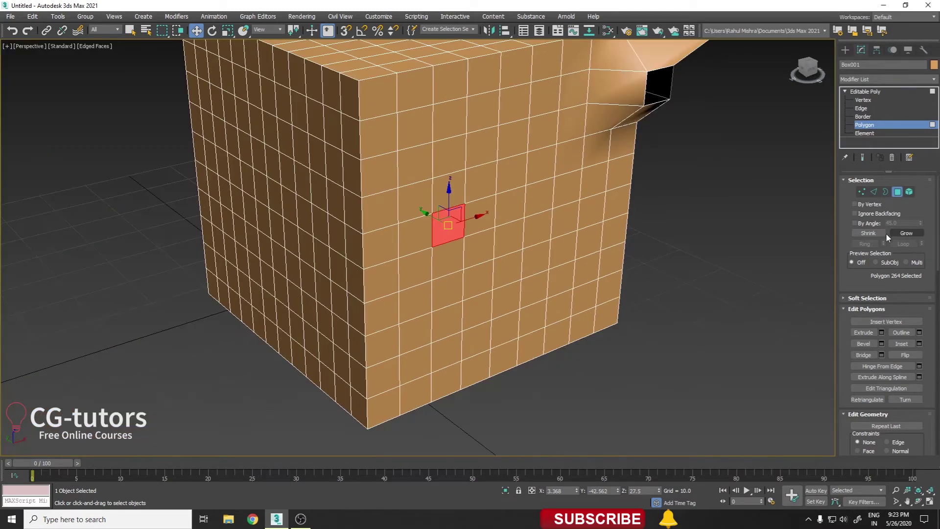
{"action": "scroll", "coordinate": [684, 243], "scroll_direction": "up", "scroll_amount": 2}
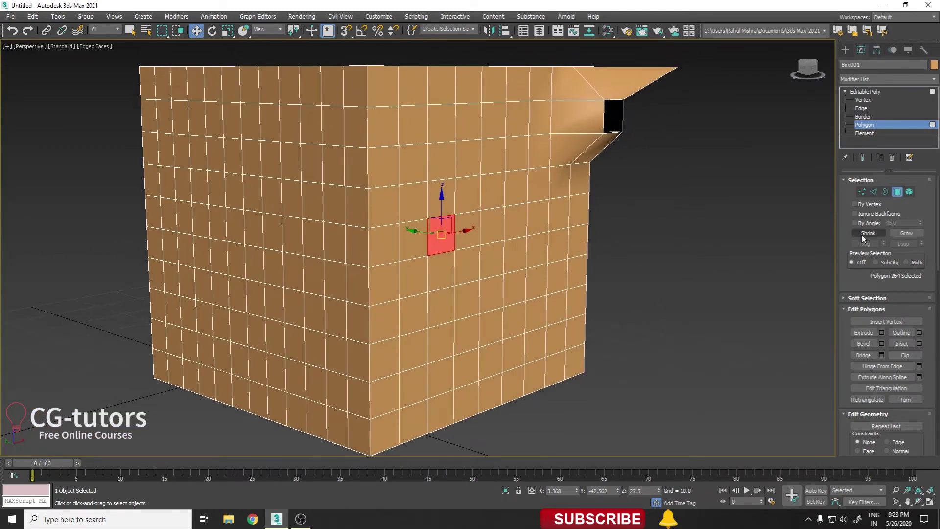
{"action": "middle_click_drag", "start_coordinate": [432, 261], "coordinate": [451, 282], "text": "alt"}
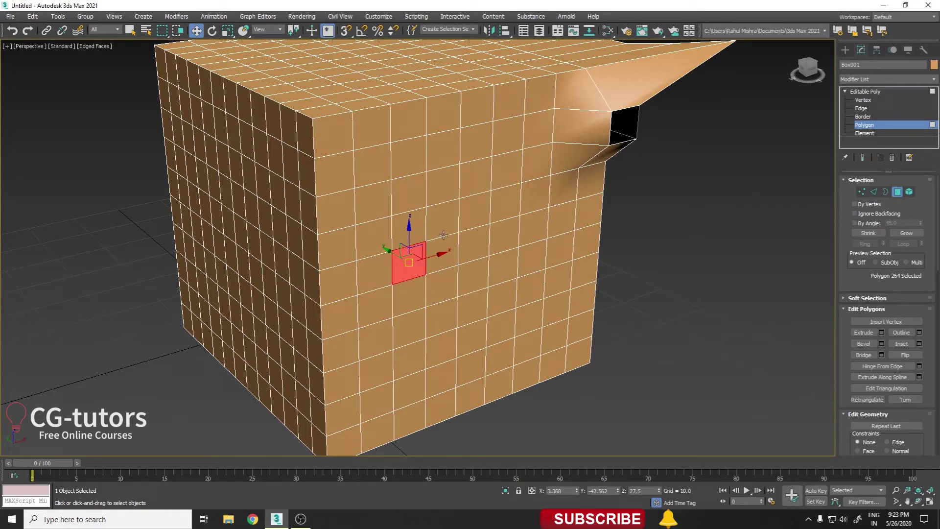
{"action": "left_click", "coordinate": [913, 233]}
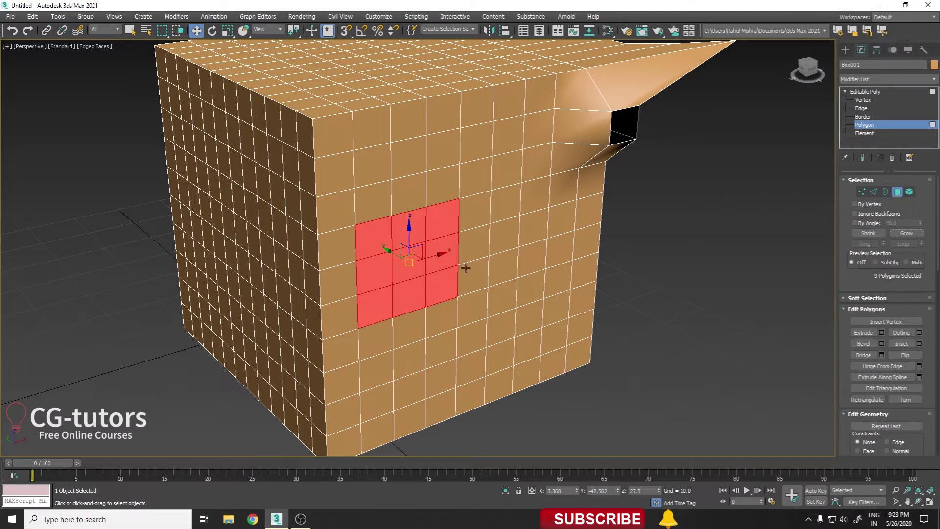
{"action": "left_click", "coordinate": [917, 234]}
{"action": "left_click", "coordinate": [917, 235]}
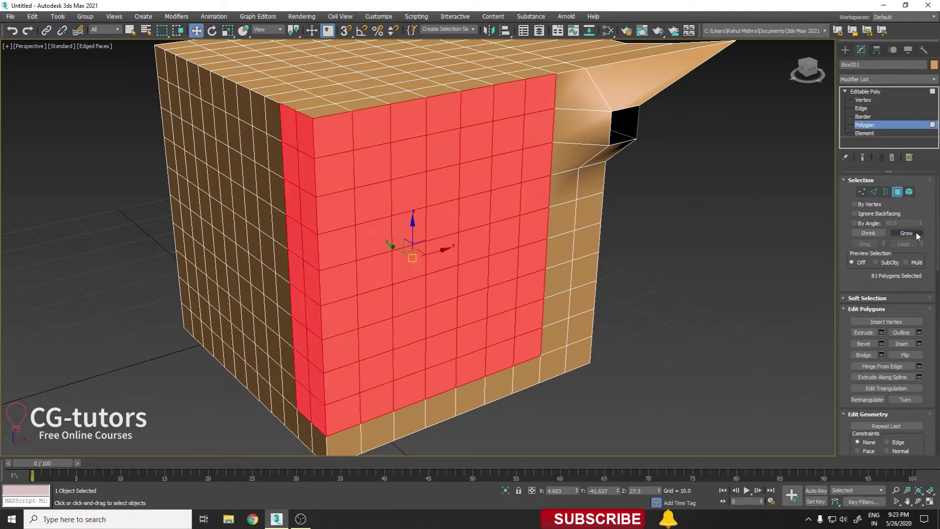
{"action": "left_click", "coordinate": [917, 234]}
{"action": "middle_click_drag", "start_coordinate": [498, 189], "coordinate": [532, 194]}
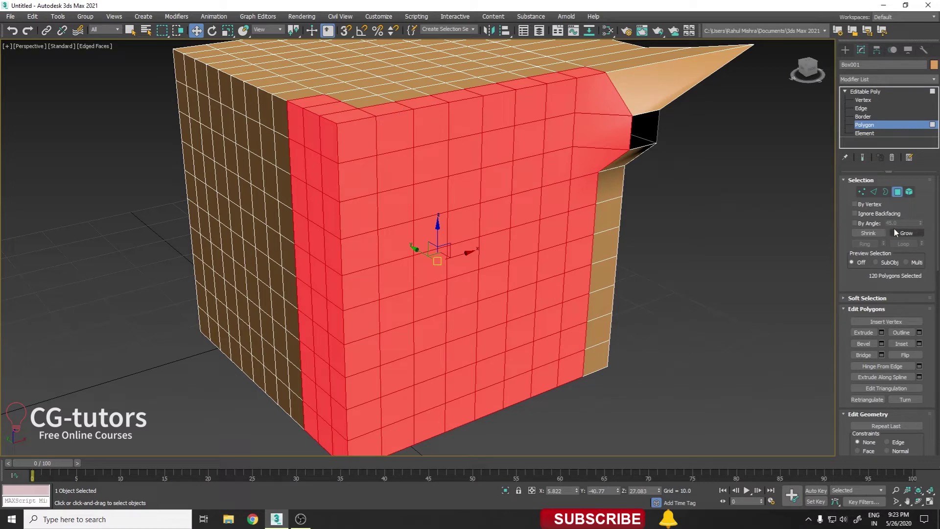
{"action": "left_click", "coordinate": [881, 234]}
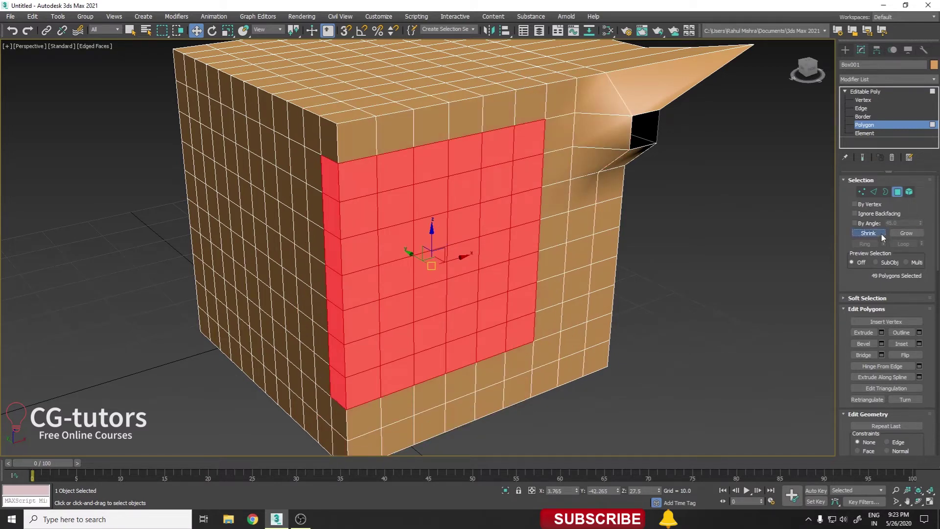
{"action": "left_click", "coordinate": [882, 234]}
{"action": "left_click", "coordinate": [882, 234]}
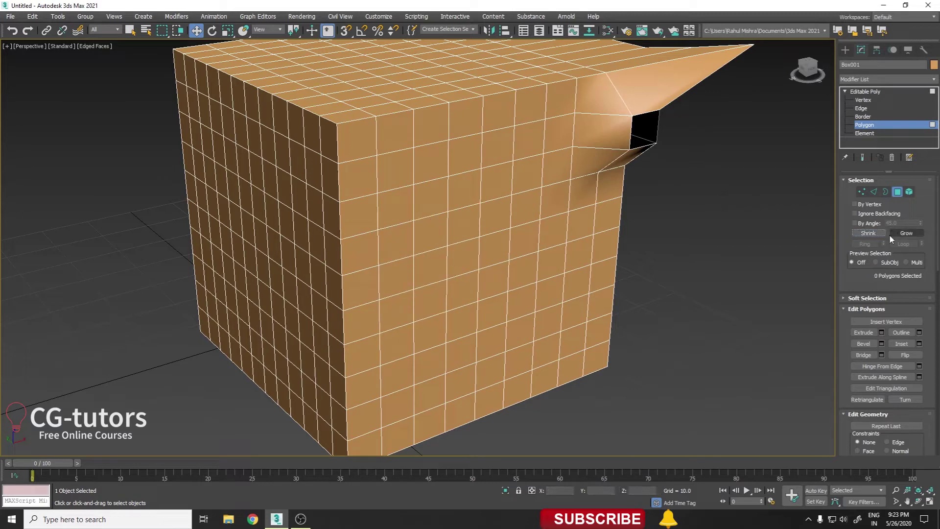
{"action": "left_click", "coordinate": [456, 260]}
{"action": "left_click", "coordinate": [898, 234]}
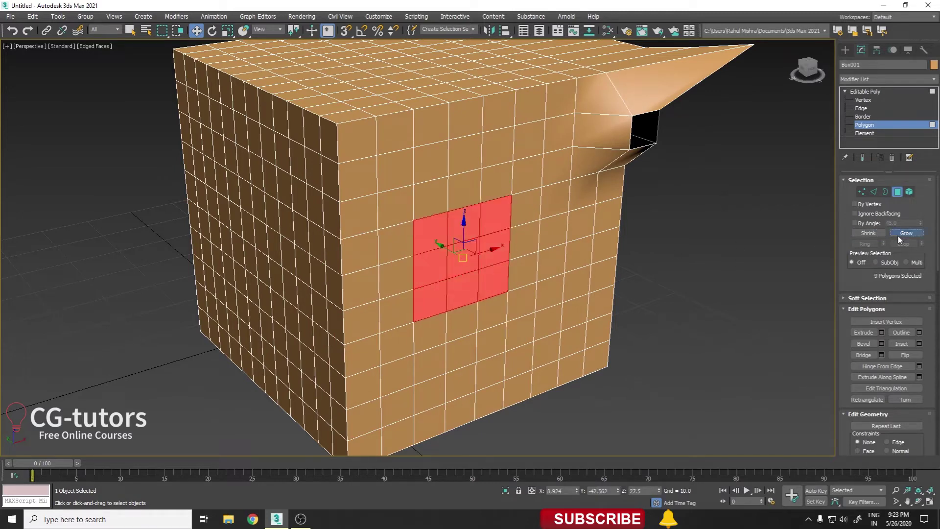
{"action": "left_click", "coordinate": [869, 237]}
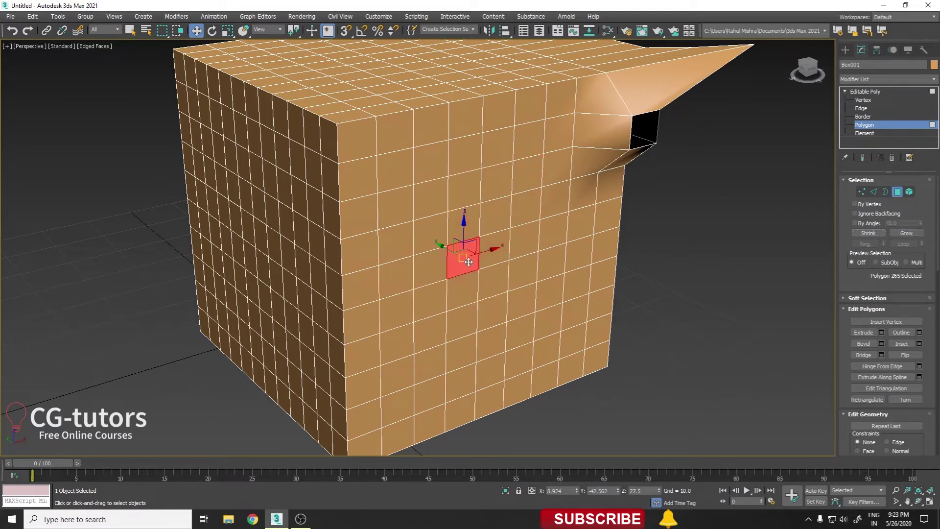
{"action": "middle_click_drag", "start_coordinate": [495, 321], "coordinate": [520, 299]}
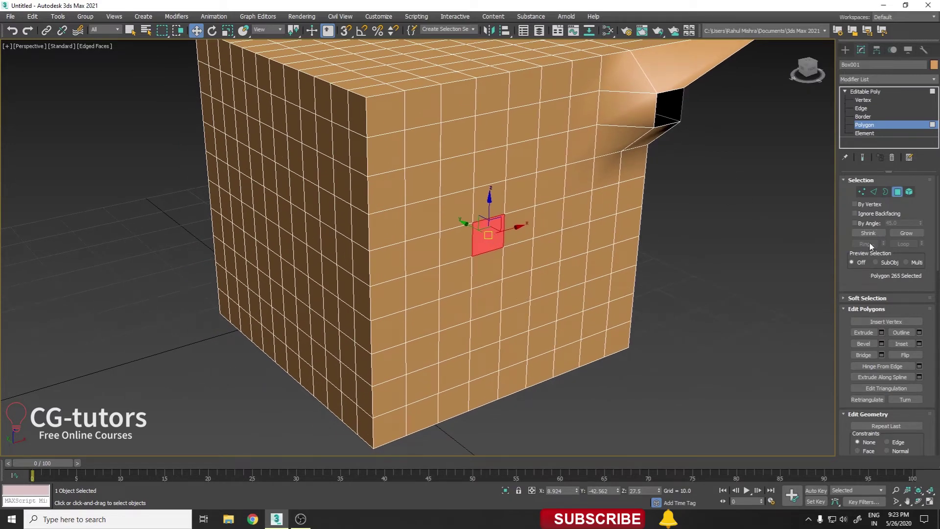
Pick a front-face edge, try Ring, then extend another edge into a full Loop.
{"action": "left_click", "coordinate": [860, 109]}
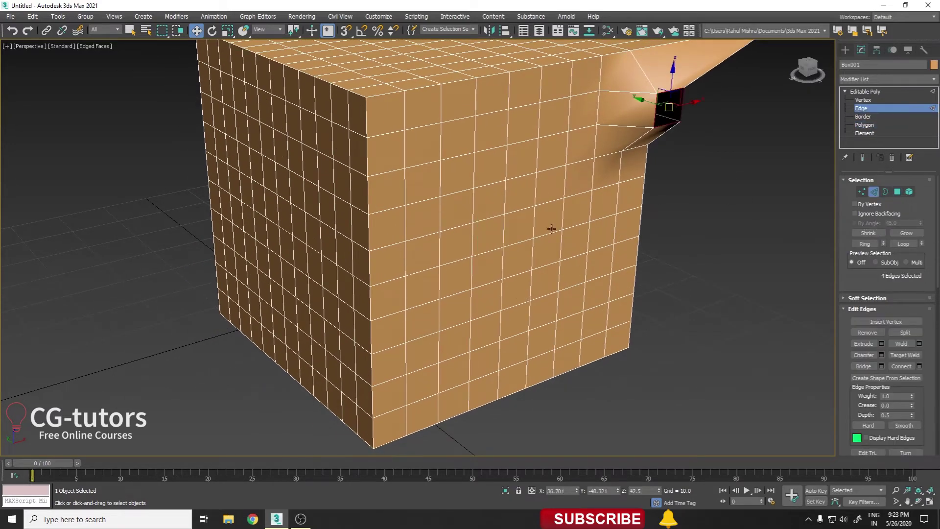
{"action": "left_click", "coordinate": [492, 219]}
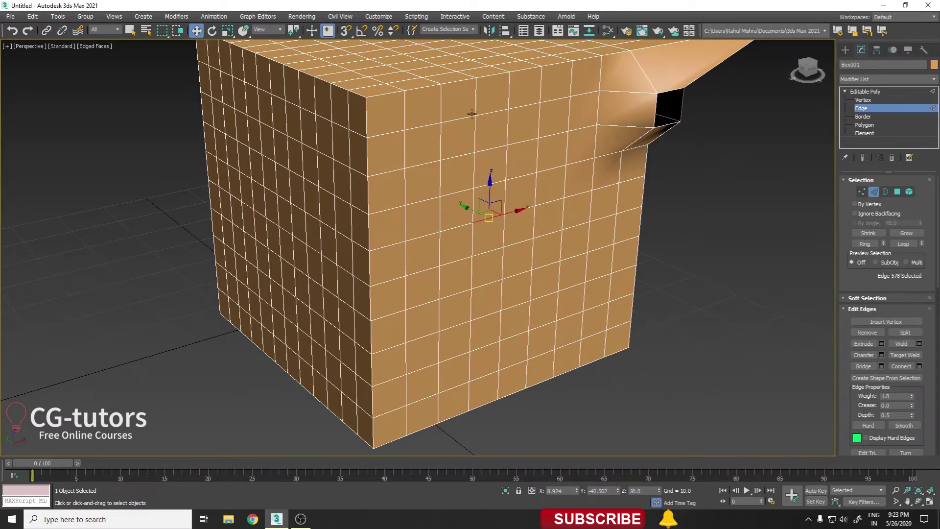
{"action": "middle_click_drag", "start_coordinate": [509, 187], "coordinate": [518, 210], "text": "alt"}
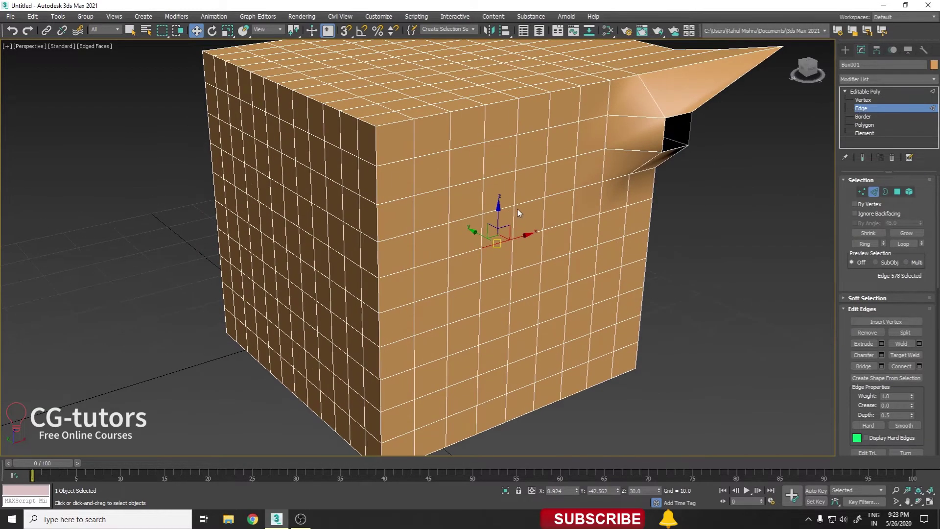
{"action": "left_click", "coordinate": [866, 244]}
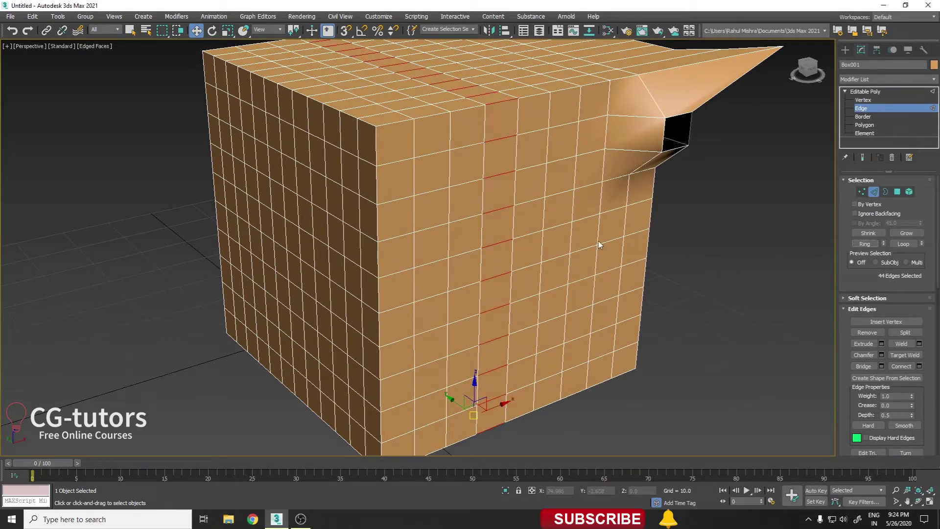
{"action": "left_click", "coordinate": [497, 243]}
{"action": "middle_click_drag", "start_coordinate": [386, 272], "coordinate": [188, 205], "text": "alt"}
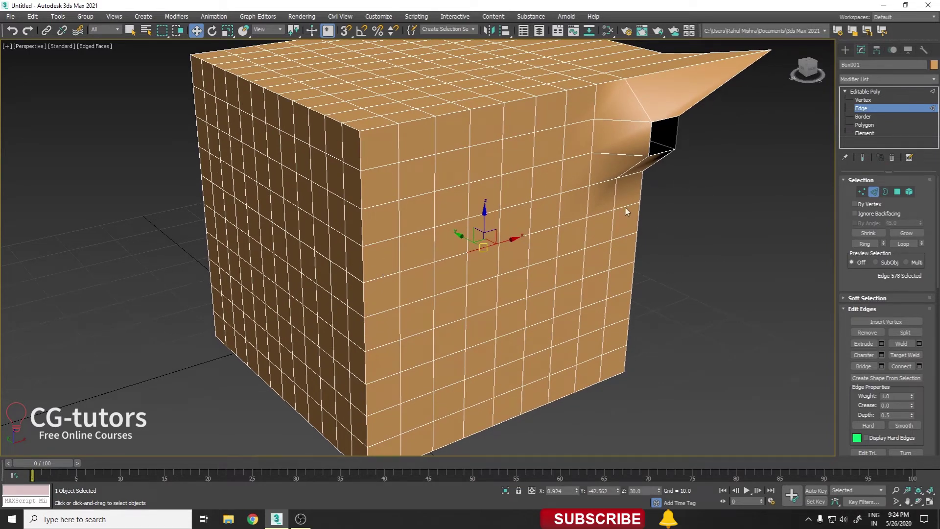
{"action": "left_click", "coordinate": [904, 244]}
{"action": "mouse_move", "coordinate": [410, 243]}
{"action": "middle_mouse_down", "text": "alt"}
{"action": "mouse_move", "coordinate": [325, 224]}
{"action": "mouse_move", "coordinate": [210, 226]}
{"action": "mouse_move", "coordinate": [348, 233]}
{"action": "mouse_move", "coordinate": [332, 380]}
{"action": "middle_mouse_up", "text": "alt"}
{"action": "mouse_move", "coordinate": [331, 195]}
{"action": "middle_mouse_down", "text": "alt"}
{"action": "mouse_move", "coordinate": [325, 227]}
{"action": "mouse_move", "coordinate": [338, 222]}
{"action": "middle_mouse_up", "text": "alt"}
{"action": "key", "text": "1"}
{"action": "left_click_drag", "start_coordinate": [351, 203], "coordinate": [371, 243]}
{"action": "key", "text": "s"}
{"action": "key", "text": "2"}
{"action": "key", "text": "ctrl+z"}
{"action": "key", "text": "ctrl+z"}
{"action": "key", "text": "ctrl+z"}
{"action": "key", "text": "ctrl+z"}
{"action": "middle_click_drag", "start_coordinate": [390, 233], "coordinate": [398, 234]}
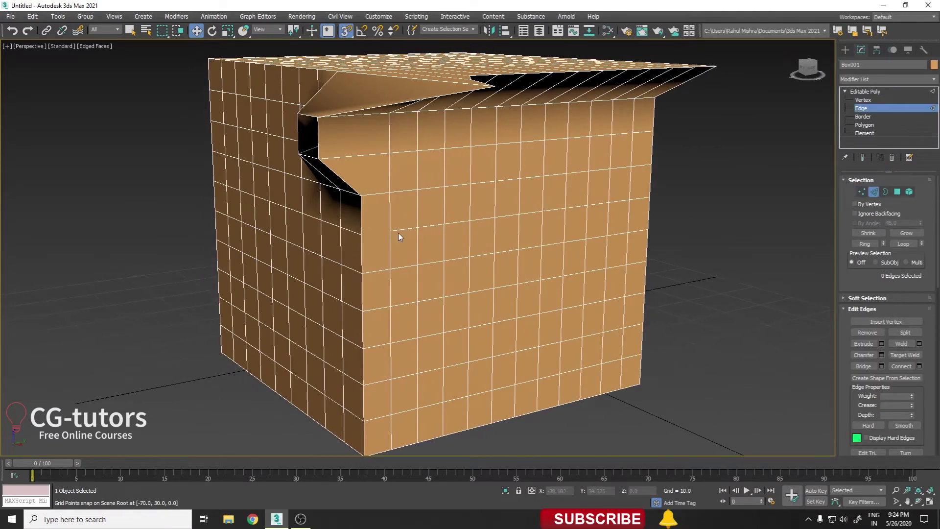
{"action": "left_click", "coordinate": [403, 231]}
{"action": "key", "text": "s"}
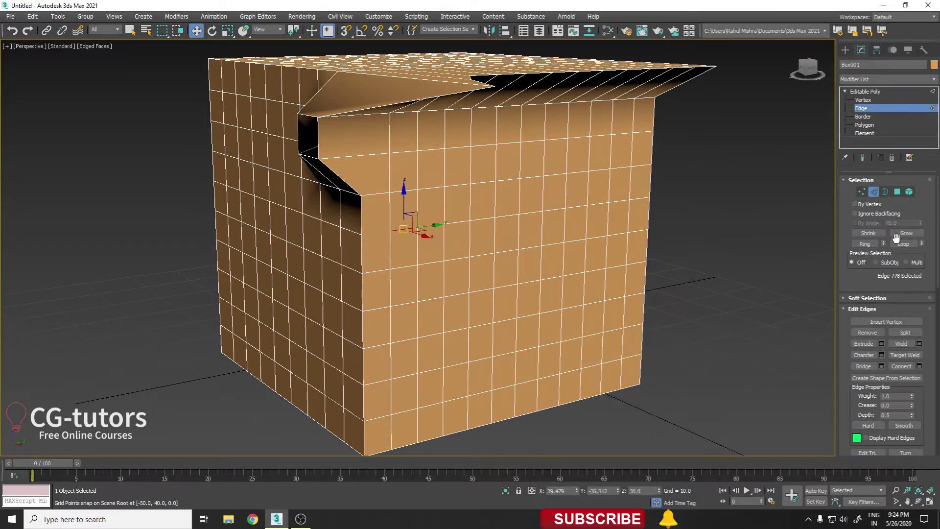
{"action": "left_click", "coordinate": [903, 244]}
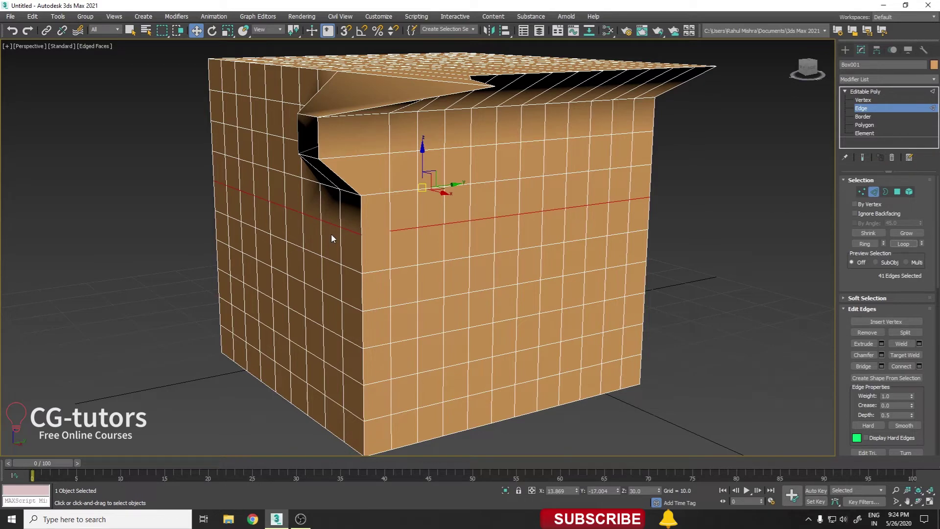
{"action": "middle_click_drag", "start_coordinate": [365, 230], "coordinate": [422, 243]}
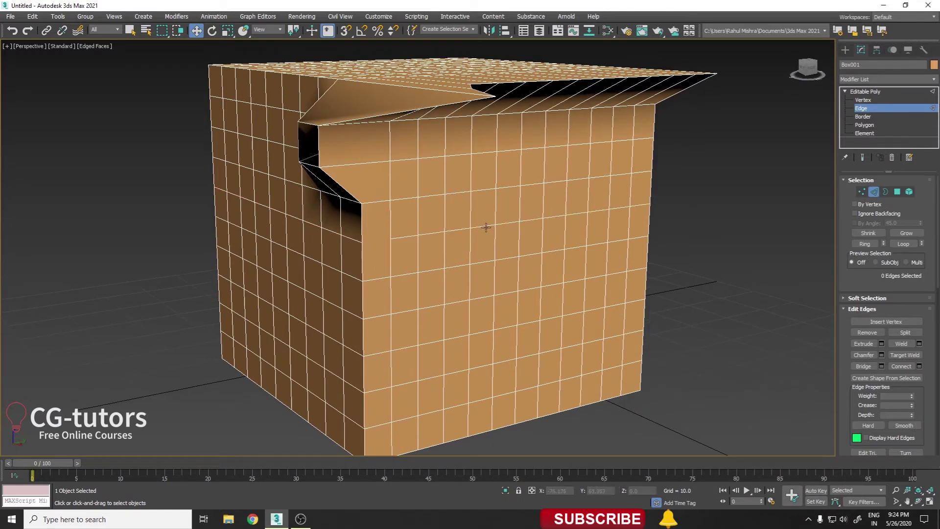
{"action": "double_click", "coordinate": [486, 228]}
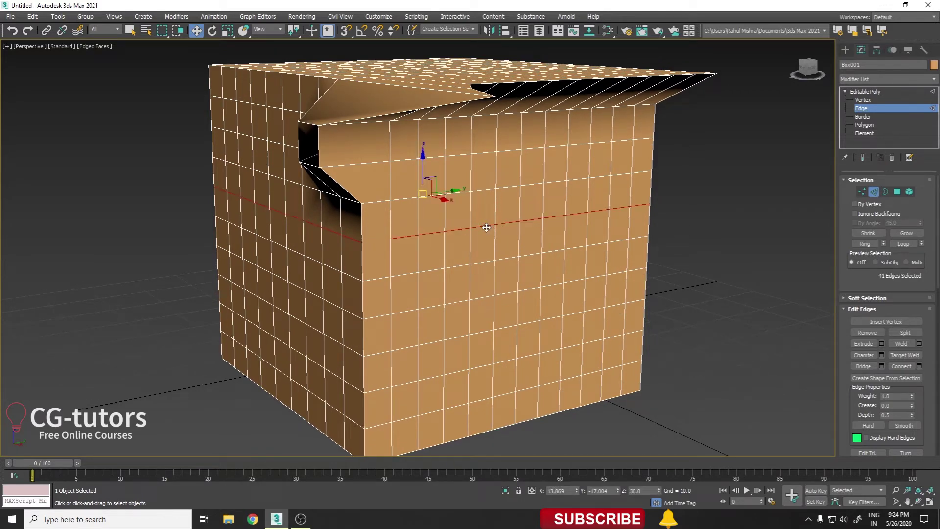
{"action": "left_click", "coordinate": [514, 259]}
{"action": "double_click", "coordinate": [514, 258]}
{"action": "mouse_move", "coordinate": [449, 298]}
{"action": "middle_mouse_down", "text": "alt"}
{"action": "mouse_move", "coordinate": [506, 292]}
{"action": "mouse_move", "coordinate": [541, 267]}
{"action": "middle_mouse_up", "text": "alt"}
{"action": "scroll", "coordinate": [506, 292], "scroll_direction": "up", "scroll_amount": 3}
{"action": "left_click", "coordinate": [560, 255]}
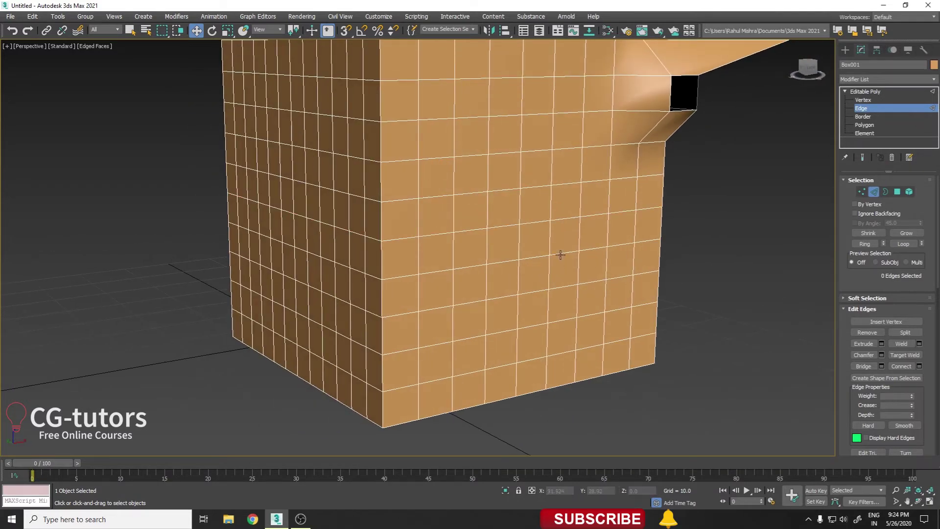
Double-click edges on the face to try selecting a horizontal loop, then clear it.
{"action": "double_click", "coordinate": [564, 256]}
{"action": "left_click_drag", "start_coordinate": [564, 255], "coordinate": [556, 329]}
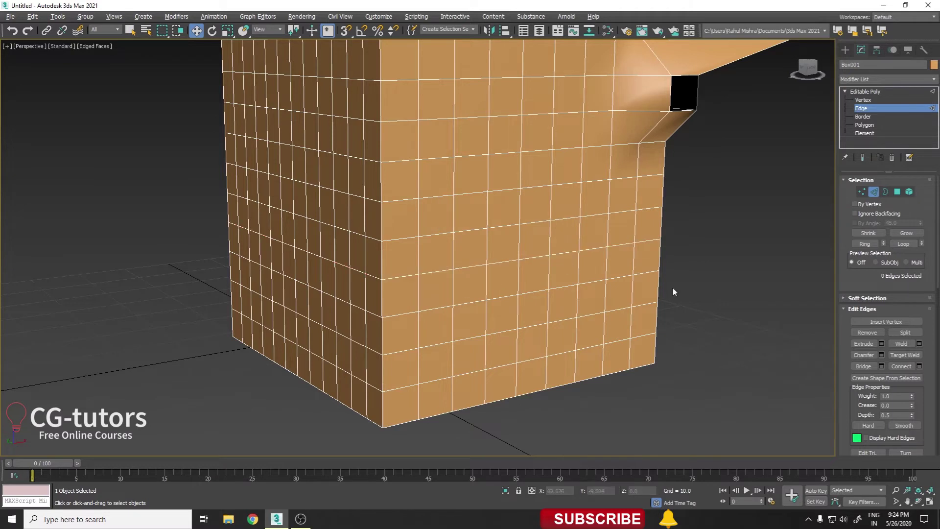
{"action": "left_click", "coordinate": [553, 319]}
{"action": "double_click", "coordinate": [557, 322]}
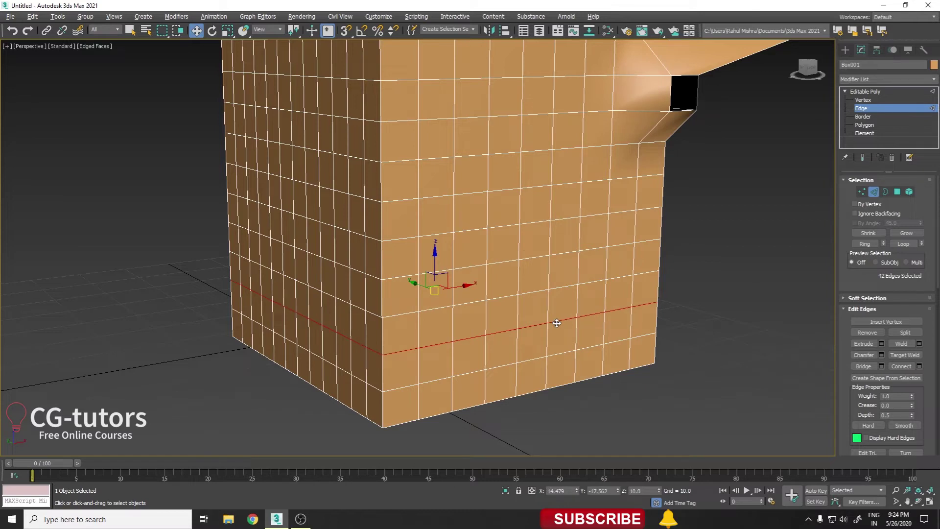
{"action": "left_click", "coordinate": [722, 309]}
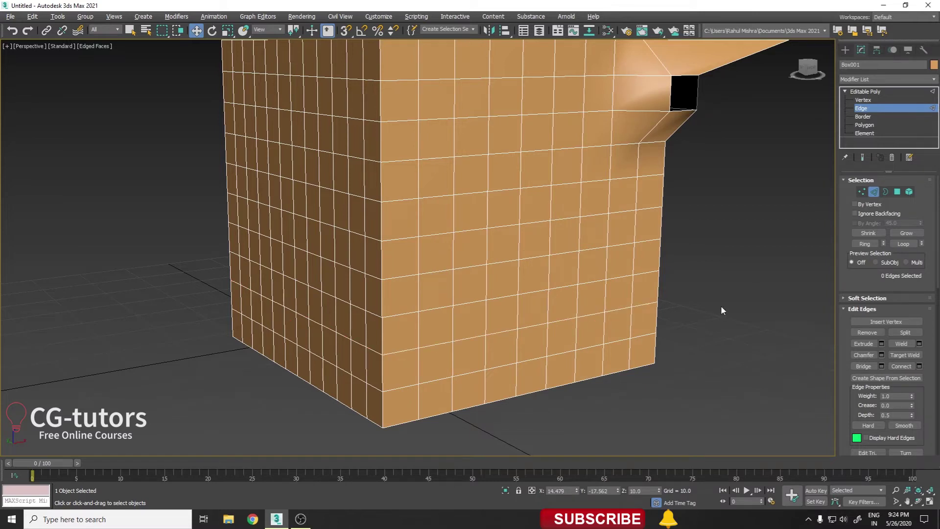
Select a front-face edge's Ring, then step back to a frontal view with Shift+Z.
{"action": "left_click", "coordinate": [466, 303]}
{"action": "middle_click_drag", "start_coordinate": [466, 303], "coordinate": [388, 449], "text": "alt"}
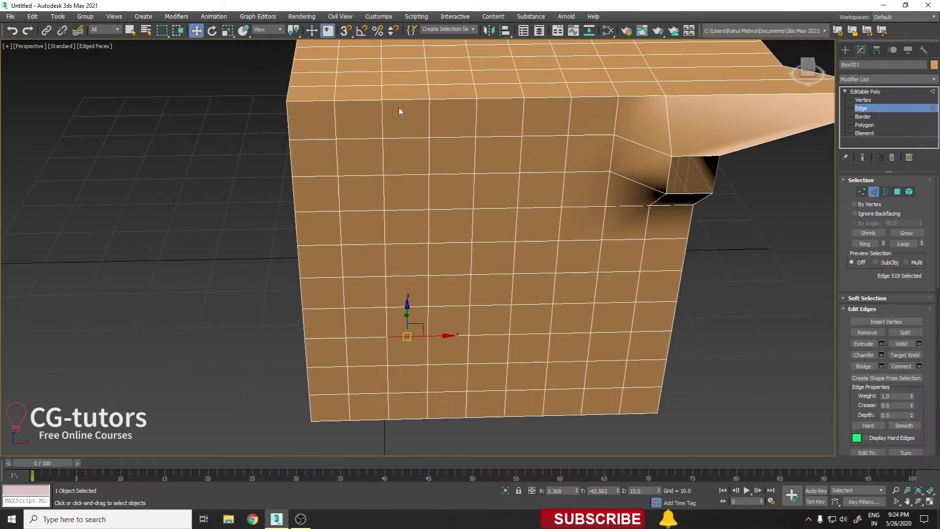
{"action": "left_click", "coordinate": [865, 244]}
{"action": "scroll", "coordinate": [357, 210], "scroll_direction": "down", "scroll_amount": 5}
{"action": "scroll", "coordinate": [367, 273], "scroll_direction": "up", "scroll_amount": 8}
{"action": "mouse_move", "coordinate": [368, 273]}
{"action": "middle_mouse_down", "text": "alt"}
{"action": "mouse_move", "coordinate": [401, 238]}
{"action": "mouse_move", "coordinate": [456, 312]}
{"action": "middle_mouse_up", "text": "alt"}
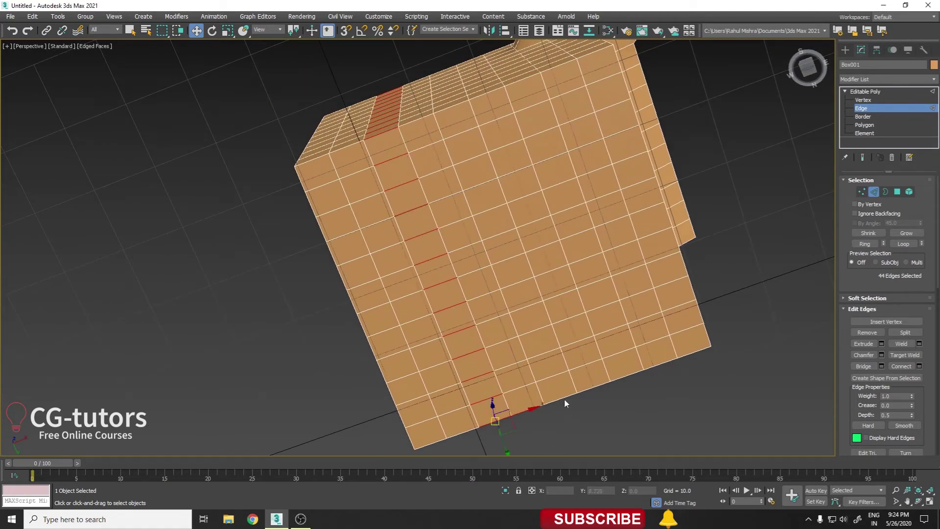
{"action": "key", "text": "shift+z"}
{"action": "key", "text": "shift+z"}
{"action": "key", "text": "shift+z"}
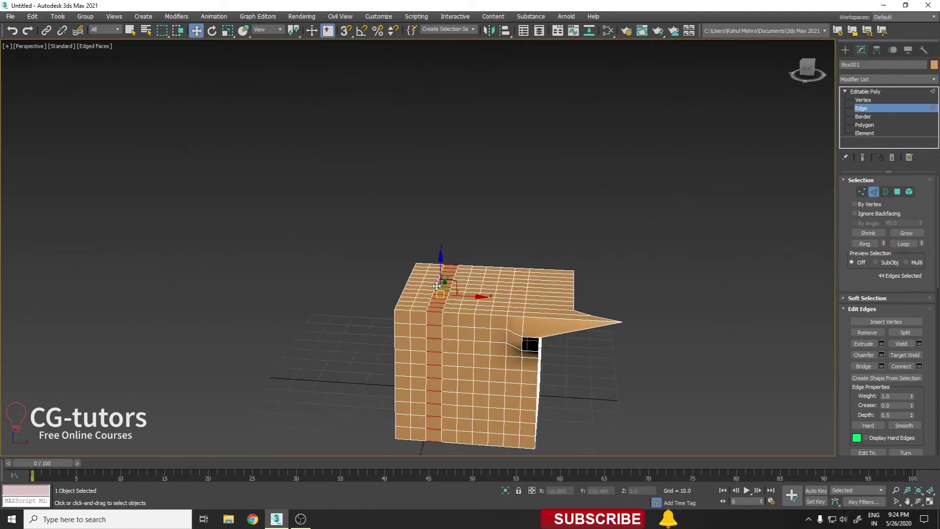
{"action": "key", "text": "shift+z"}
{"action": "key", "text": "shift+z"}
{"action": "key", "text": "shift+z"}
{"action": "key", "text": "shift+z"}
{"action": "key", "text": "shift+z"}
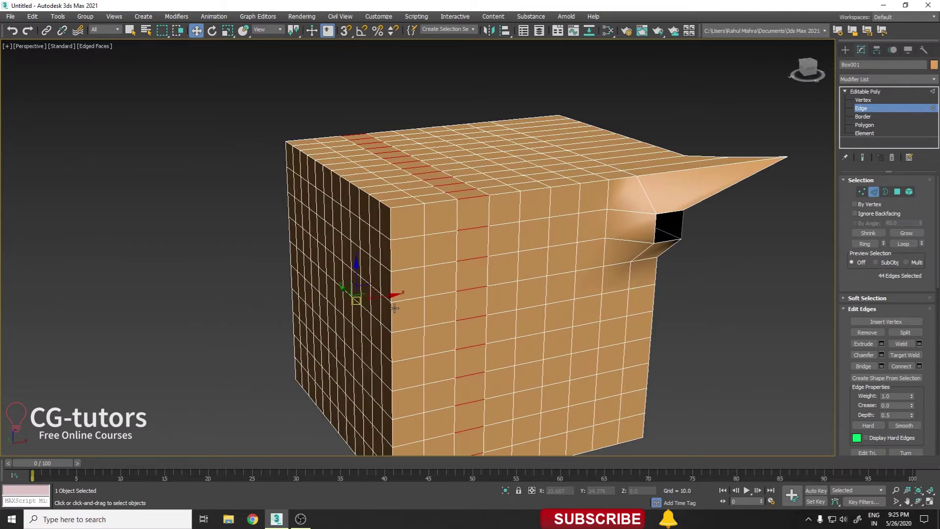
{"action": "key", "text": "shift+z"}
Grow an edge into a ring with Alt+R, then select a 42-edge horizontal loop with Alt+L.
{"action": "left_click", "coordinate": [470, 230]}
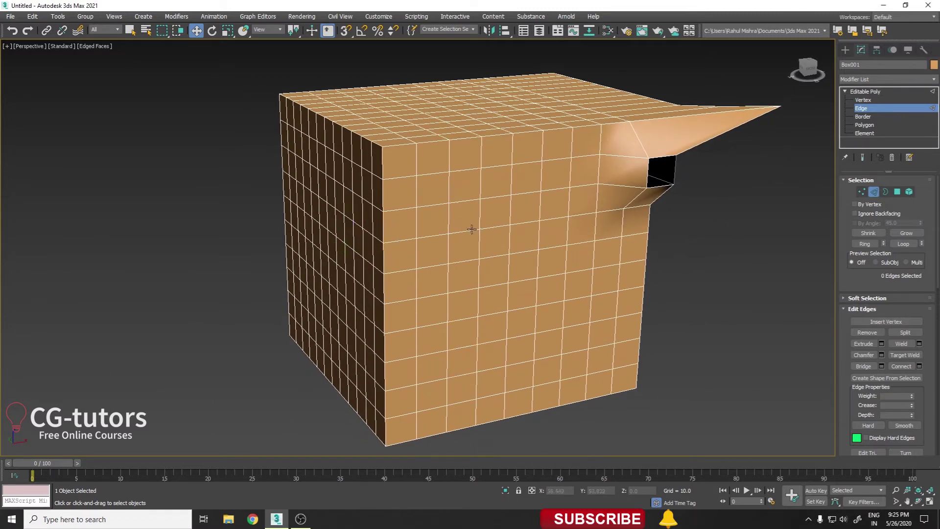
{"action": "left_click", "coordinate": [464, 262]}
{"action": "key", "text": "alt+r"}
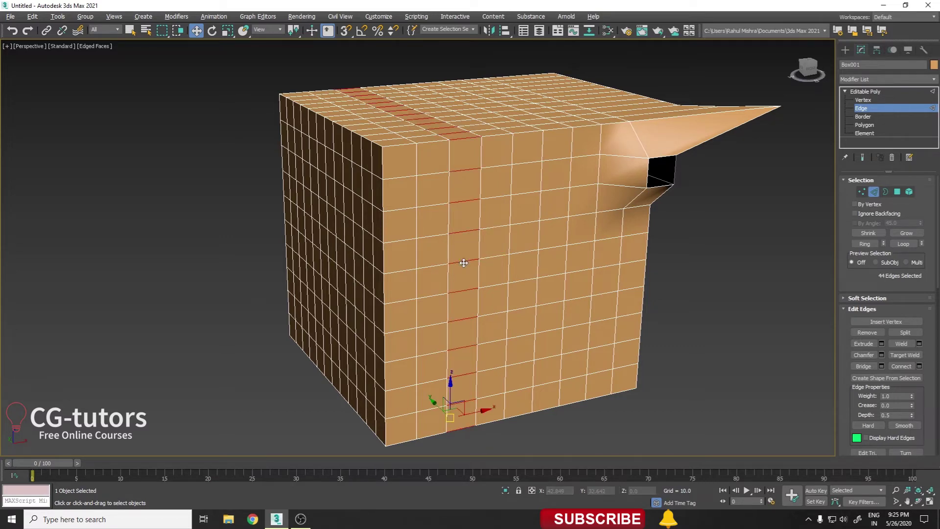
{"action": "middle_click_drag", "start_coordinate": [466, 274], "coordinate": [467, 251], "text": "alt"}
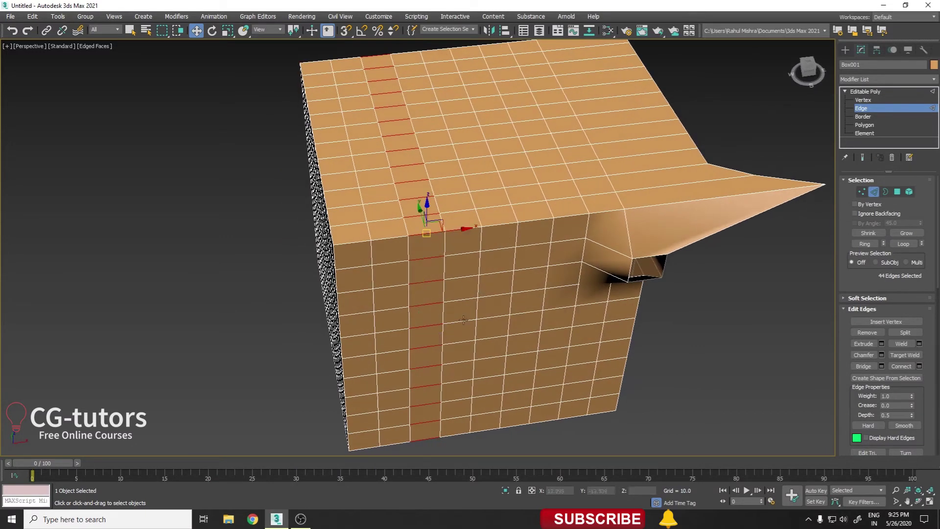
{"action": "middle_click_drag", "start_coordinate": [496, 289], "coordinate": [502, 265], "text": "alt"}
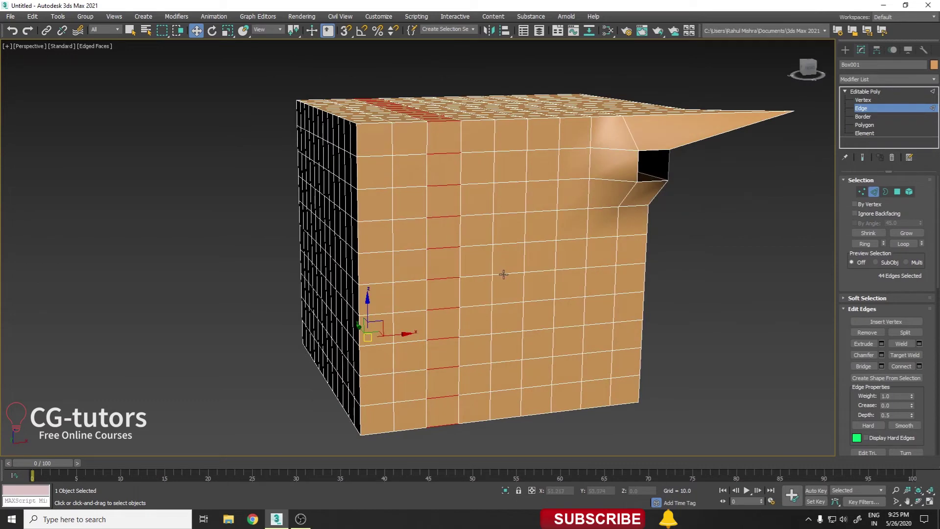
{"action": "left_click", "coordinate": [503, 274]}
{"action": "key", "text": "alt+l"}
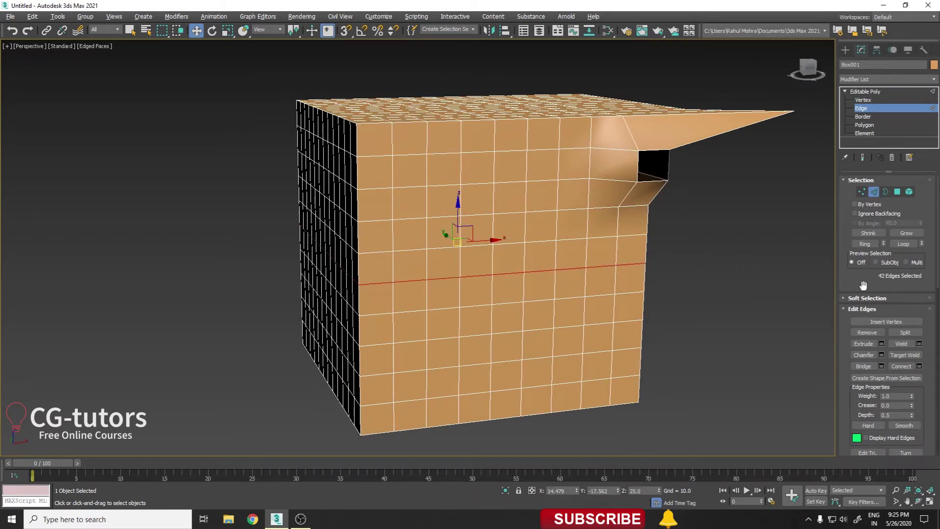
Expand the Soft Selection rollout.
{"action": "scroll", "coordinate": [863, 285], "scroll_direction": "down", "scroll_amount": 2}
{"action": "left_click", "coordinate": [844, 264]}
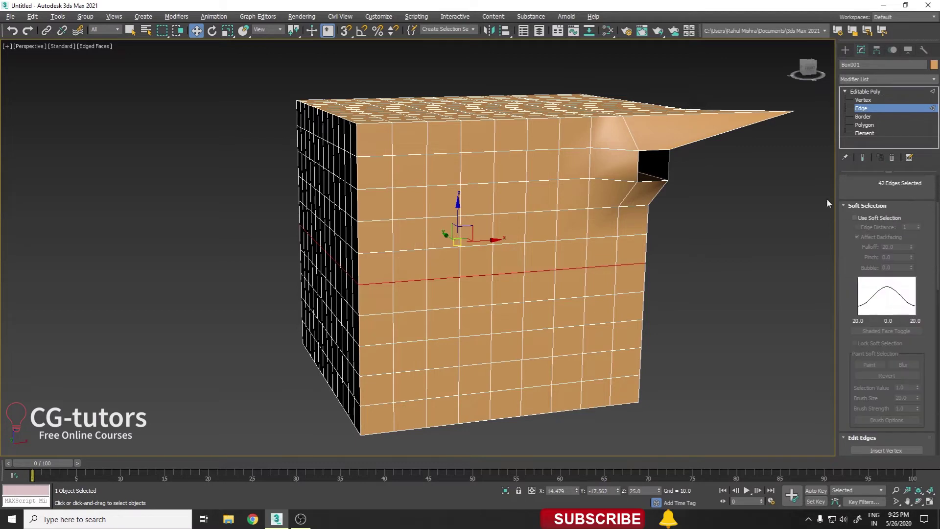
{"action": "left_click", "coordinate": [864, 100]}
Enable Use Soft Selection, bulge the front face from a centre vertex, then undo.
{"action": "left_click", "coordinate": [866, 218]}
{"action": "left_click", "coordinate": [522, 274]}
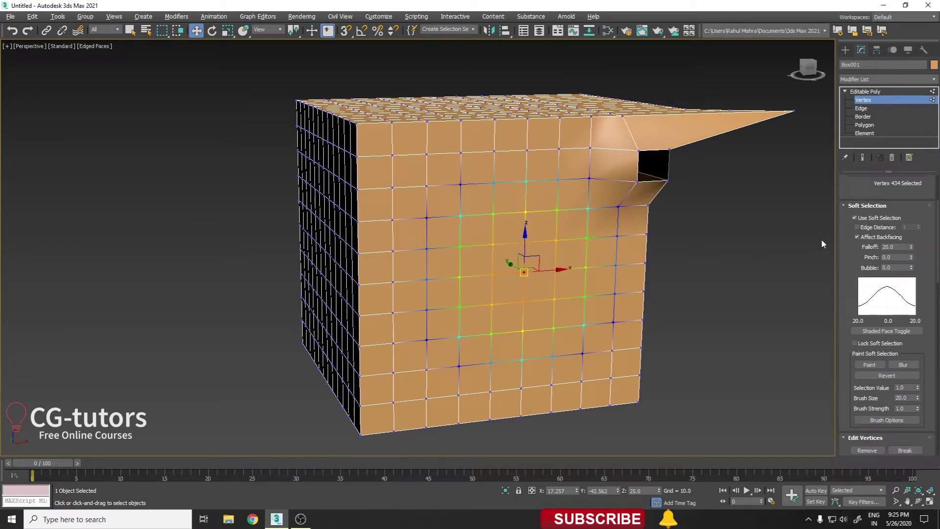
{"action": "middle_click_drag", "start_coordinate": [484, 291], "coordinate": [499, 307], "text": "alt"}
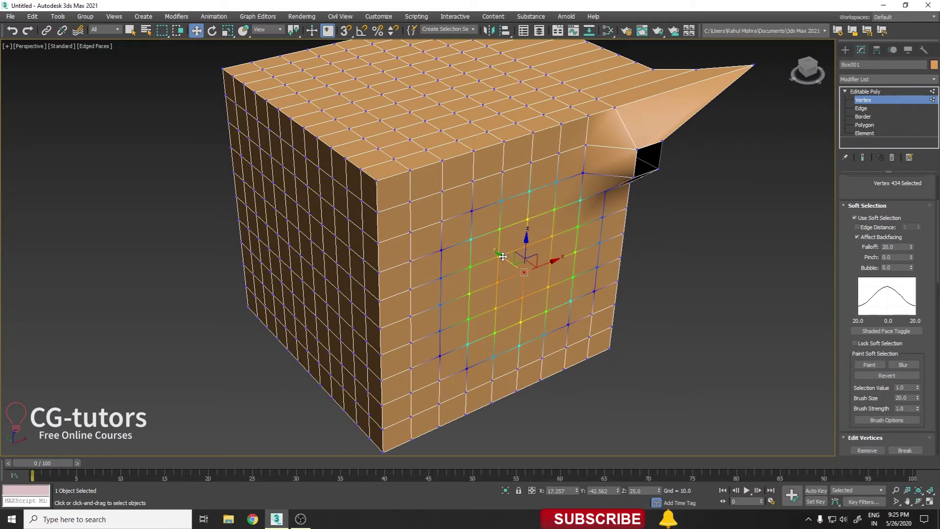
{"action": "left_click_drag", "start_coordinate": [503, 257], "coordinate": [556, 302]}
{"action": "mouse_move", "coordinate": [555, 302]}
{"action": "middle_mouse_down", "text": "alt"}
{"action": "mouse_move", "coordinate": [535, 213]}
{"action": "mouse_move", "coordinate": [556, 328]}
{"action": "middle_mouse_up", "text": "alt"}
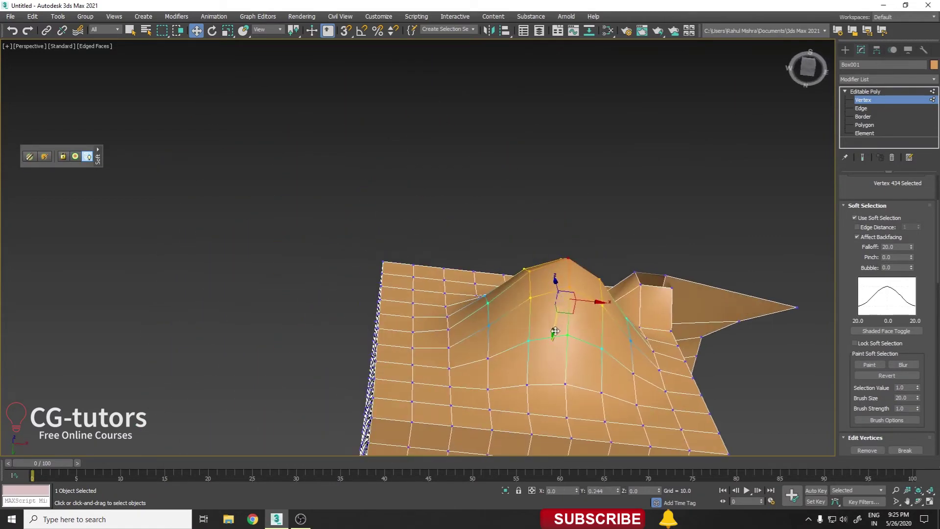
{"action": "left_click_drag", "start_coordinate": [556, 328], "coordinate": [571, 301]}
{"action": "key", "text": "ctrl+z"}
{"action": "mouse_move", "coordinate": [556, 343]}
{"action": "middle_mouse_down", "text": "alt"}
{"action": "mouse_move", "coordinate": [542, 386]}
{"action": "mouse_move", "coordinate": [539, 362]}
{"action": "mouse_move", "coordinate": [556, 346]}
{"action": "middle_mouse_up", "text": "alt"}
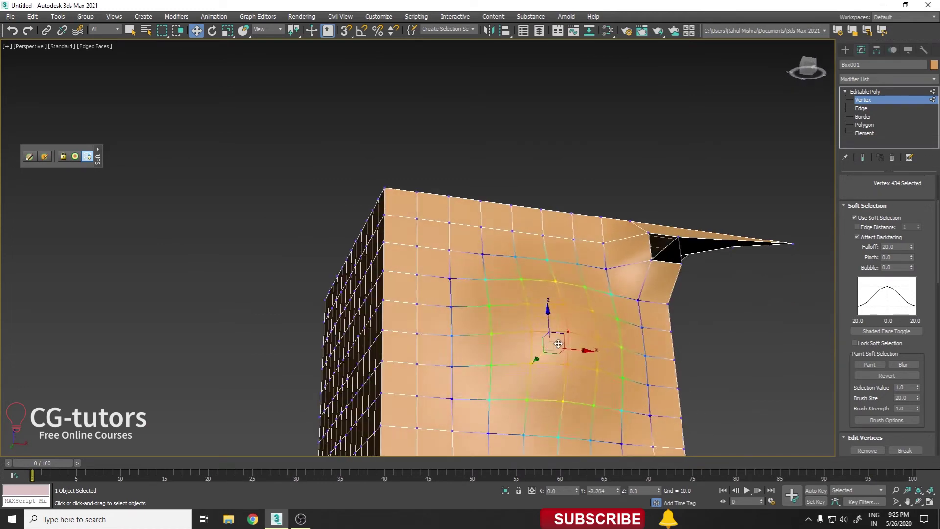
{"action": "left_click_drag", "start_coordinate": [557, 346], "coordinate": [554, 340]}
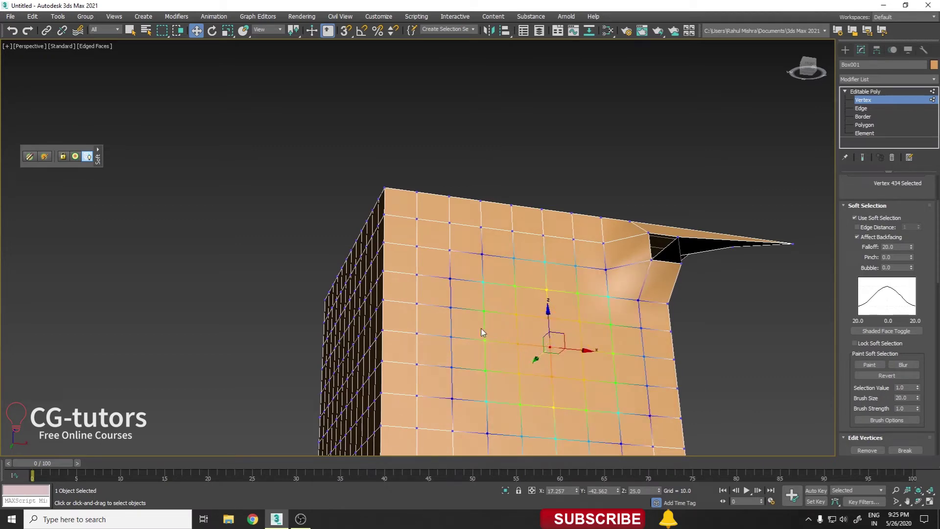
{"action": "middle_click_drag", "start_coordinate": [574, 330], "coordinate": [539, 262], "text": "alt"}
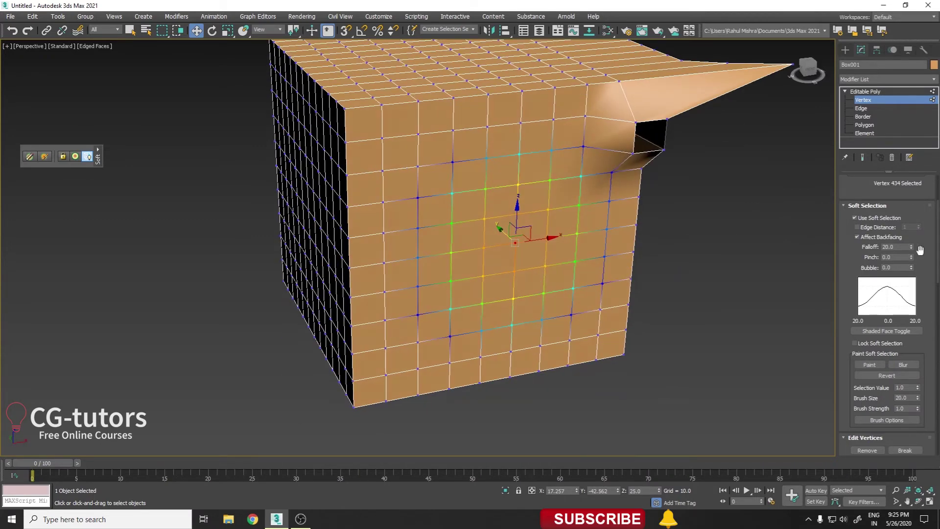
Set soft selection falloff to about 24 and push front-face vertices inward into a dent.
{"action": "left_click_drag", "start_coordinate": [911, 246], "coordinate": [916, 279]}
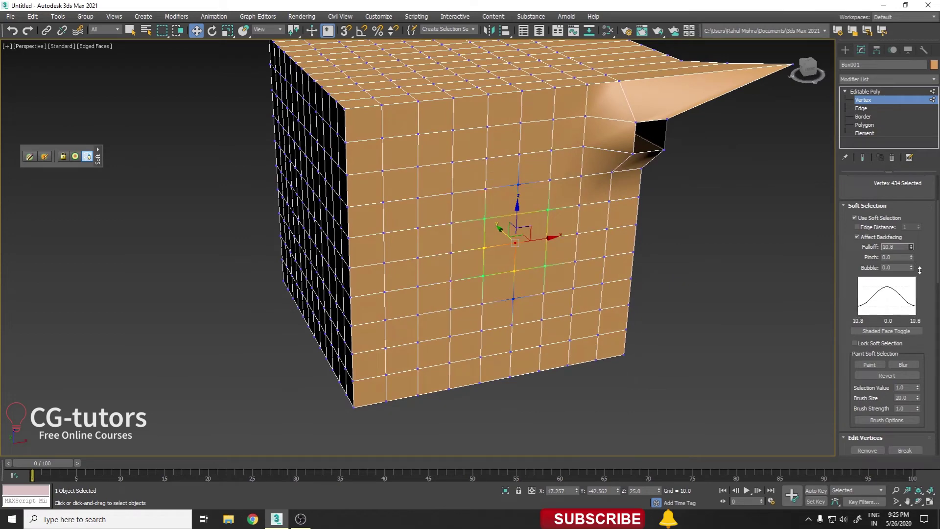
{"action": "middle_click_drag", "start_coordinate": [788, 257], "coordinate": [479, 230], "text": "alt"}
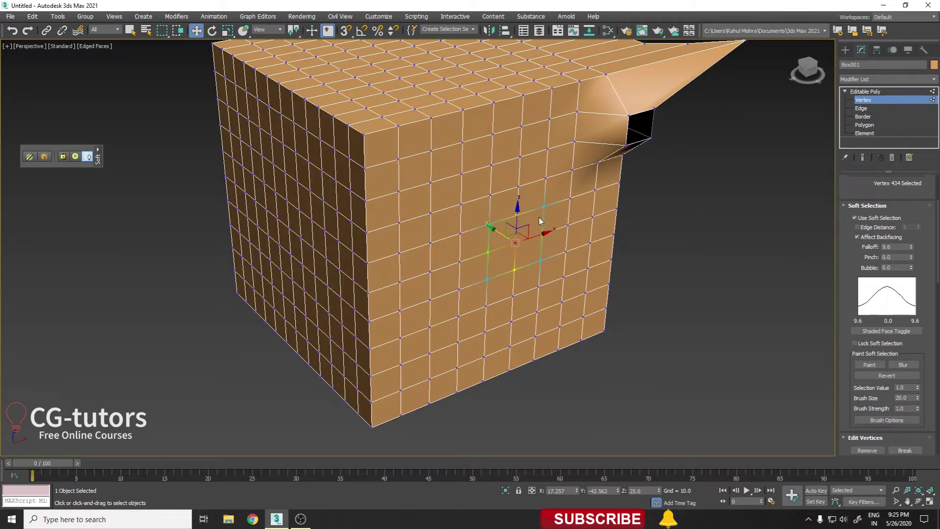
{"action": "mouse_move", "coordinate": [497, 232]}
{"action": "left_mouse_down"}
{"action": "mouse_move", "coordinate": [471, 208]}
{"action": "mouse_move", "coordinate": [556, 214]}
{"action": "left_mouse_up"}
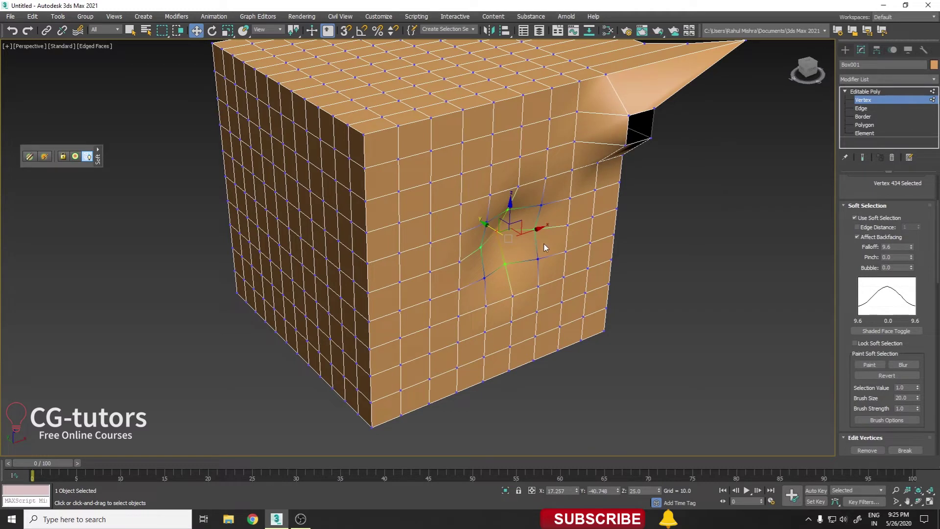
{"action": "key", "text": "ctrl+z"}
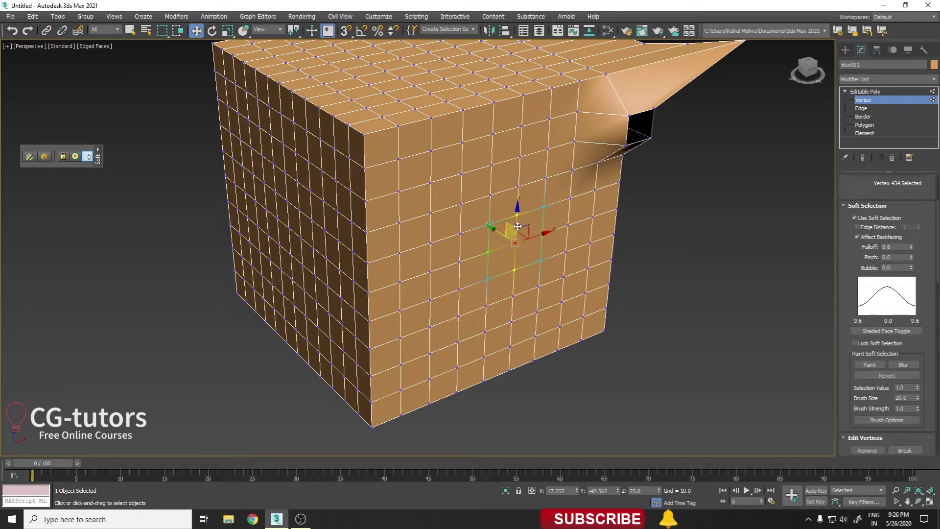
{"action": "left_click_drag", "start_coordinate": [911, 251], "coordinate": [917, 174]}
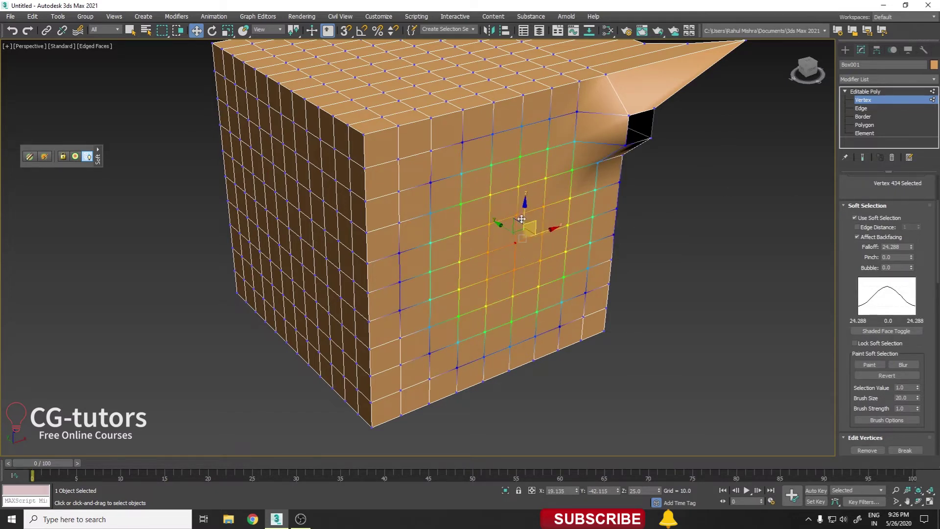
{"action": "mouse_move", "coordinate": [500, 224]}
{"action": "left_mouse_down"}
{"action": "mouse_move", "coordinate": [534, 242]}
{"action": "mouse_move", "coordinate": [552, 271]}
{"action": "left_mouse_up"}
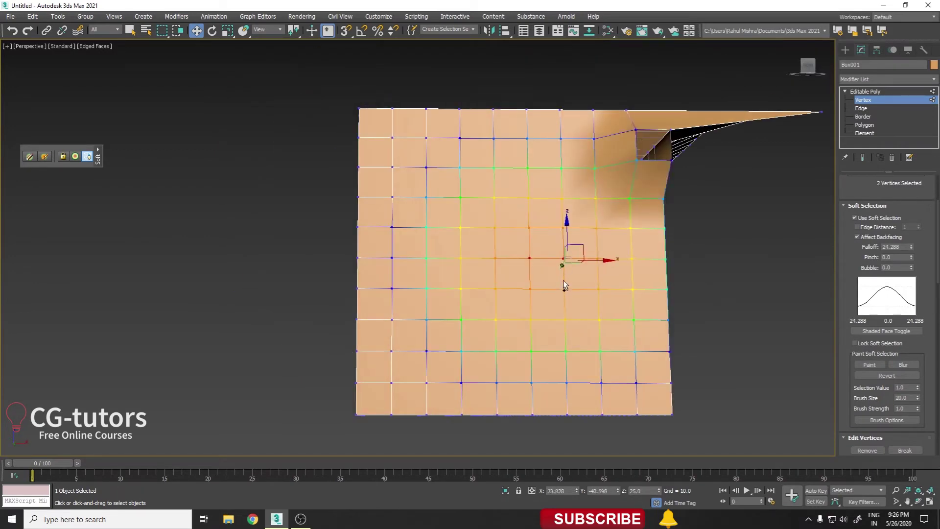
Ctrl-select nine front-face vertices and pull them outward with soft falloff.
{"action": "left_click", "coordinate": [565, 289], "text": "ctrl"}
{"action": "left_click", "coordinate": [530, 288], "text": "ctrl"}
{"action": "left_click", "coordinate": [496, 289], "text": "ctrl"}
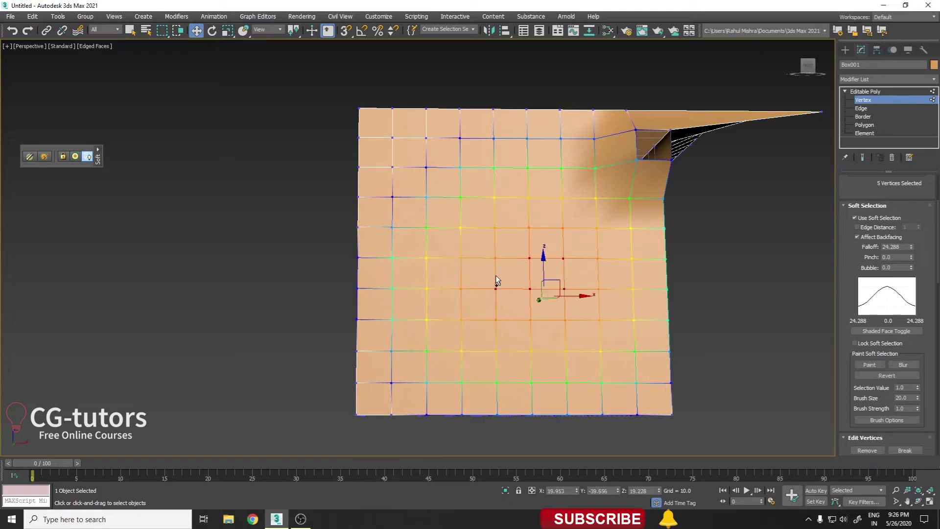
{"action": "left_click", "coordinate": [495, 259], "text": "ctrl"}
{"action": "left_click", "coordinate": [495, 227], "text": "ctrl"}
{"action": "left_click", "coordinate": [530, 227], "text": "ctrl"}
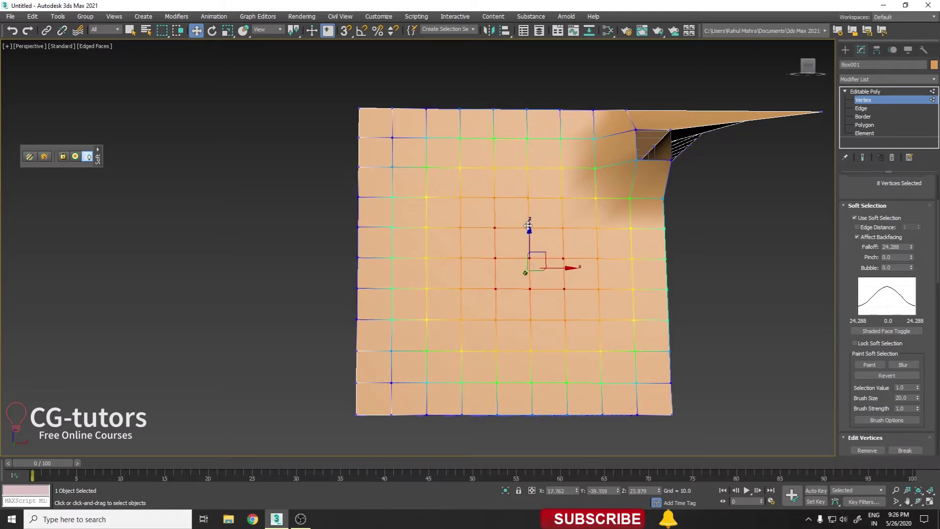
{"action": "left_click", "coordinate": [563, 227], "text": "ctrl"}
{"action": "middle_click_drag", "start_coordinate": [563, 228], "coordinate": [532, 254], "text": "alt"}
{"action": "mouse_move", "coordinate": [532, 255]}
{"action": "left_mouse_down"}
{"action": "mouse_move", "coordinate": [556, 276]}
{"action": "mouse_move", "coordinate": [615, 260]}
{"action": "left_mouse_up"}
Collapse the Soft Selection rollout and orbit to a more frontal view of the box.
{"action": "mouse_move", "coordinate": [549, 272]}
{"action": "middle_mouse_down", "text": "alt"}
{"action": "mouse_move", "coordinate": [515, 306]}
{"action": "mouse_move", "coordinate": [565, 271]}
{"action": "mouse_move", "coordinate": [636, 289]}
{"action": "mouse_move", "coordinate": [685, 269]}
{"action": "middle_mouse_up", "text": "alt"}
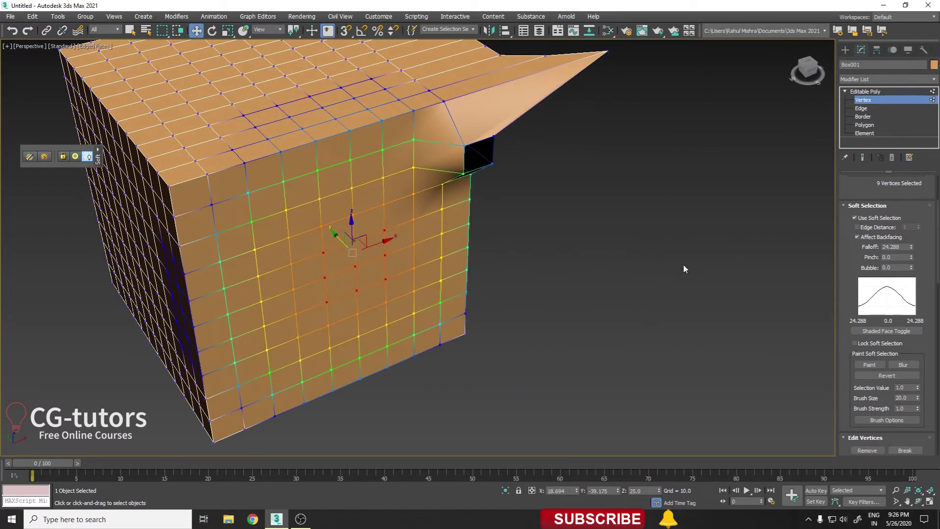
{"action": "left_click", "coordinate": [853, 205]}
{"action": "mouse_move", "coordinate": [371, 265]}
{"action": "middle_mouse_down", "text": "alt"}
{"action": "mouse_move", "coordinate": [459, 239]}
{"action": "mouse_move", "coordinate": [507, 239]}
{"action": "middle_mouse_up", "text": "alt"}
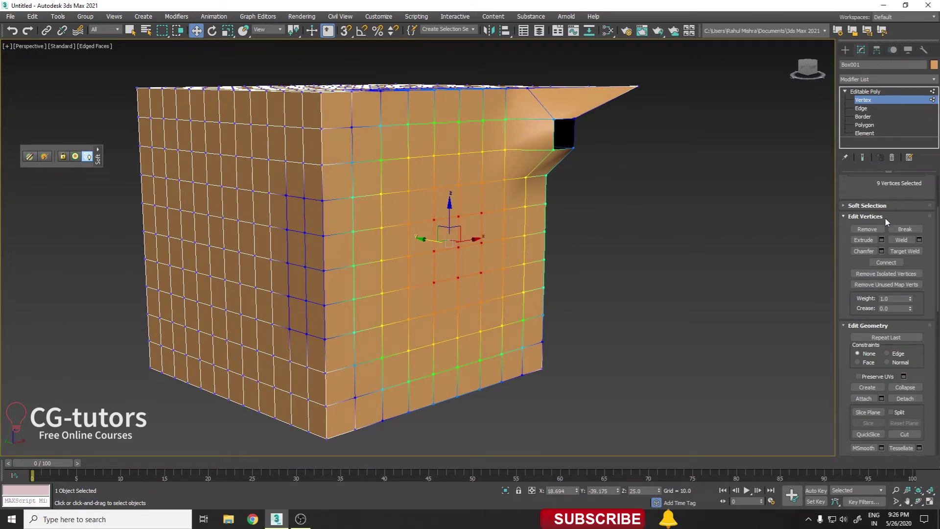
{"action": "middle_click_drag", "start_coordinate": [485, 171], "coordinate": [510, 166], "text": "alt"}
Turn off Use Soft Selection and clear the vertex selection.
{"action": "left_click", "coordinate": [807, 119]}
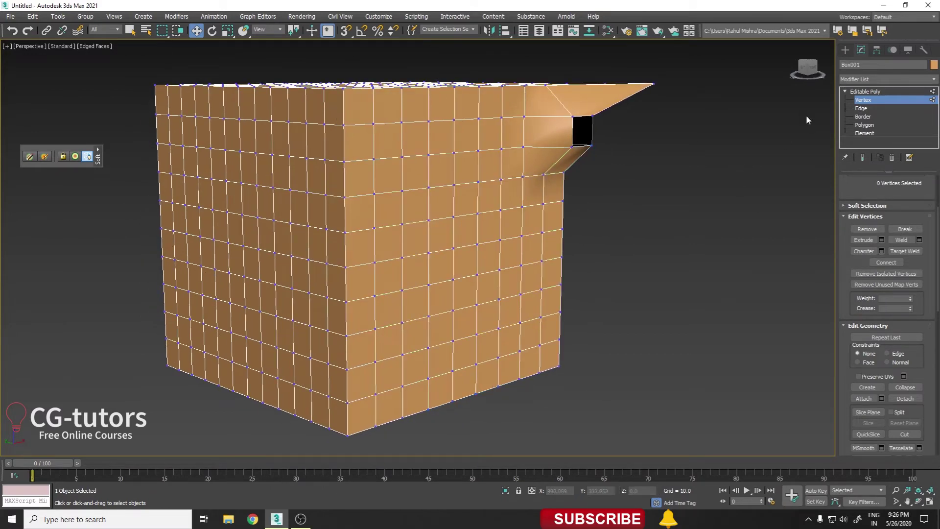
{"action": "left_click", "coordinate": [477, 213]}
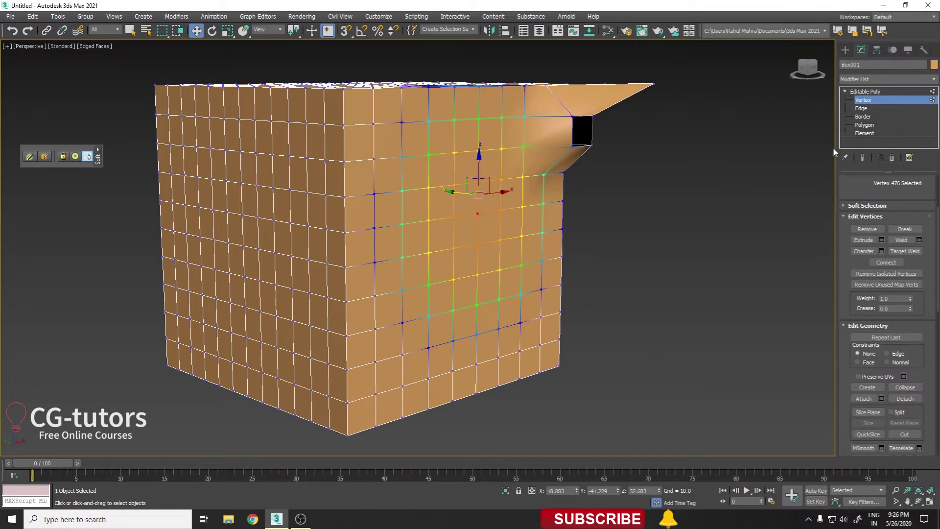
{"action": "left_click", "coordinate": [864, 206]}
{"action": "left_click", "coordinate": [856, 218]}
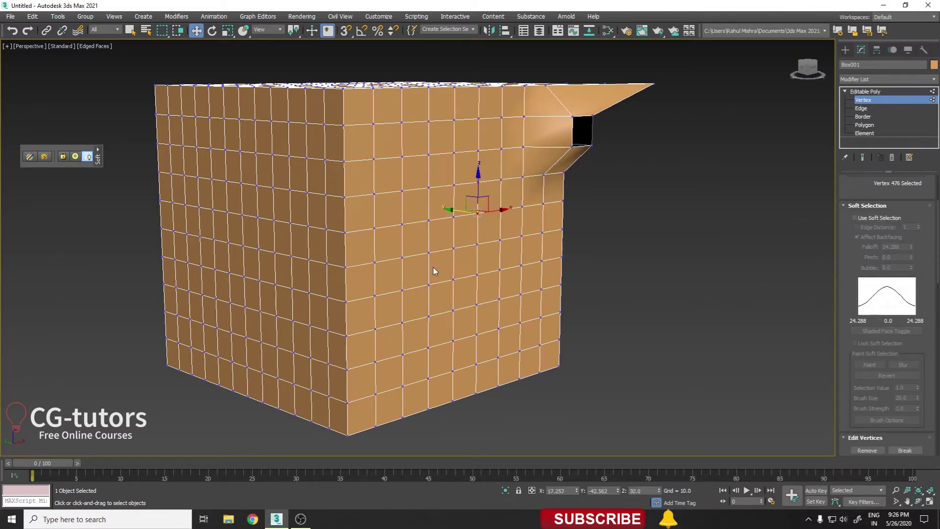
{"action": "middle_click_drag", "start_coordinate": [779, 308], "coordinate": [792, 312], "text": "alt"}
{"action": "left_click", "coordinate": [851, 208]}
{"action": "key", "text": "ctrl+d"}
{"action": "mouse_move", "coordinate": [525, 223]}
{"action": "middle_mouse_down", "text": "alt"}
{"action": "mouse_move", "coordinate": [502, 238]}
{"action": "mouse_move", "coordinate": [472, 234]}
{"action": "middle_mouse_up", "text": "alt"}
{"action": "scroll", "coordinate": [391, 213], "scroll_direction": "up", "scroll_amount": 2}
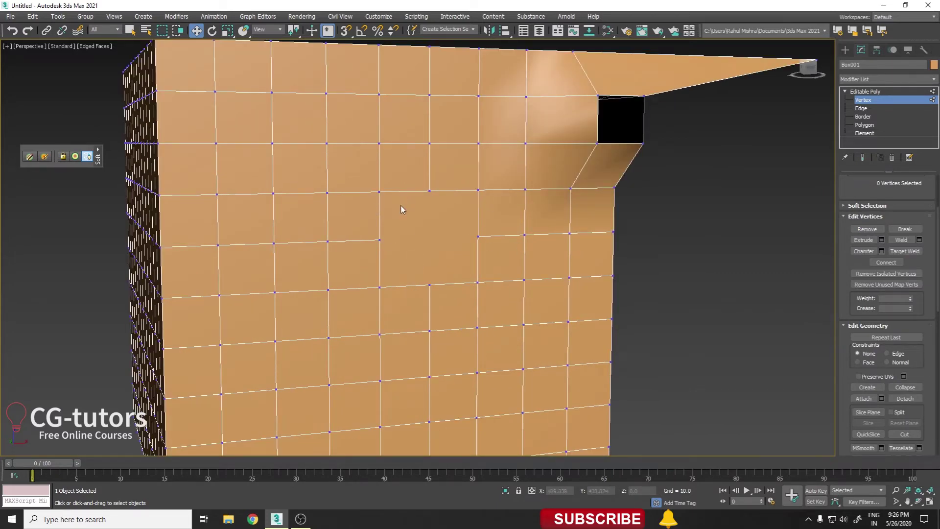
Compare Remove and Delete on the middle vertex of the front face.
{"action": "left_click", "coordinate": [478, 237]}
{"action": "left_click", "coordinate": [867, 229]}
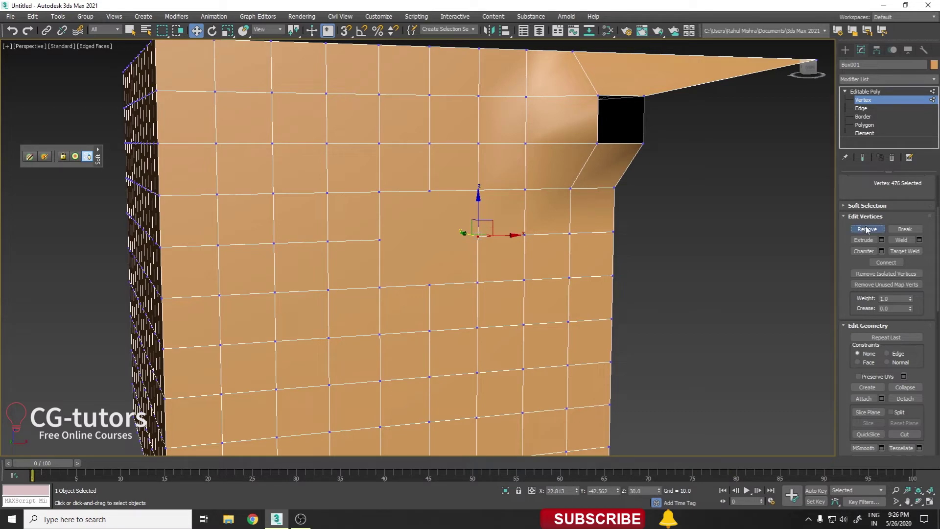
{"action": "key", "text": "ctrl+z"}
{"action": "key", "text": "ctrl+z"}
{"action": "key", "text": "ctrl+z"}
{"action": "key", "text": "Delete"}
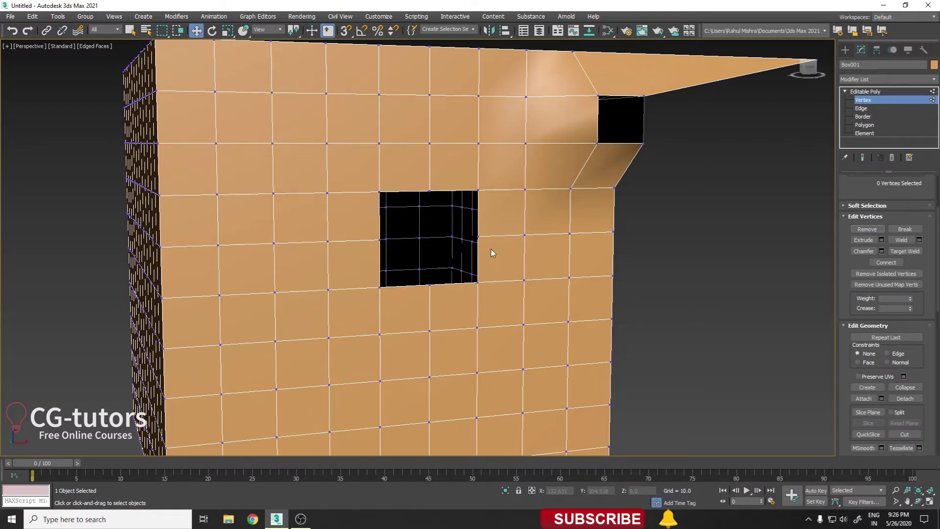
{"action": "key", "text": "ctrl+z"}
{"action": "key", "text": "Delete"}
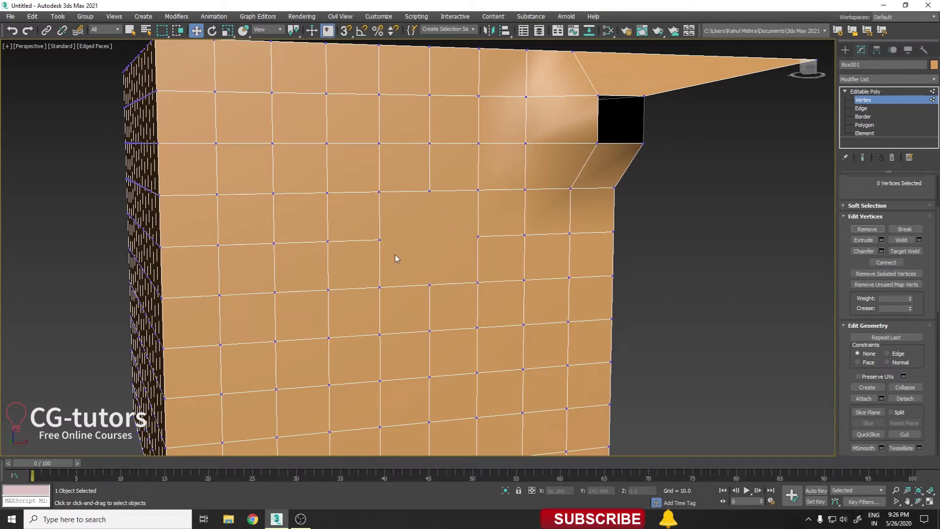
Remove the right-hand and middle vertices with Backspace so no hole remains.
{"action": "left_click", "coordinate": [526, 236]}
{"action": "key", "text": "BackSpace"}
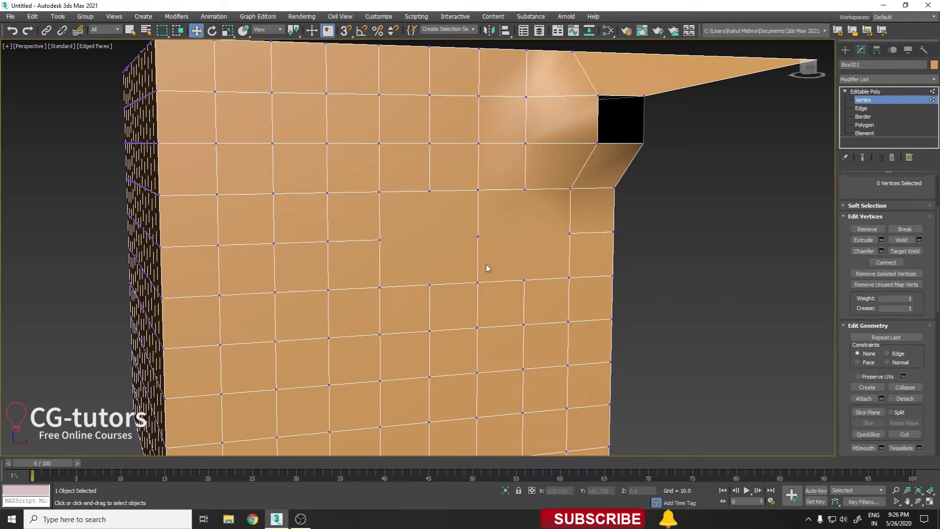
{"action": "left_click", "coordinate": [479, 237]}
{"action": "key", "text": "Delete"}
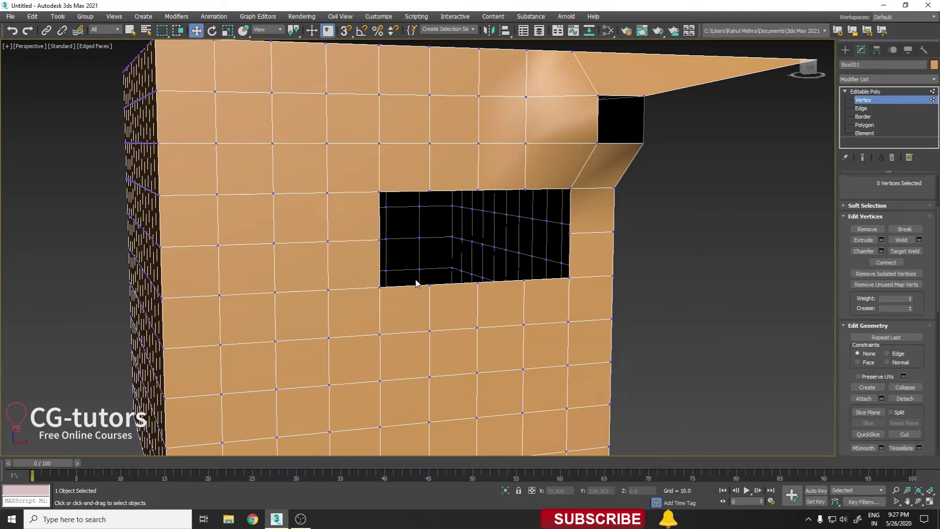
{"action": "key", "text": "ctrl+z"}
{"action": "key", "text": "BackSpace"}
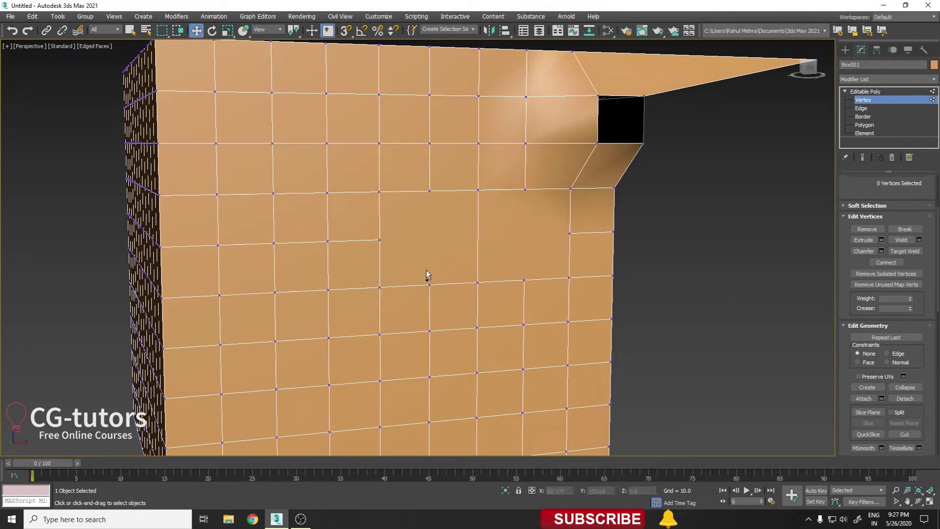
Remove the remaining three vertices down the column with Backspace.
{"action": "left_click", "coordinate": [429, 284]}
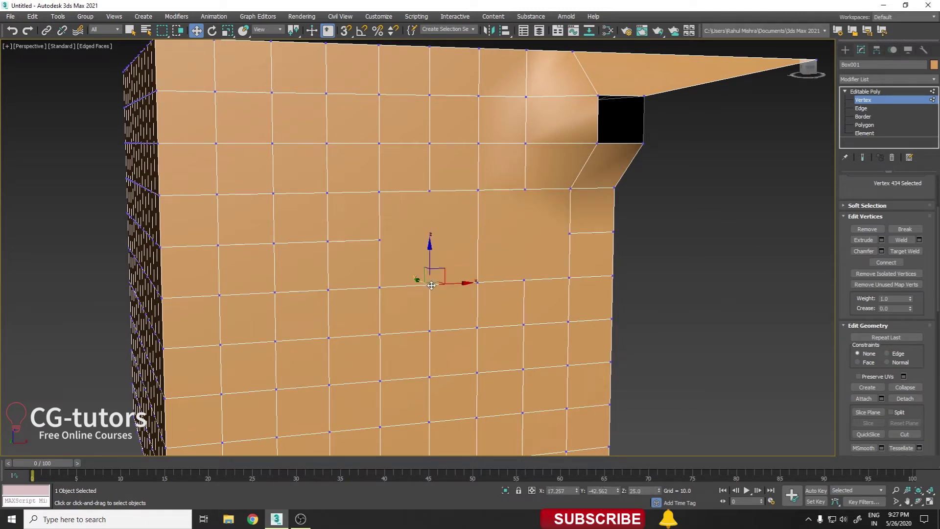
{"action": "key", "text": "BackSpace"}
{"action": "left_click", "coordinate": [430, 331]}
{"action": "key", "text": "BackSpace"}
{"action": "left_click", "coordinate": [430, 376]}
{"action": "key", "text": "BackSpace"}
{"action": "mouse_move", "coordinate": [431, 375]}
{"action": "middle_mouse_down", "text": "alt"}
{"action": "mouse_move", "coordinate": [487, 319]}
{"action": "mouse_move", "coordinate": [499, 287]}
{"action": "middle_mouse_up", "text": "alt"}
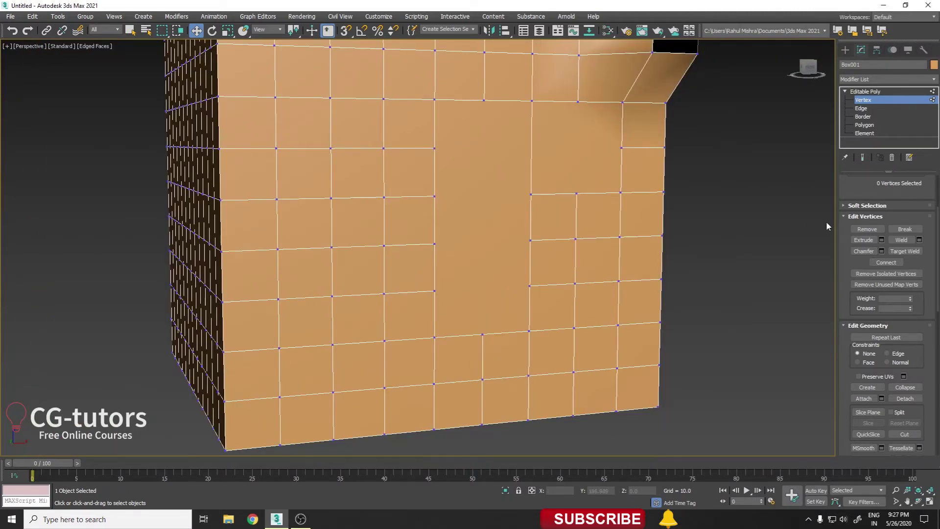
Select an edge on the box's left side and nudge it upward.
{"action": "mouse_move", "coordinate": [645, 230]}
{"action": "middle_mouse_down", "text": "alt"}
{"action": "mouse_move", "coordinate": [357, 235]}
{"action": "mouse_move", "coordinate": [370, 237]}
{"action": "middle_mouse_up", "text": "alt"}
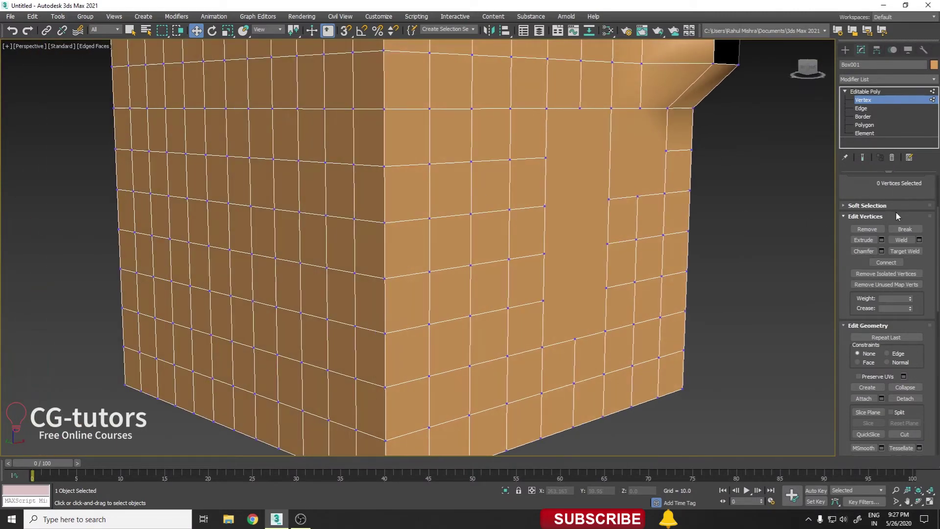
{"action": "mouse_move", "coordinate": [539, 294]}
{"action": "middle_mouse_down", "text": "alt"}
{"action": "mouse_move", "coordinate": [488, 308]}
{"action": "mouse_move", "coordinate": [420, 301]}
{"action": "middle_mouse_up", "text": "alt"}
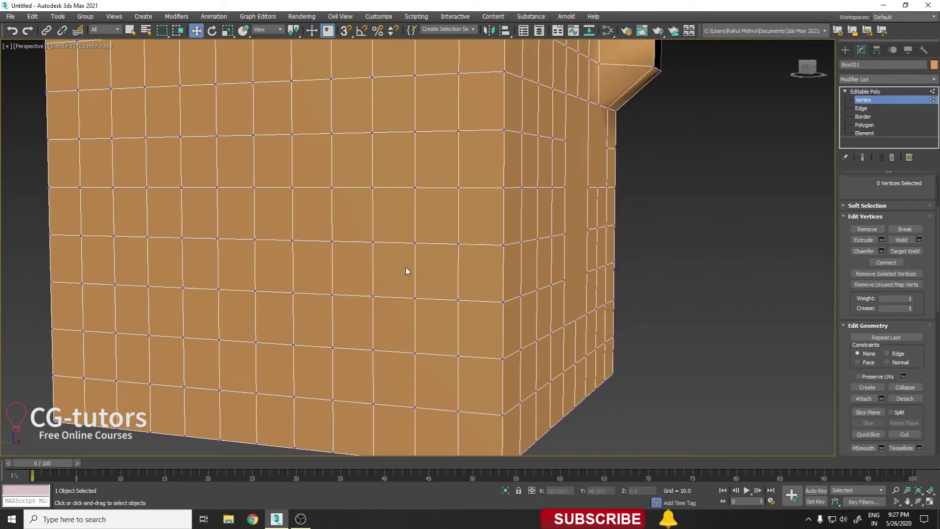
{"action": "left_click", "coordinate": [861, 108]}
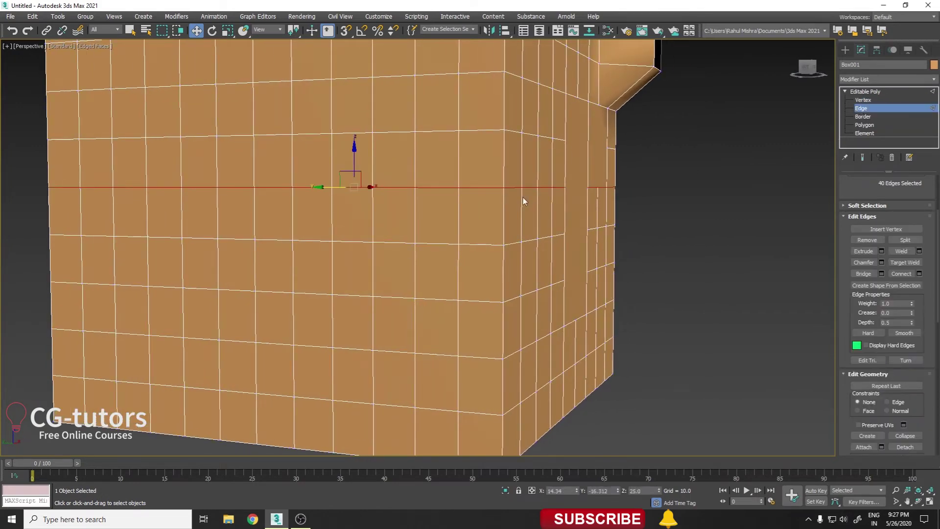
{"action": "left_click", "coordinate": [395, 243]}
{"action": "mouse_move", "coordinate": [391, 218]}
{"action": "left_mouse_down"}
{"action": "mouse_move", "coordinate": [392, 206]}
{"action": "mouse_move", "coordinate": [390, 218]}
{"action": "left_mouse_up"}
{"action": "mouse_move", "coordinate": [563, 264]}
{"action": "middle_mouse_down", "text": "alt"}
{"action": "mouse_move", "coordinate": [564, 288]}
{"action": "mouse_move", "coordinate": [609, 294]}
{"action": "mouse_move", "coordinate": [735, 274]}
{"action": "middle_mouse_up", "text": "alt"}
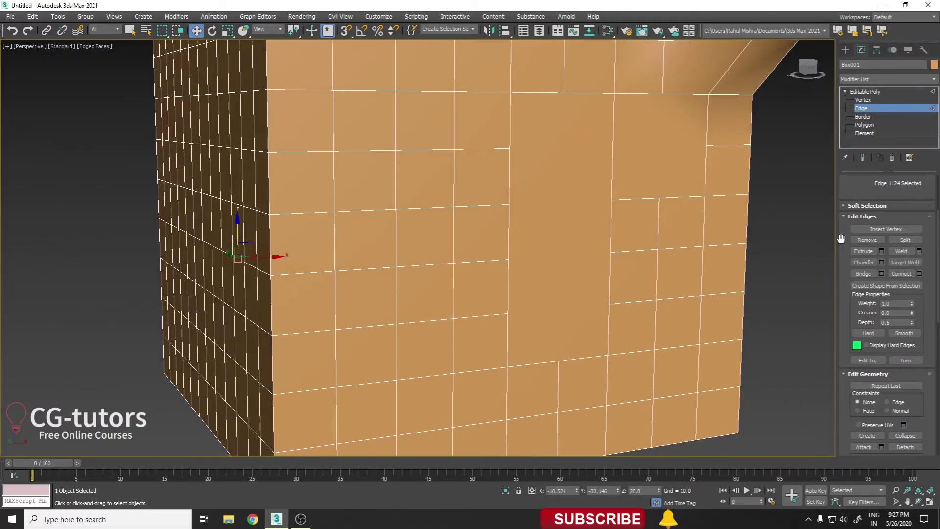
Break the merged area's corner vertex and pull one piece upward to test it.
{"action": "left_click", "coordinate": [863, 101]}
{"action": "left_click", "coordinate": [454, 205]}
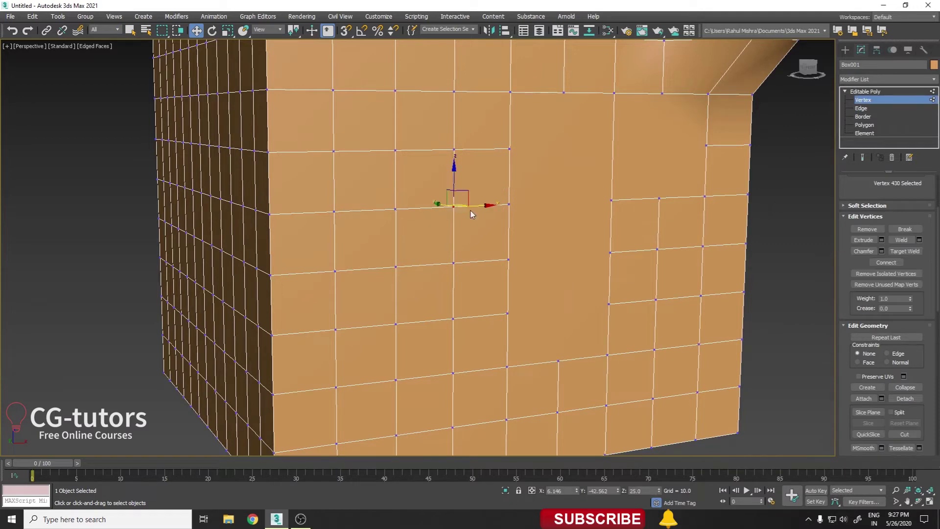
{"action": "left_click", "coordinate": [915, 233]}
{"action": "scroll", "coordinate": [454, 205], "scroll_direction": "up", "scroll_amount": 3}
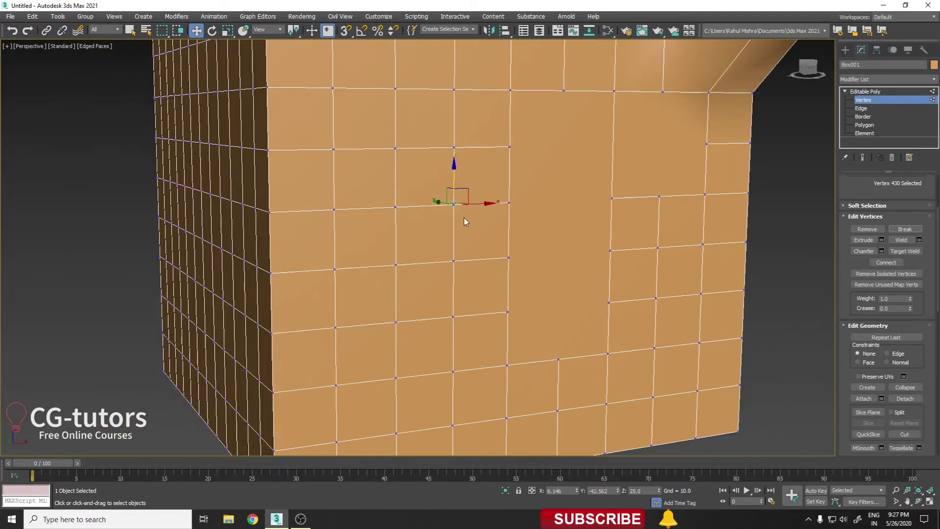
{"action": "scroll", "coordinate": [454, 204], "scroll_direction": "down", "scroll_amount": 5}
{"action": "left_click", "coordinate": [460, 207]}
{"action": "scroll", "coordinate": [460, 207], "scroll_direction": "up", "scroll_amount": 3}
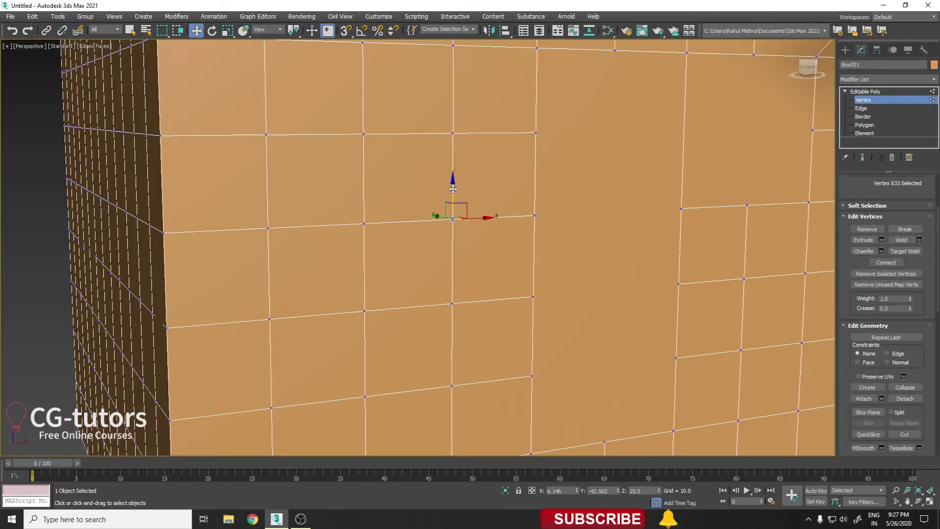
{"action": "mouse_move", "coordinate": [452, 215]}
{"action": "left_mouse_down"}
{"action": "mouse_move", "coordinate": [452, 193]}
{"action": "mouse_move", "coordinate": [420, 220]}
{"action": "mouse_move", "coordinate": [452, 251]}
{"action": "left_mouse_up"}
Move another broken corner vertex left, then undo the moves to close the gap.
{"action": "left_click", "coordinate": [452, 219]}
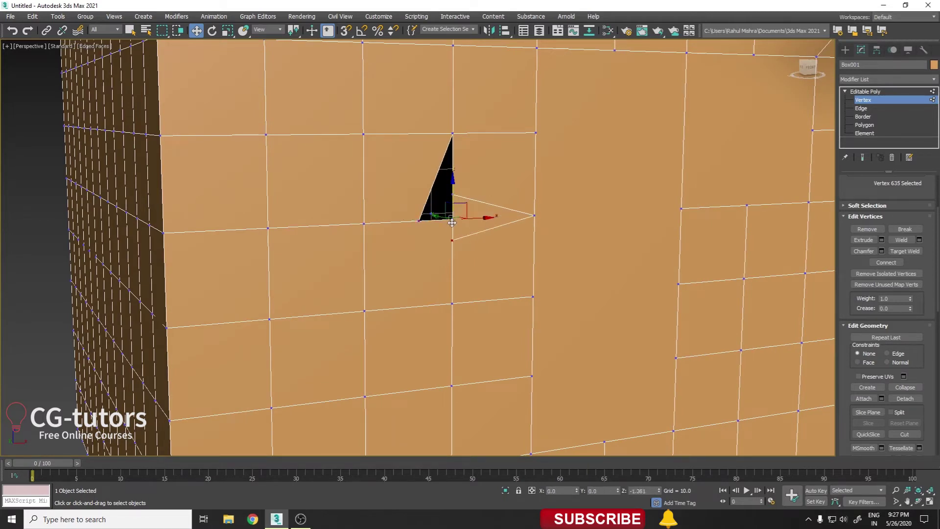
{"action": "left_click", "coordinate": [453, 220]}
{"action": "left_click_drag", "start_coordinate": [453, 223], "coordinate": [438, 223]}
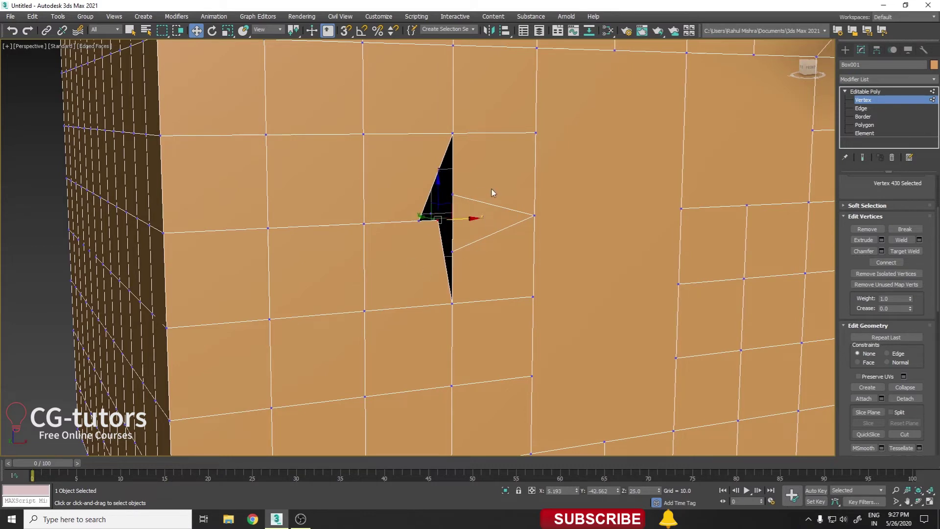
{"action": "key", "text": "ctrl+z"}
{"action": "key", "text": "ctrl+z"}
{"action": "key", "text": "ctrl+z"}
{"action": "key", "text": "ctrl+z"}
{"action": "key", "text": "ctrl+z"}
{"action": "key", "text": "ctrl+z"}
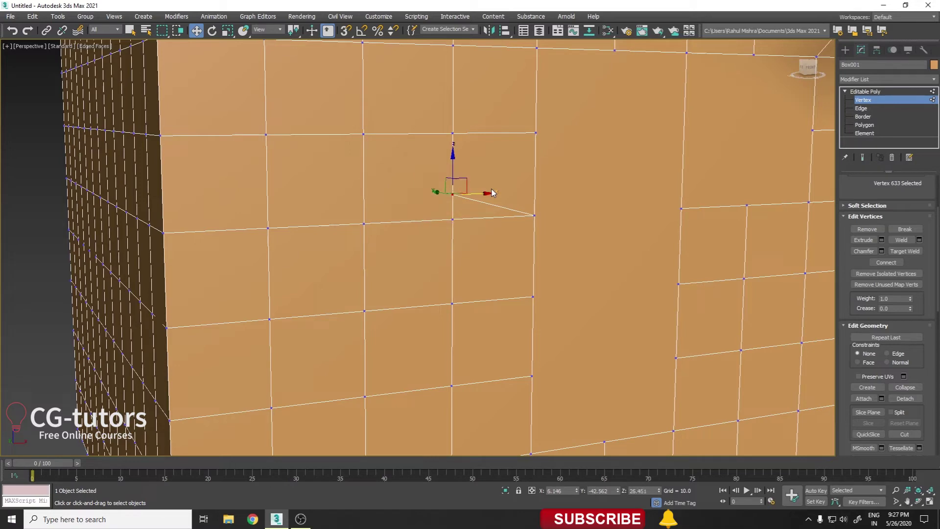
{"action": "key", "text": "ctrl+z"}
{"action": "scroll", "coordinate": [384, 201], "scroll_direction": "down", "scroll_amount": 2}
{"action": "scroll", "coordinate": [399, 251], "scroll_direction": "down", "scroll_amount": 2}
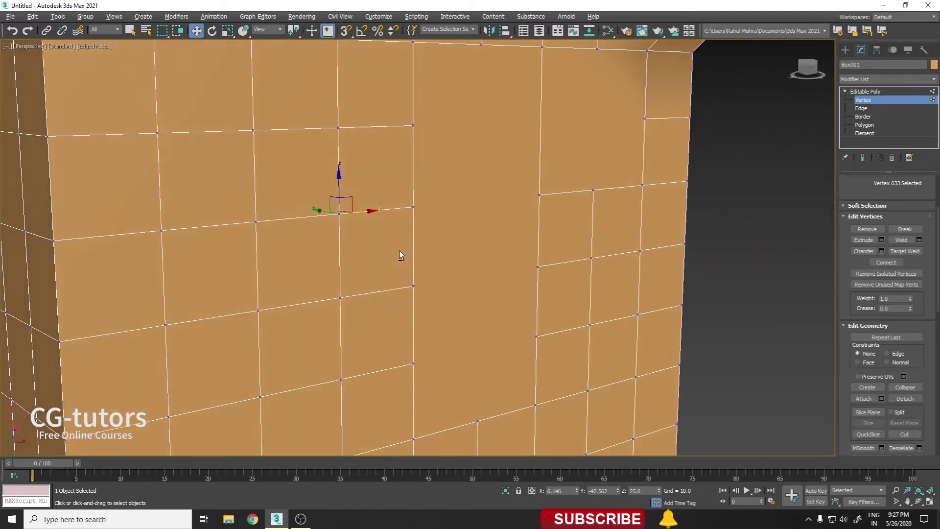
{"action": "scroll", "coordinate": [399, 251], "scroll_direction": "down", "scroll_amount": 3}
Clear the vertex selection and select a front face in Polygon mode.
{"action": "left_click", "coordinate": [564, 287]}
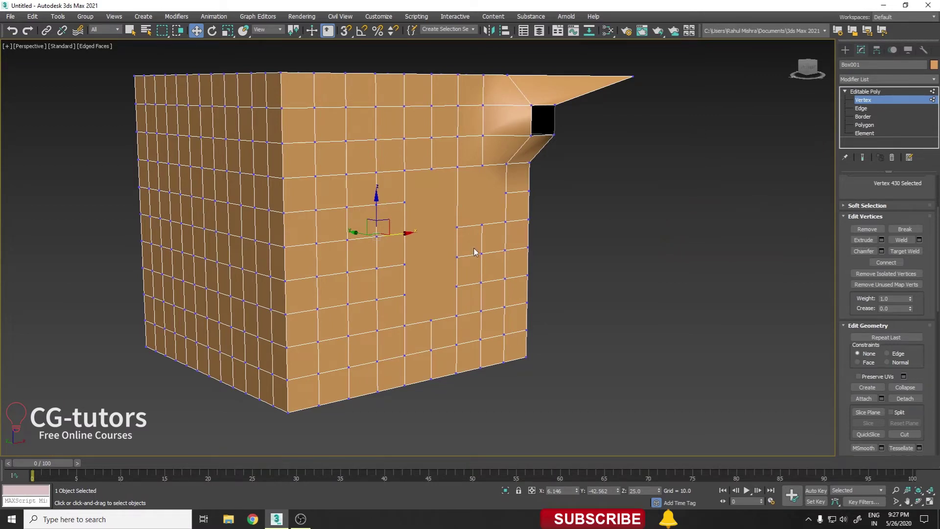
{"action": "middle_click_drag", "start_coordinate": [475, 252], "coordinate": [526, 238]}
{"action": "left_click", "coordinate": [865, 125]}
{"action": "left_click", "coordinate": [449, 234]}
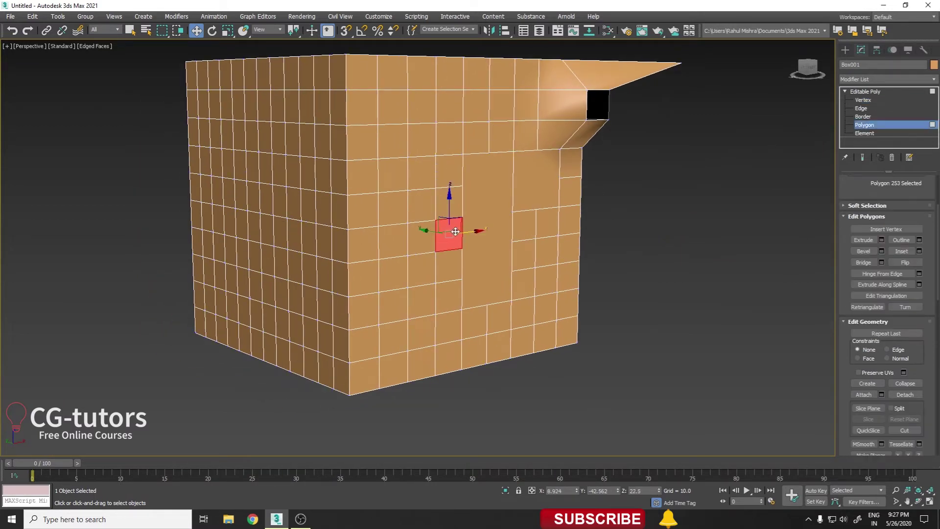
Preview extruding the face below, try the extrusion types, then cancel.
{"action": "left_click", "coordinate": [448, 265]}
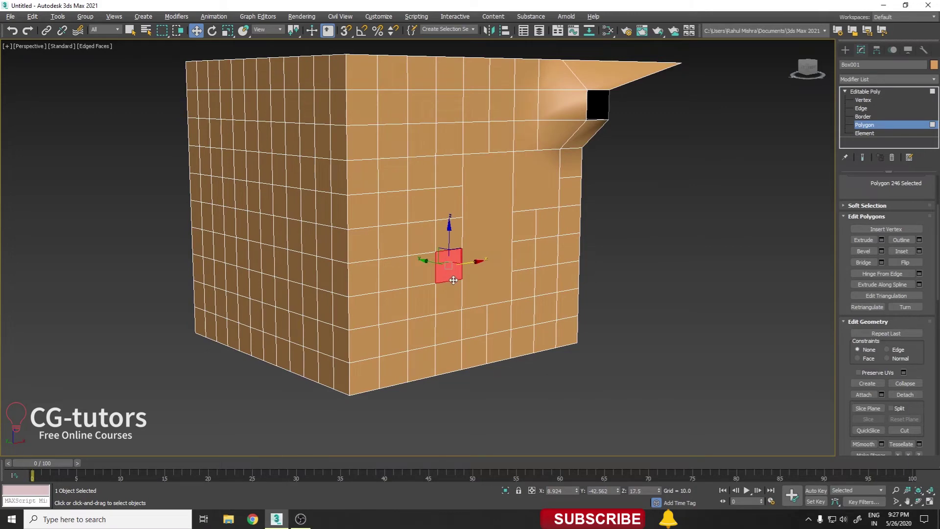
{"action": "scroll", "coordinate": [453, 279], "scroll_direction": "up", "scroll_amount": 5}
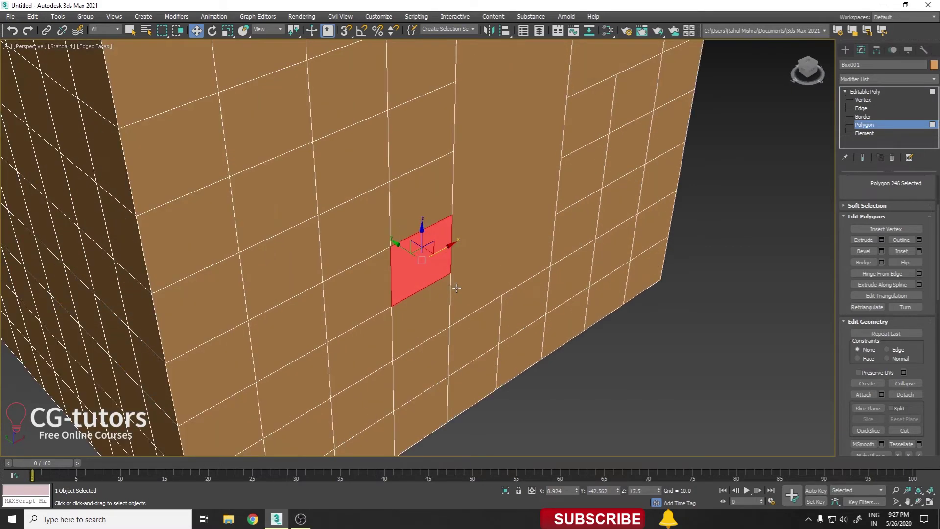
{"action": "left_click", "coordinate": [882, 240]}
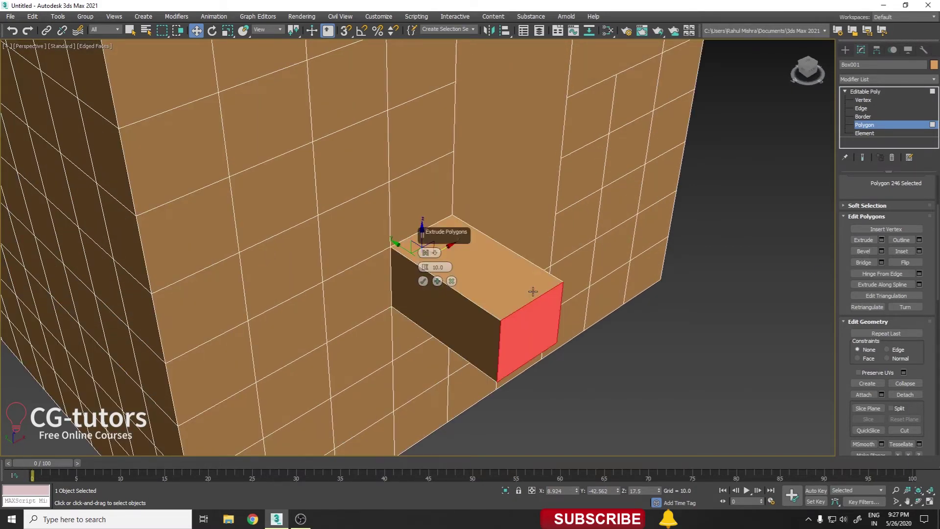
{"action": "middle_click_drag", "start_coordinate": [537, 294], "coordinate": [372, 194], "text": "alt"}
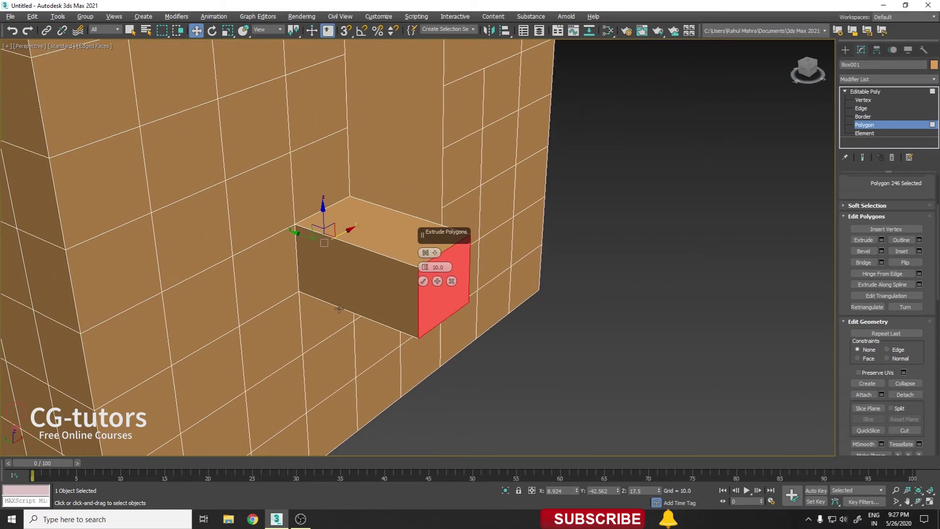
{"action": "middle_click_drag", "start_coordinate": [339, 310], "coordinate": [414, 286], "text": "alt"}
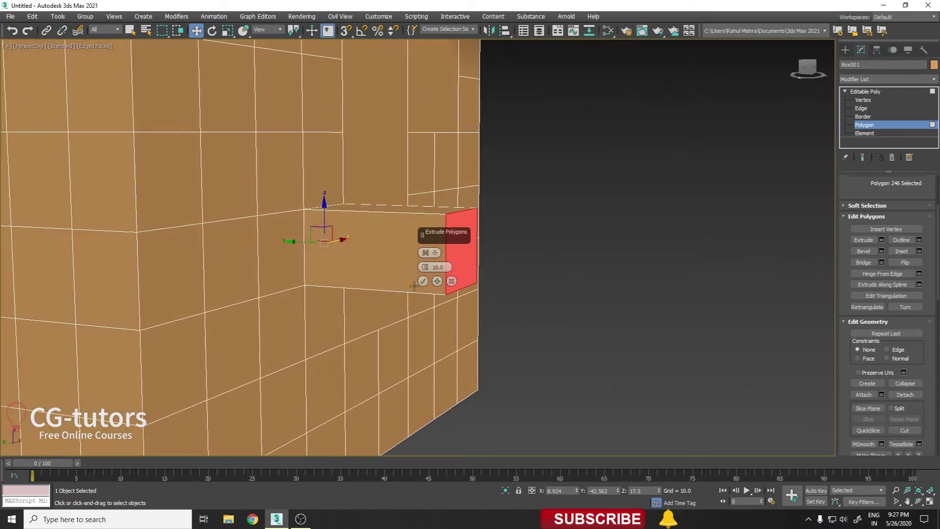
{"action": "left_click", "coordinate": [428, 254]}
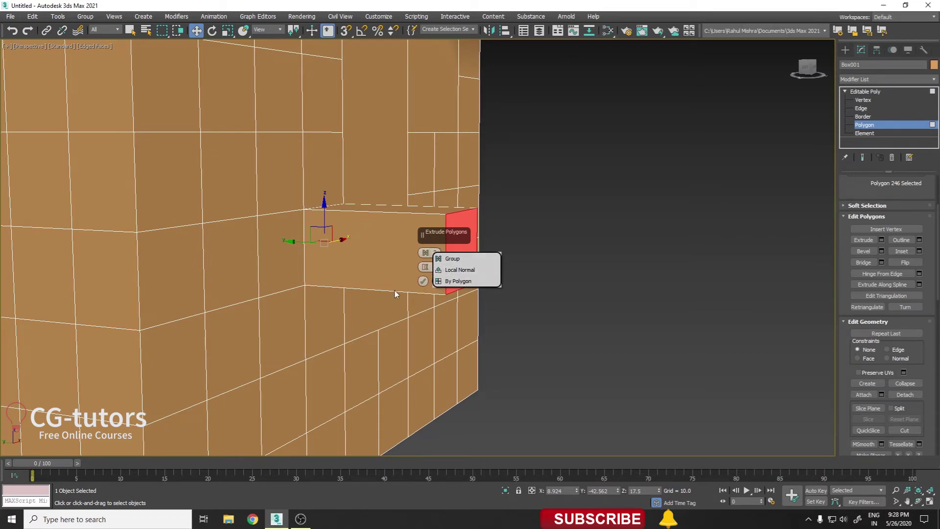
{"action": "left_click", "coordinate": [423, 281]}
{"action": "middle_click_drag", "start_coordinate": [423, 281], "coordinate": [441, 291], "text": "alt"}
{"action": "scroll", "coordinate": [425, 250], "scroll_direction": "down", "scroll_amount": 3}
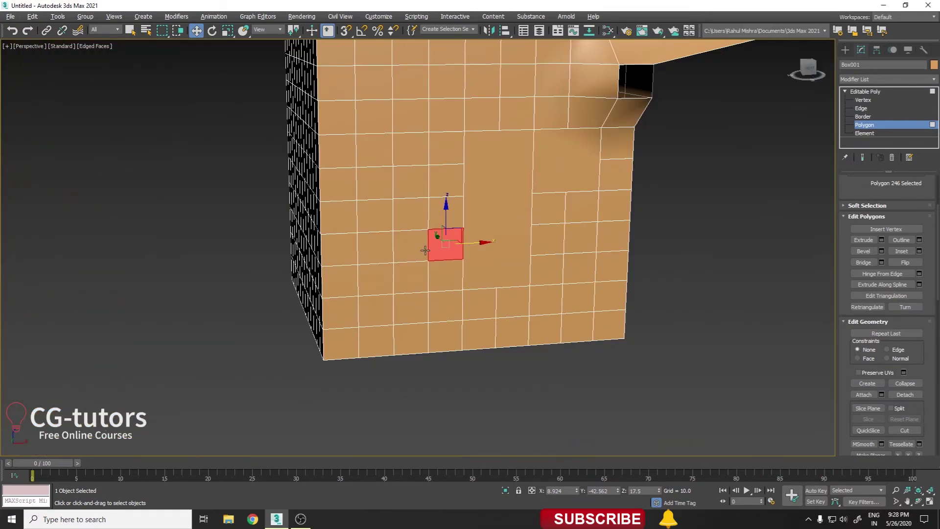
Select three neighbouring faces near the top of the front face.
{"action": "middle_click_drag", "start_coordinate": [426, 251], "coordinate": [386, 315]}
{"action": "left_click", "coordinate": [365, 217]}
{"action": "left_click", "coordinate": [390, 217], "text": "ctrl"}
{"action": "left_click", "coordinate": [392, 251], "text": "ctrl"}
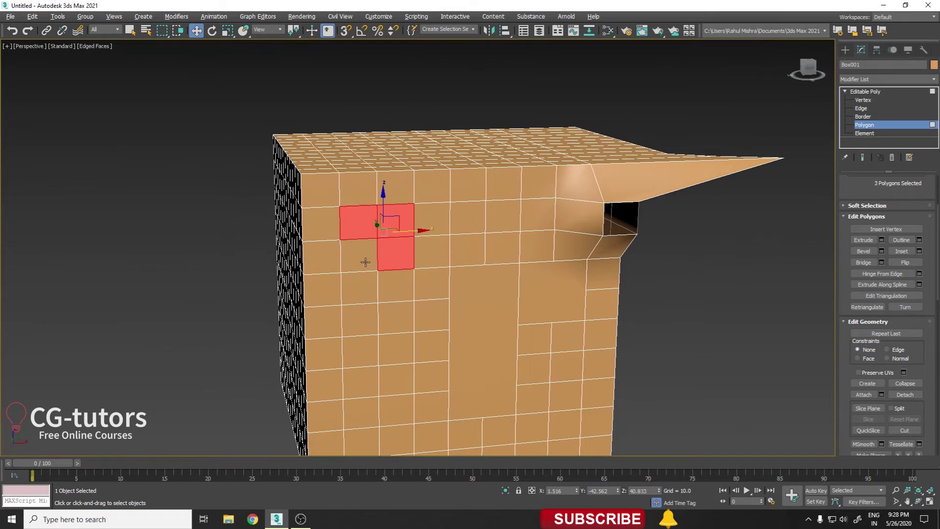
Add a fourth face for a 2×2 block and preview its extrusion with Local Normal and Group types.
{"action": "left_click", "coordinate": [366, 262], "text": "ctrl"}
{"action": "scroll", "coordinate": [365, 262], "scroll_direction": "up", "scroll_amount": 5}
{"action": "scroll", "coordinate": [575, 224], "scroll_direction": "down", "scroll_amount": 2}
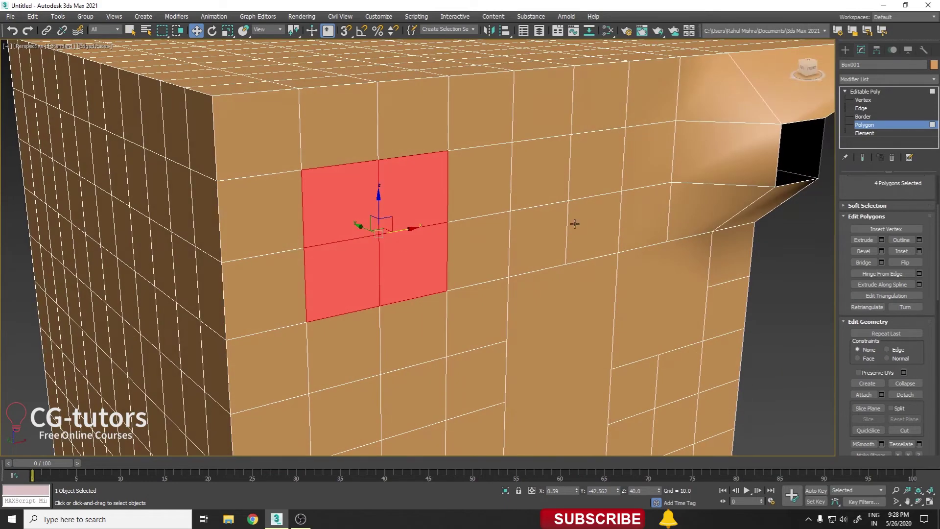
{"action": "left_click", "coordinate": [882, 240]}
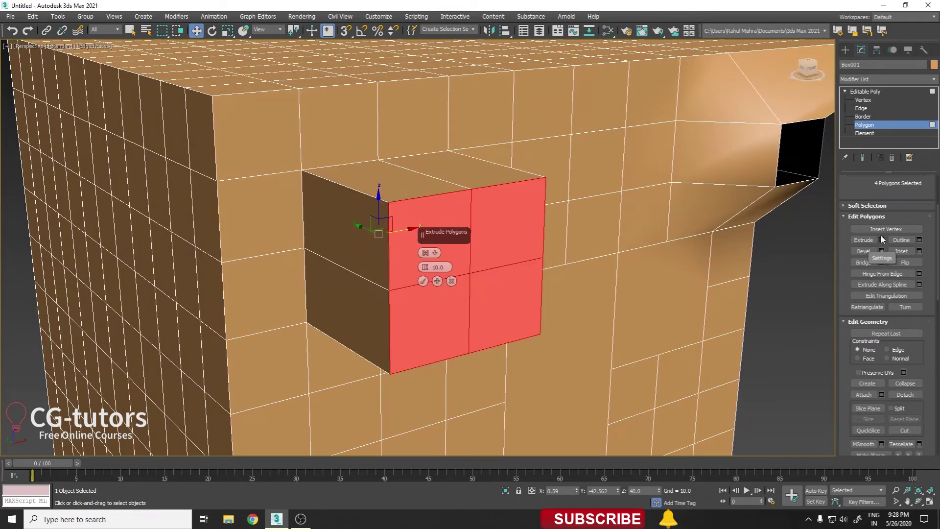
{"action": "left_click", "coordinate": [427, 253]}
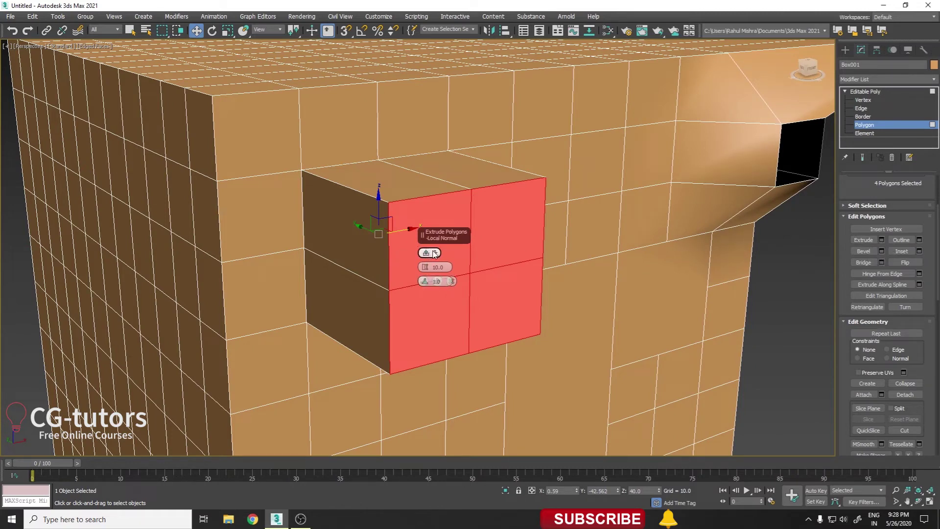
{"action": "left_click", "coordinate": [452, 254]}
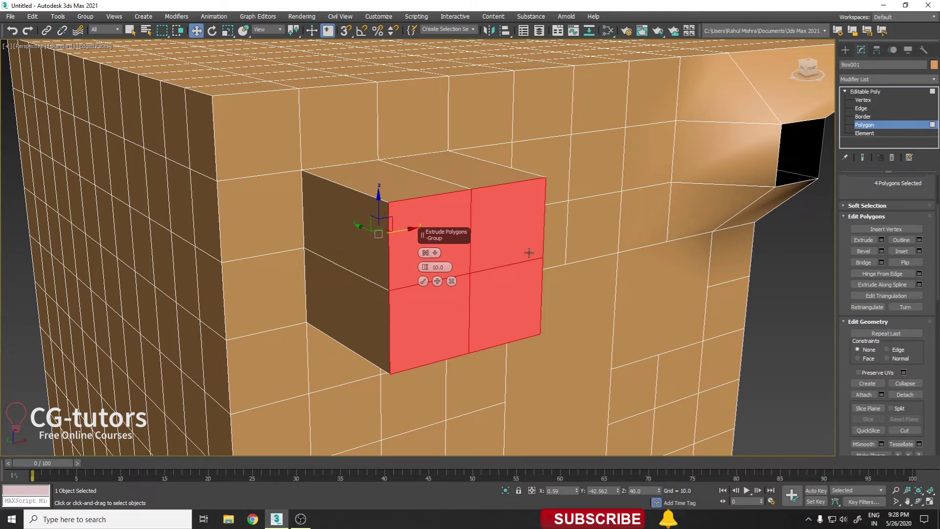
{"action": "left_click", "coordinate": [443, 257]}
{"action": "left_click", "coordinate": [455, 268]}
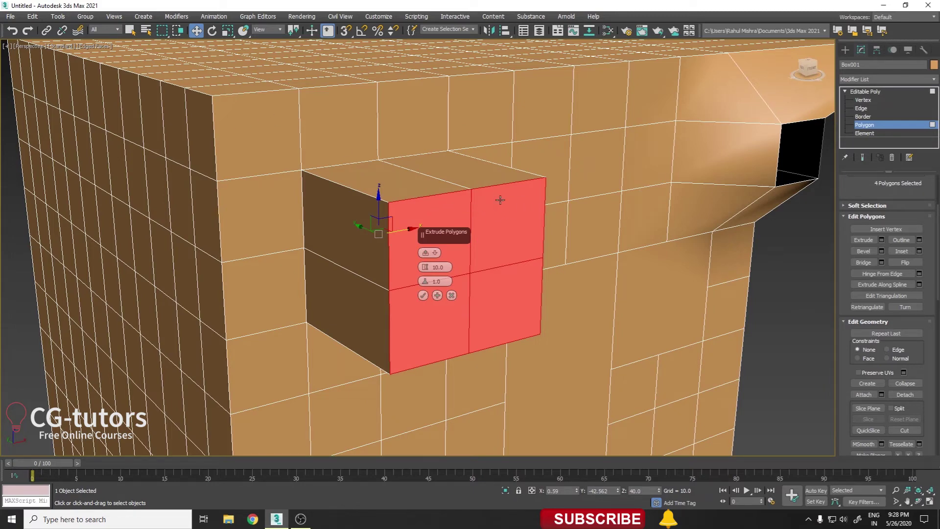
Switch the extrusion to By Polygon and raise the height to about 11.
{"action": "middle_click_drag", "start_coordinate": [500, 199], "coordinate": [388, 243]}
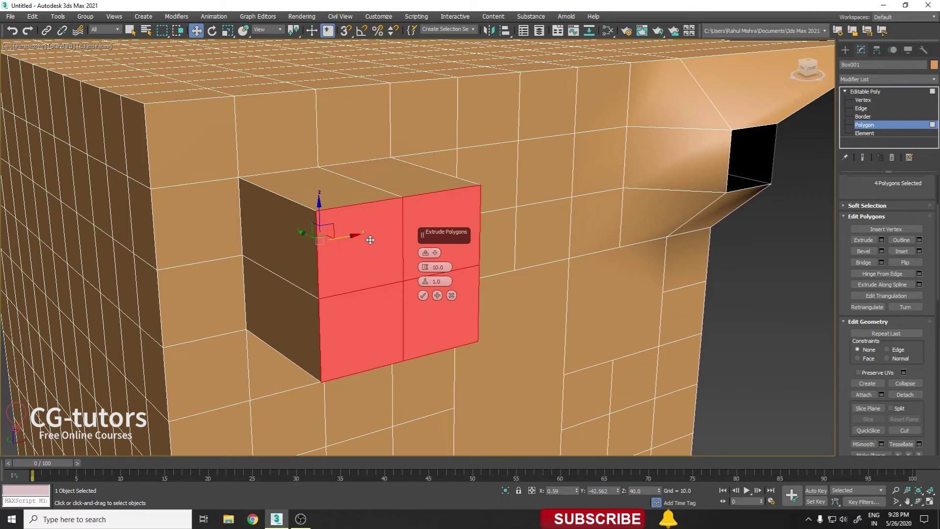
{"action": "left_click", "coordinate": [425, 253]}
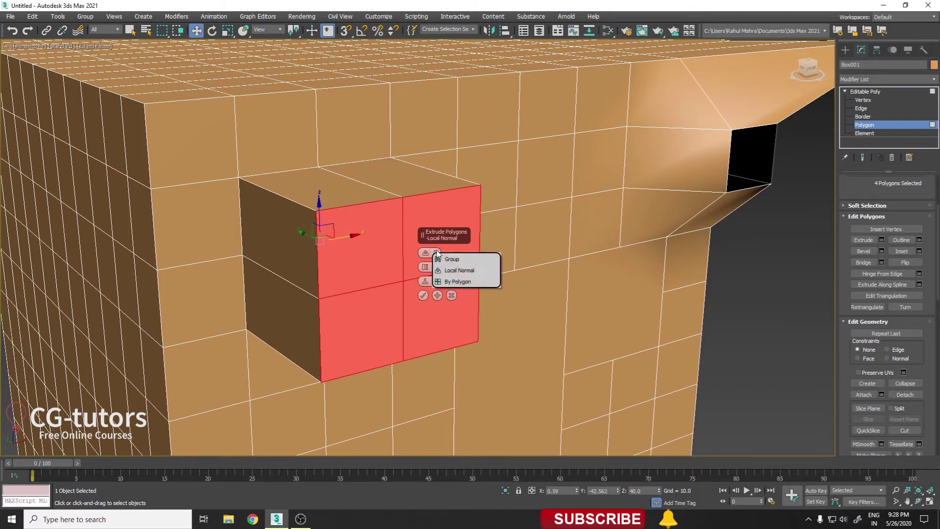
{"action": "left_click", "coordinate": [451, 282]}
{"action": "middle_click_drag", "start_coordinate": [432, 269], "coordinate": [366, 271]}
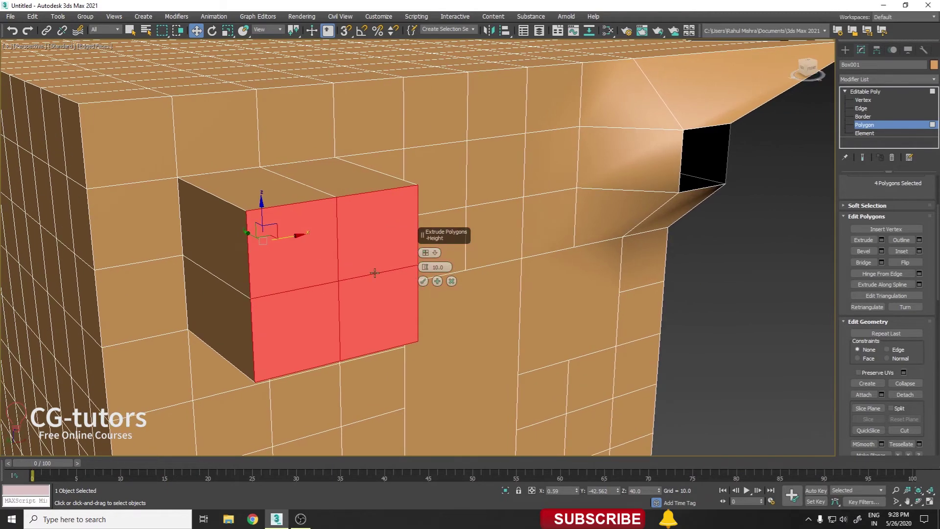
{"action": "left_click_drag", "start_coordinate": [425, 267], "coordinate": [428, 259]}
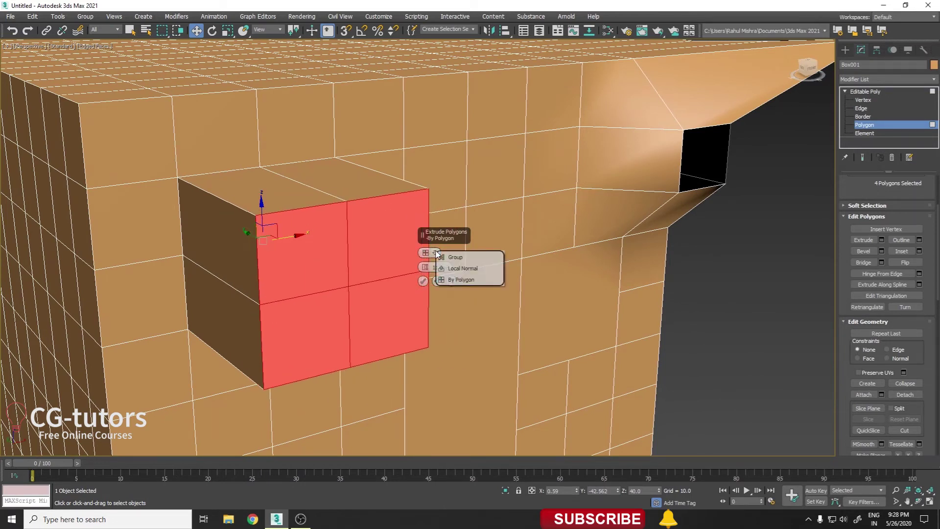
Move the four extruded faces apart individually, then undo the last two moves.
{"action": "left_click", "coordinate": [312, 255]}
{"action": "mouse_move", "coordinate": [333, 253]}
{"action": "left_mouse_down"}
{"action": "mouse_move", "coordinate": [298, 230]}
{"action": "mouse_move", "coordinate": [277, 192]}
{"action": "left_mouse_up"}
{"action": "left_click", "coordinate": [392, 235]}
{"action": "middle_click_drag", "start_coordinate": [359, 231], "coordinate": [409, 222], "text": "alt"}
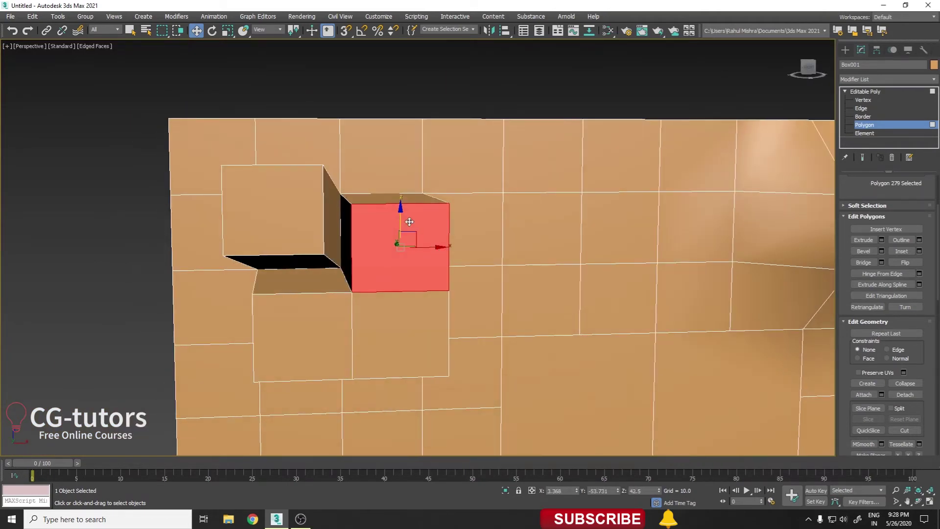
{"action": "left_click_drag", "start_coordinate": [400, 216], "coordinate": [407, 172]}
{"action": "left_click_drag", "start_coordinate": [425, 245], "coordinate": [450, 244]}
{"action": "left_click", "coordinate": [422, 338]}
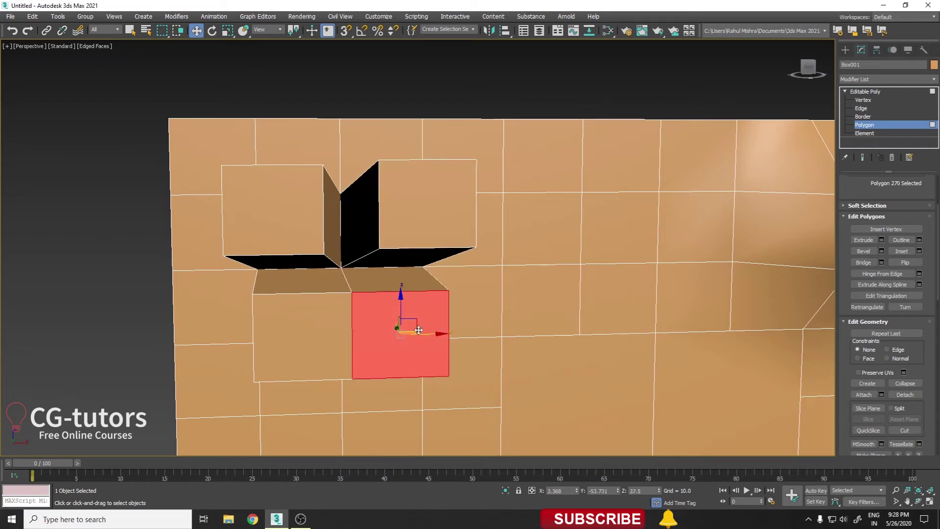
{"action": "left_click_drag", "start_coordinate": [426, 334], "coordinate": [451, 328]}
{"action": "left_click", "coordinate": [332, 305]}
{"action": "left_click_drag", "start_coordinate": [339, 333], "coordinate": [311, 333]}
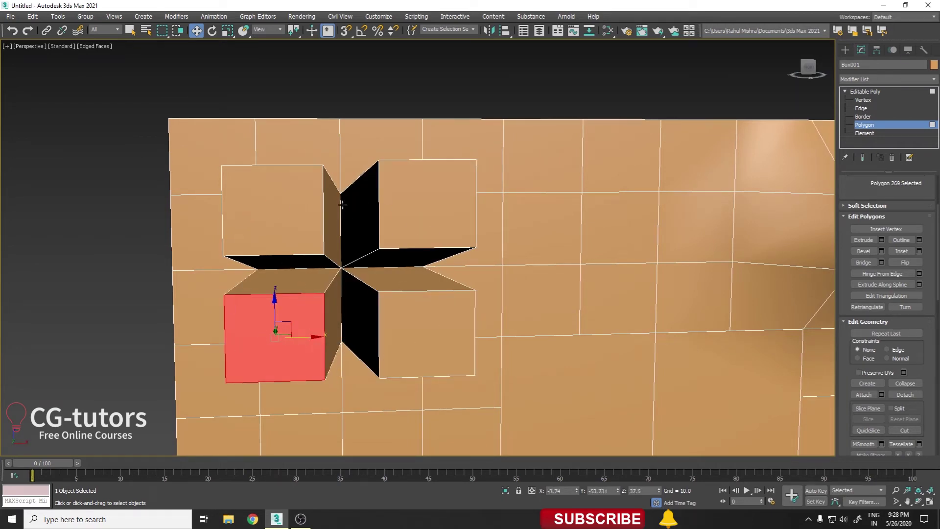
{"action": "key", "text": "ctrl+z"}
{"action": "key", "text": "ctrl+z"}
{"action": "key", "text": "ctrl+z"}
{"action": "key", "text": "ctrl+z"}
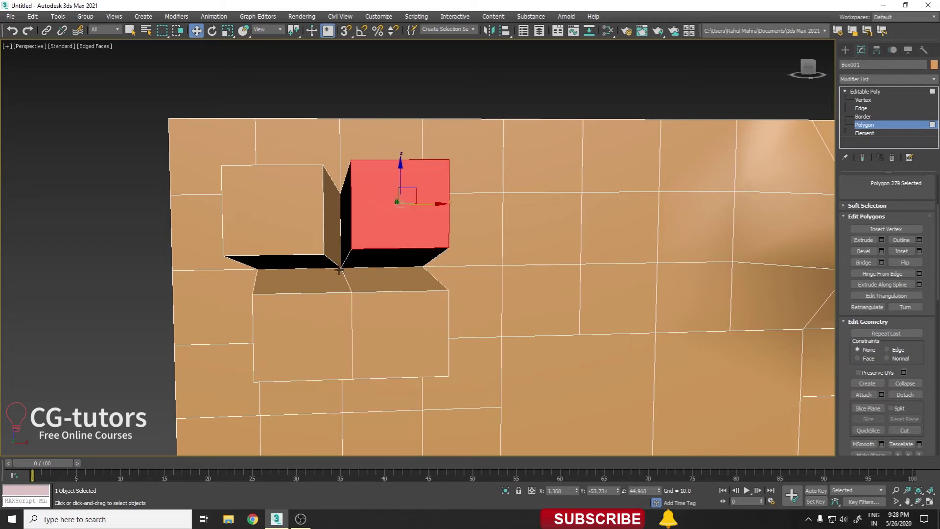
{"action": "key", "text": "ctrl+z"}
{"action": "key", "text": "ctrl+z"}
{"action": "key", "text": "ctrl+z"}
{"action": "key", "text": "ctrl+z"}
{"action": "key", "text": "ctrl+z"}
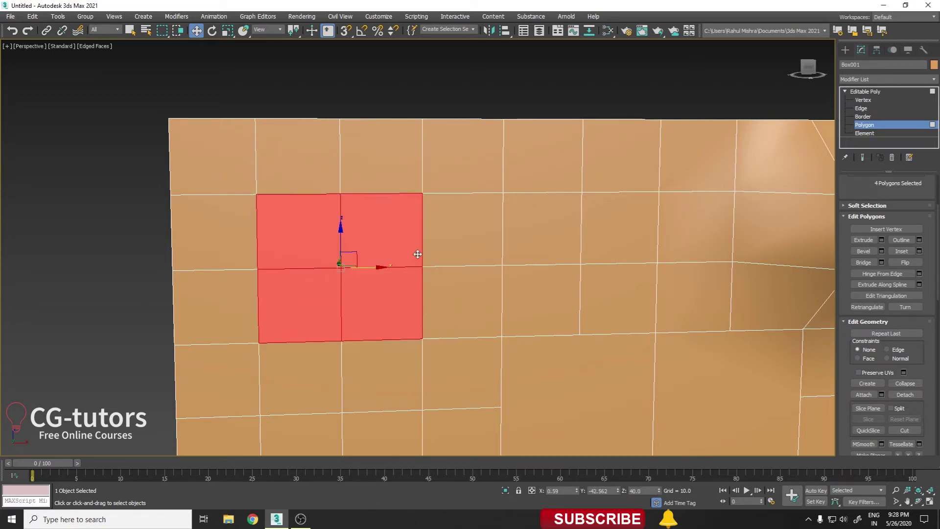
Re-extrude the four faces as one Group extrusion and push it back toward the wall.
{"action": "right_click", "coordinate": [417, 255]}
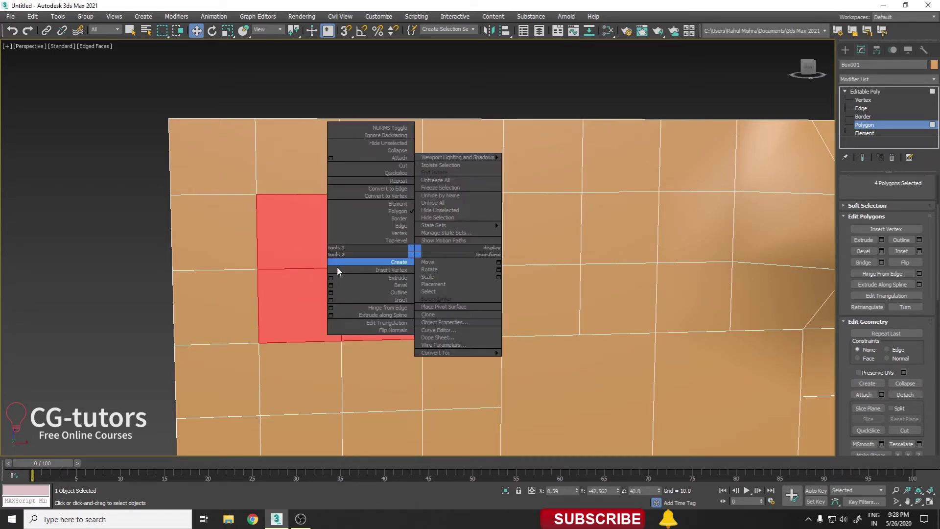
{"action": "left_click", "coordinate": [882, 239]}
{"action": "middle_click_drag", "start_coordinate": [353, 237], "coordinate": [441, 255], "text": "alt"}
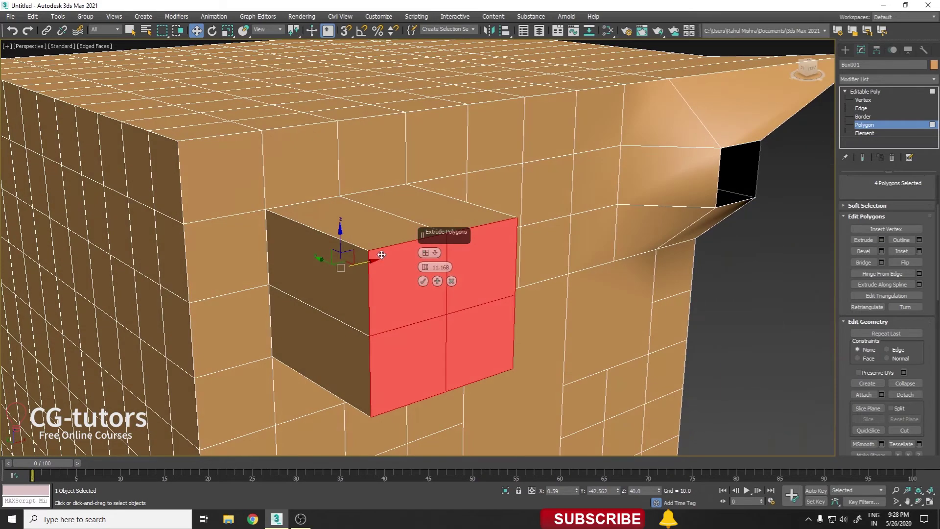
{"action": "left_click", "coordinate": [456, 261]}
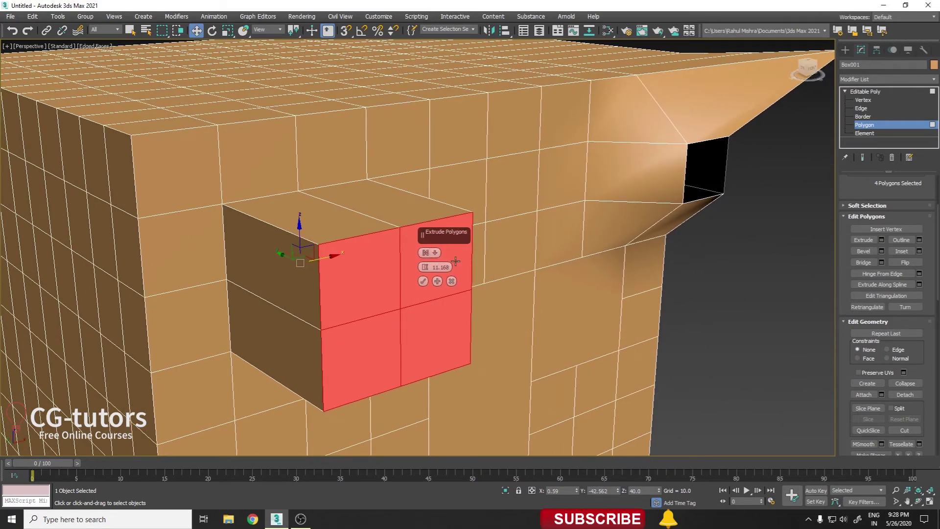
{"action": "left_click", "coordinate": [423, 282]}
{"action": "mouse_move", "coordinate": [384, 300]}
{"action": "left_mouse_down"}
{"action": "mouse_move", "coordinate": [362, 275]}
{"action": "mouse_move", "coordinate": [404, 283]}
{"action": "left_mouse_up"}
Pick three faces on the extruded box and orbit to face the cube squarely.
{"action": "left_click", "coordinate": [329, 254]}
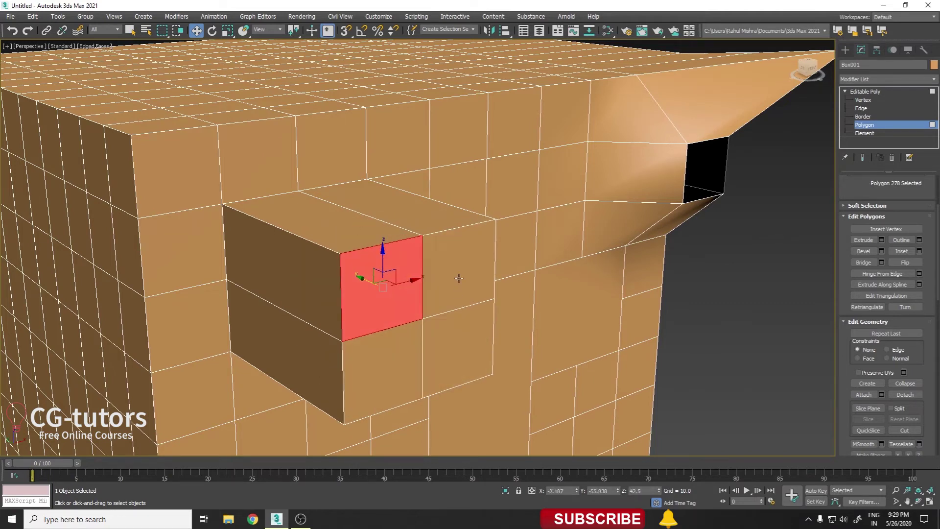
{"action": "left_click", "coordinate": [384, 266]}
{"action": "left_click", "coordinate": [448, 281]}
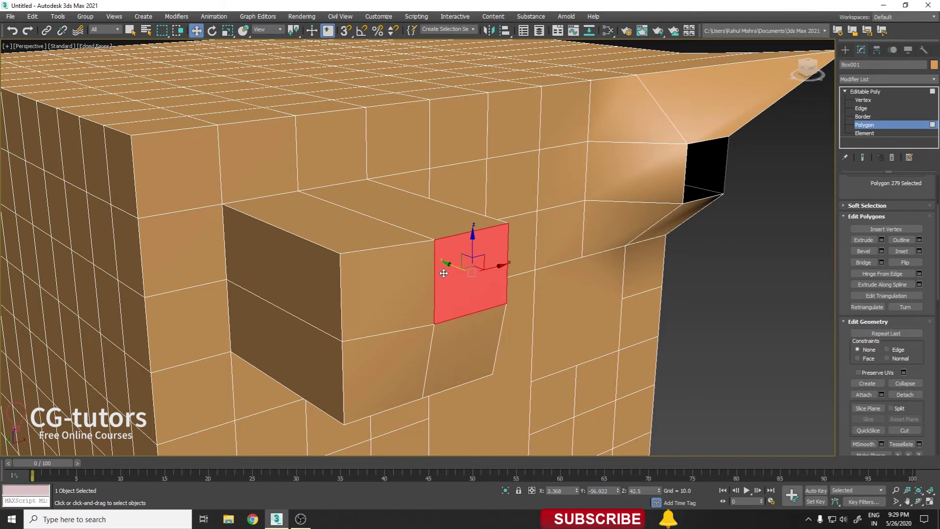
{"action": "scroll", "coordinate": [438, 263], "scroll_direction": "down", "scroll_amount": 5}
{"action": "scroll", "coordinate": [468, 278], "scroll_direction": "up", "scroll_amount": 8}
{"action": "scroll", "coordinate": [468, 278], "scroll_direction": "down", "scroll_amount": 8}
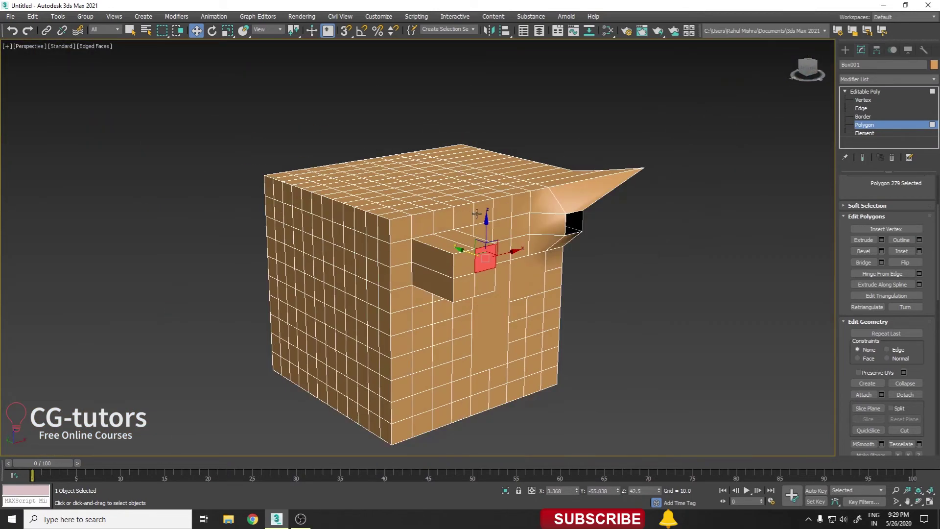
{"action": "scroll", "coordinate": [540, 259], "scroll_direction": "up", "scroll_amount": 2}
{"action": "scroll", "coordinate": [441, 221], "scroll_direction": "up", "scroll_amount": 4}
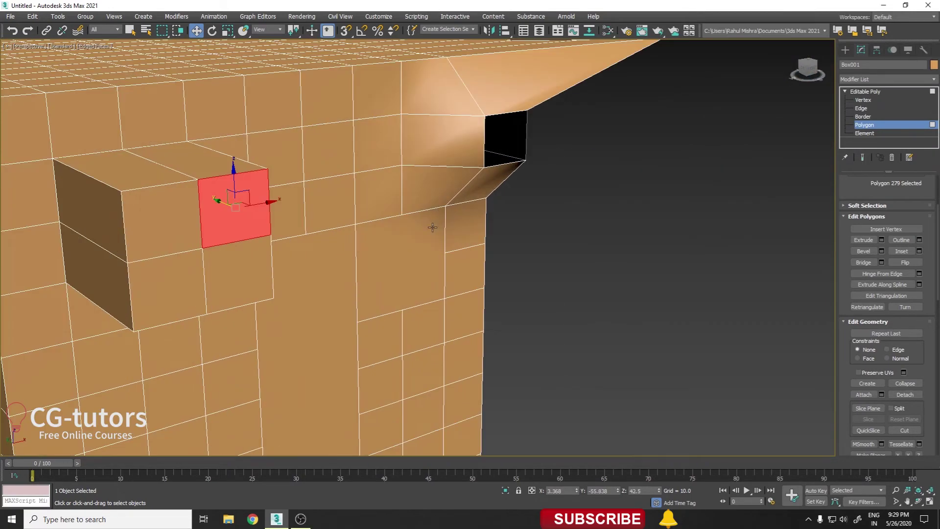
{"action": "scroll", "coordinate": [461, 212], "scroll_direction": "down", "scroll_amount": 3}
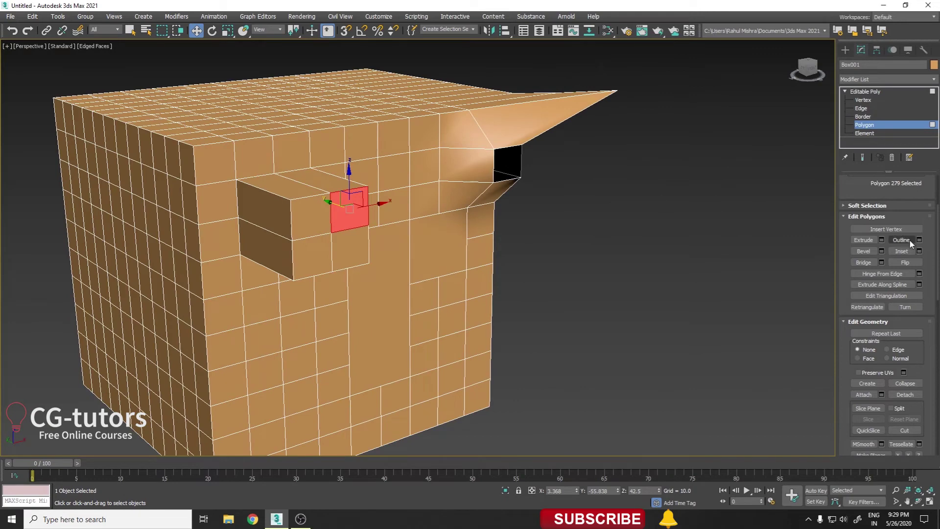
{"action": "mouse_move", "coordinate": [647, 293]}
{"action": "middle_mouse_down", "text": "alt"}
{"action": "mouse_move", "coordinate": [491, 287]}
{"action": "mouse_move", "coordinate": [606, 261]}
{"action": "mouse_move", "coordinate": [569, 242]}
{"action": "mouse_move", "coordinate": [637, 230]}
{"action": "middle_mouse_up", "text": "alt"}
{"action": "key", "text": "2"}
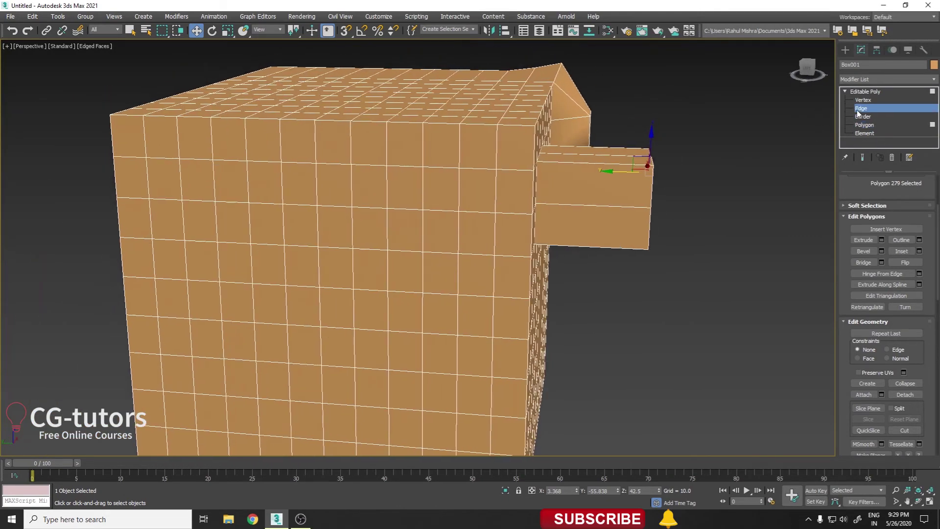
{"action": "left_click", "coordinate": [865, 125]}
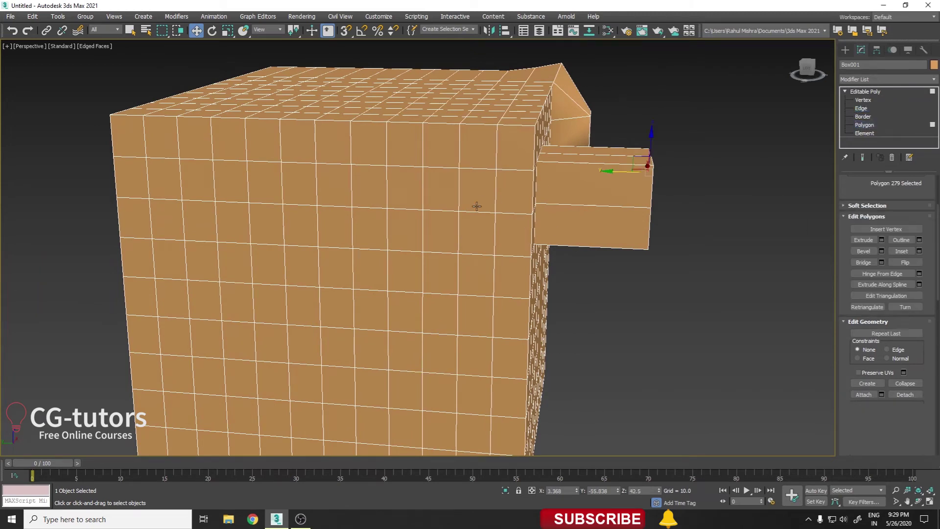
Select and frame the polygon to be outlined on the cube's face.
{"action": "left_click", "coordinate": [406, 229]}
{"action": "key", "text": "z"}
{"action": "left_click", "coordinate": [877, 109]}
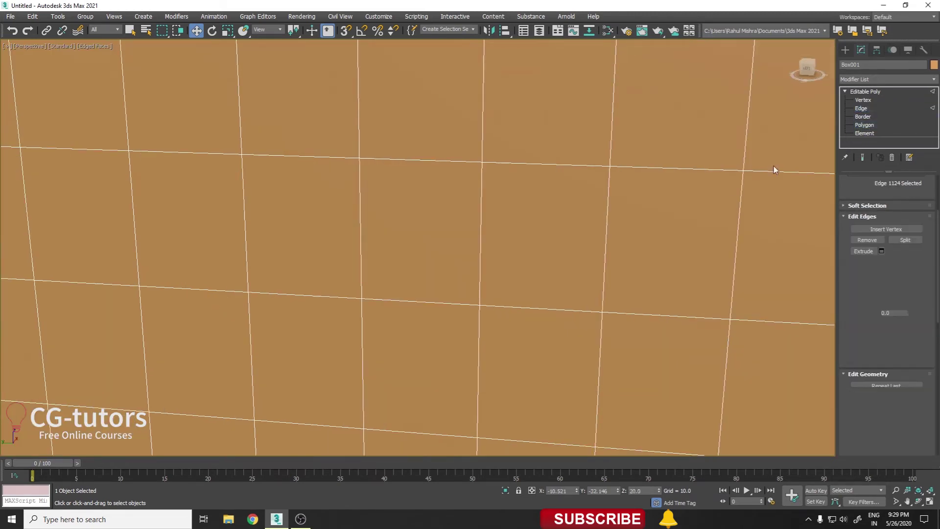
{"action": "scroll", "coordinate": [663, 174], "scroll_direction": "down", "scroll_amount": 3}
{"action": "scroll", "coordinate": [663, 175], "scroll_direction": "down", "scroll_amount": 3}
{"action": "key", "text": "4"}
{"action": "left_click", "coordinate": [446, 207]}
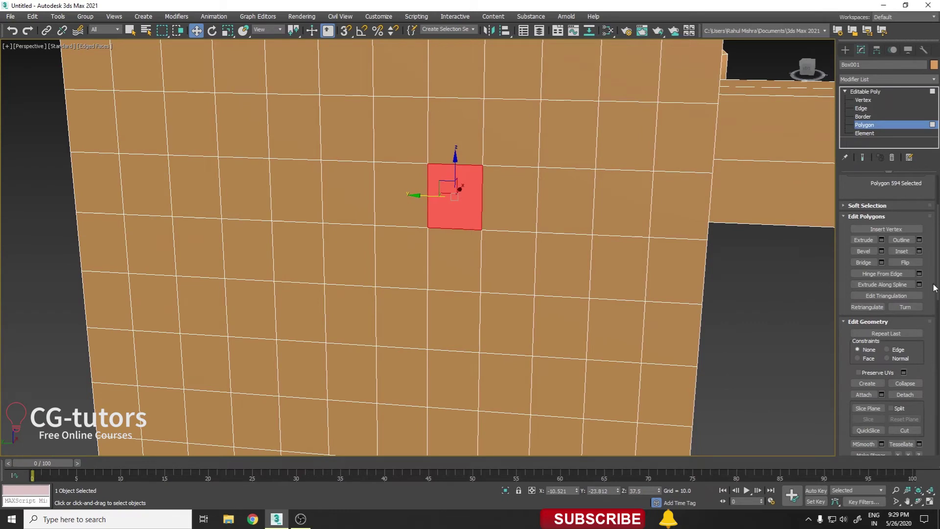
Outline the polygon larger, then test deleting it and undo.
{"action": "left_click", "coordinate": [919, 240]}
{"action": "scroll", "coordinate": [474, 261], "scroll_direction": "down", "scroll_amount": 3}
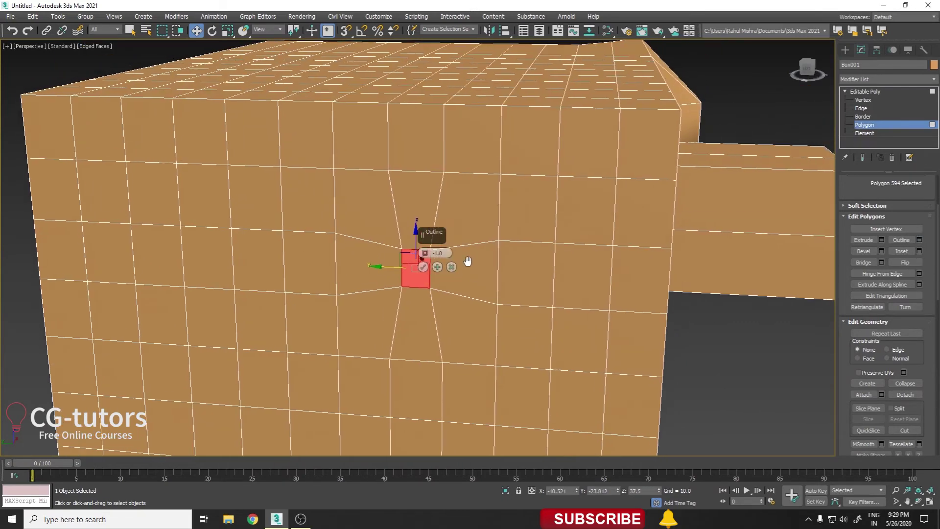
{"action": "mouse_move", "coordinate": [426, 253]}
{"action": "left_mouse_down"}
{"action": "mouse_move", "coordinate": [428, 237]}
{"action": "mouse_move", "coordinate": [429, 247]}
{"action": "left_mouse_up"}
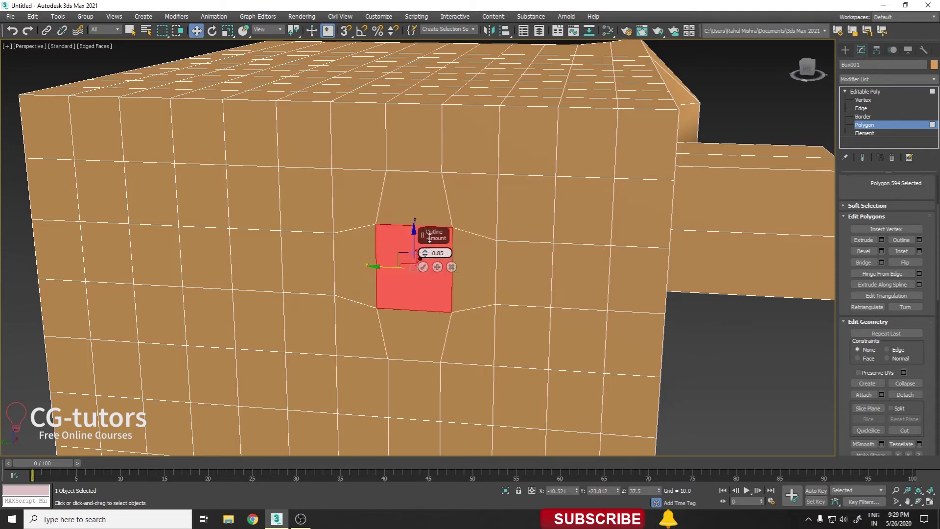
{"action": "mouse_move", "coordinate": [429, 246]}
{"action": "left_mouse_down"}
{"action": "mouse_move", "coordinate": [429, 233]}
{"action": "mouse_move", "coordinate": [428, 241]}
{"action": "left_mouse_up"}
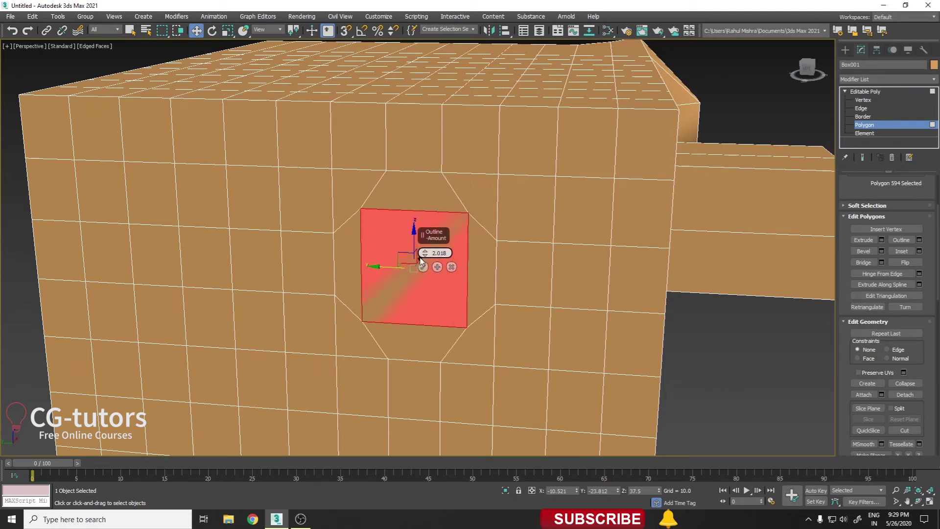
{"action": "left_click", "coordinate": [423, 267]}
{"action": "middle_click_drag", "start_coordinate": [418, 267], "coordinate": [408, 268], "text": "alt"}
{"action": "key", "text": "Delete"}
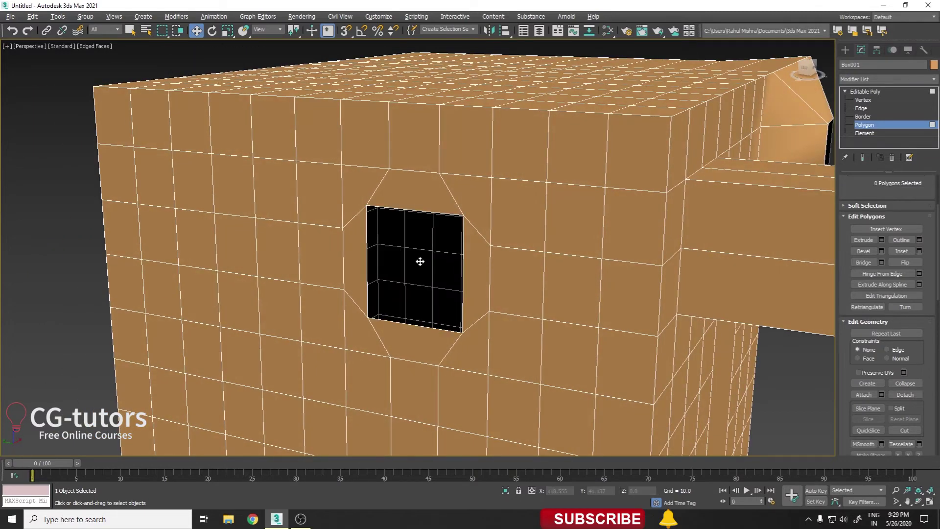
{"action": "key", "text": "ctrl+z"}
{"action": "key", "text": "ctrl+z"}
{"action": "key", "text": "ctrl+z"}
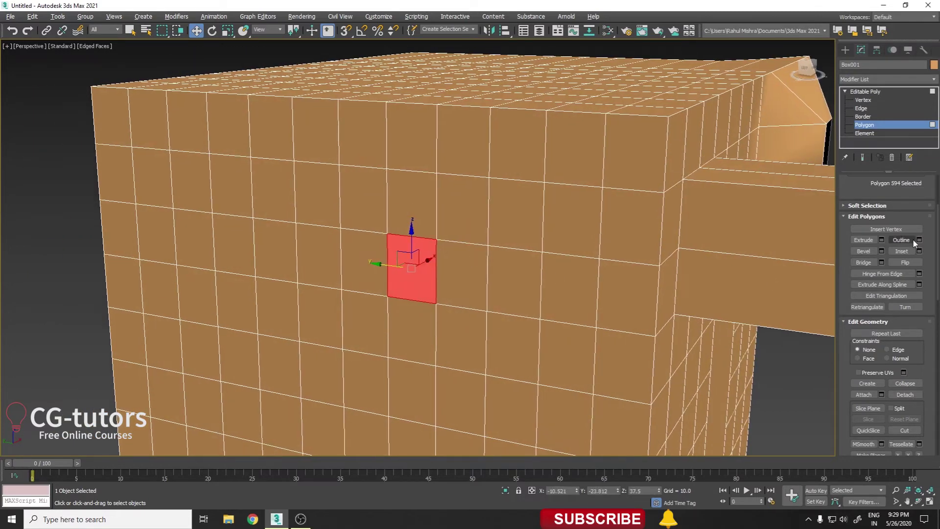
Reapply Outline with a smaller amount and confirm it.
{"action": "left_click", "coordinate": [920, 240]}
{"action": "left_click_drag", "start_coordinate": [425, 252], "coordinate": [428, 255]}
{"action": "left_click", "coordinate": [423, 267]}
{"action": "mouse_move", "coordinate": [423, 267]}
{"action": "middle_mouse_down", "text": "alt"}
{"action": "mouse_move", "coordinate": [517, 275]}
{"action": "mouse_move", "coordinate": [509, 279]}
{"action": "middle_mouse_up", "text": "alt"}
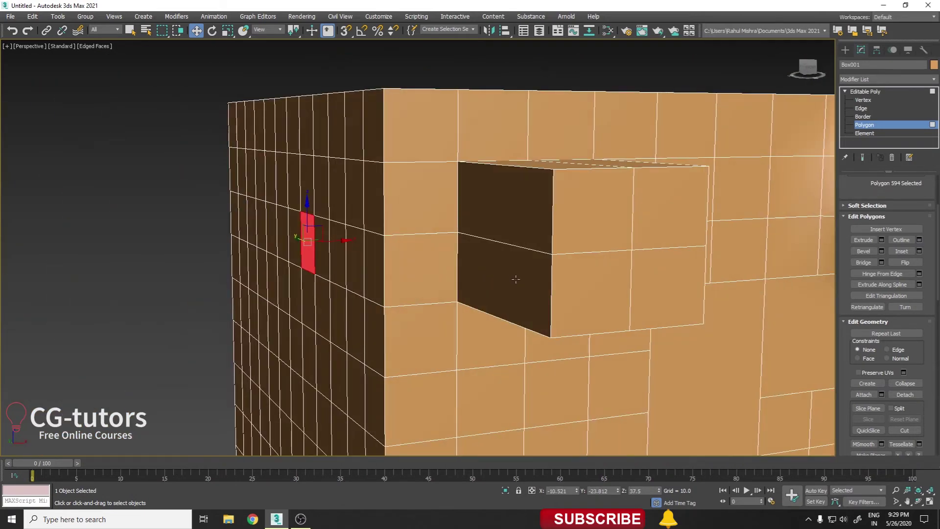
{"action": "scroll", "coordinate": [510, 279], "scroll_direction": "down", "scroll_amount": 3}
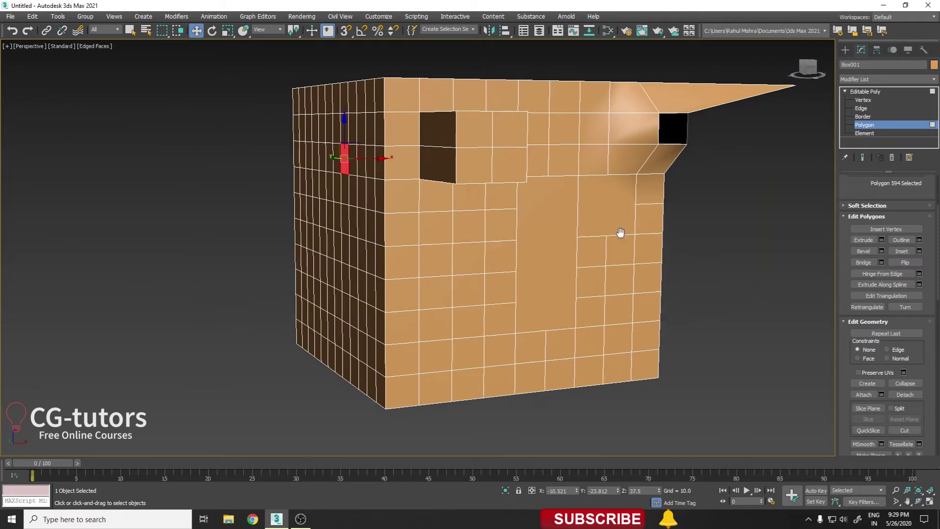
{"action": "scroll", "coordinate": [599, 260], "scroll_direction": "up", "scroll_amount": 5}
{"action": "middle_click_drag", "start_coordinate": [300, 322], "coordinate": [407, 279], "text": "alt"}
{"action": "left_click", "coordinate": [407, 279]}
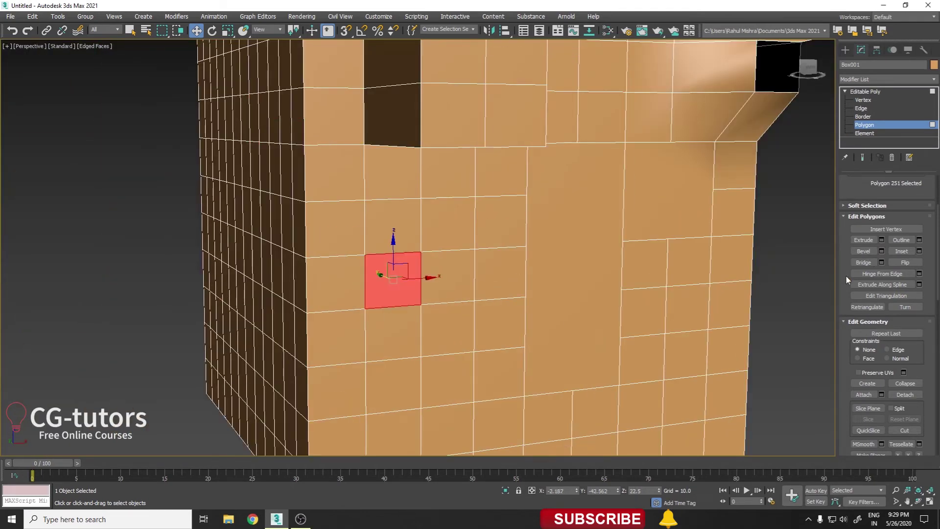
{"action": "left_click", "coordinate": [881, 251]}
{"action": "middle_click_drag", "start_coordinate": [774, 255], "coordinate": [435, 281], "text": "alt"}
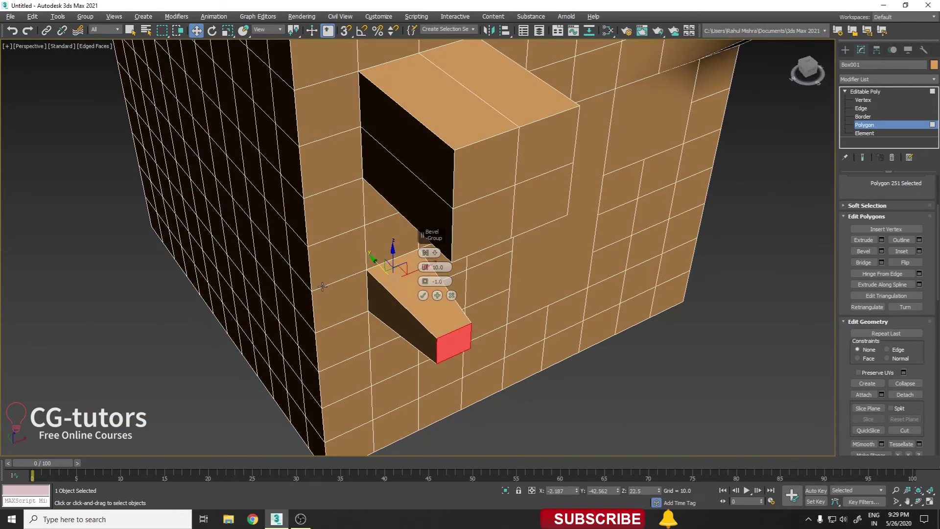
{"action": "left_click_drag", "start_coordinate": [433, 267], "coordinate": [434, 261]}
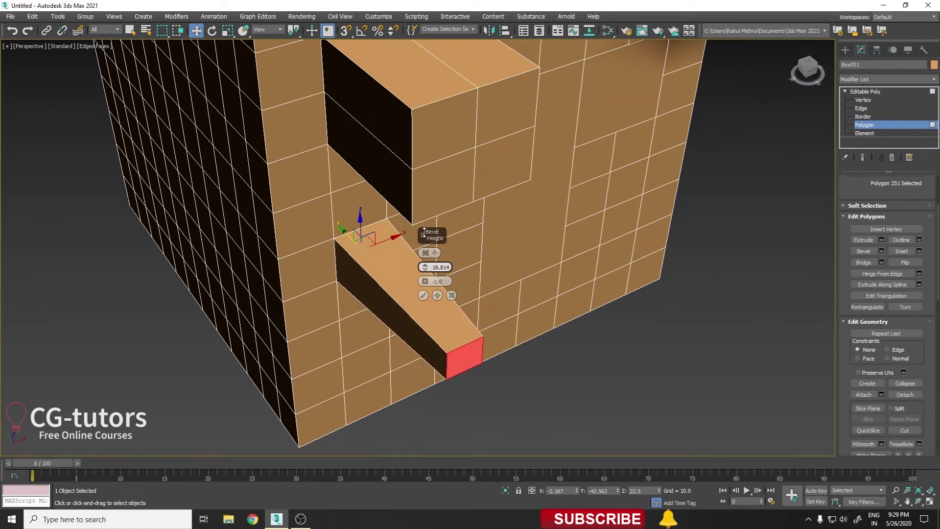
{"action": "left_click", "coordinate": [434, 255]}
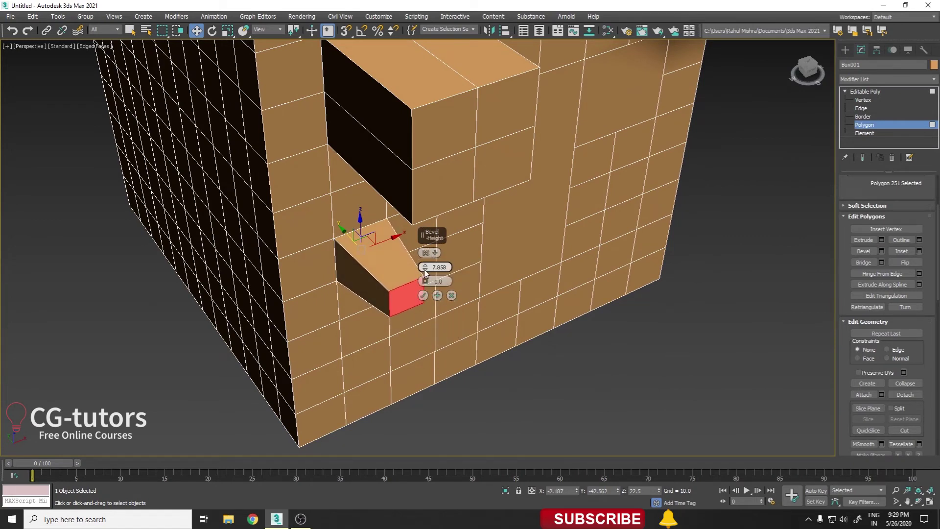
{"action": "mouse_move", "coordinate": [425, 267]}
{"action": "left_mouse_down"}
{"action": "mouse_move", "coordinate": [424, 283]}
{"action": "mouse_move", "coordinate": [424, 271]}
{"action": "left_mouse_up"}
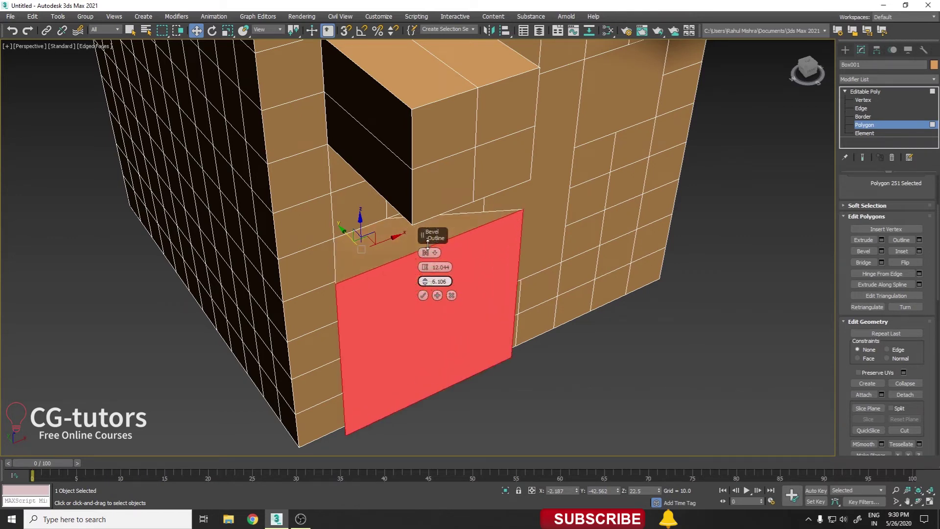
{"action": "left_click_drag", "start_coordinate": [425, 270], "coordinate": [433, 275]}
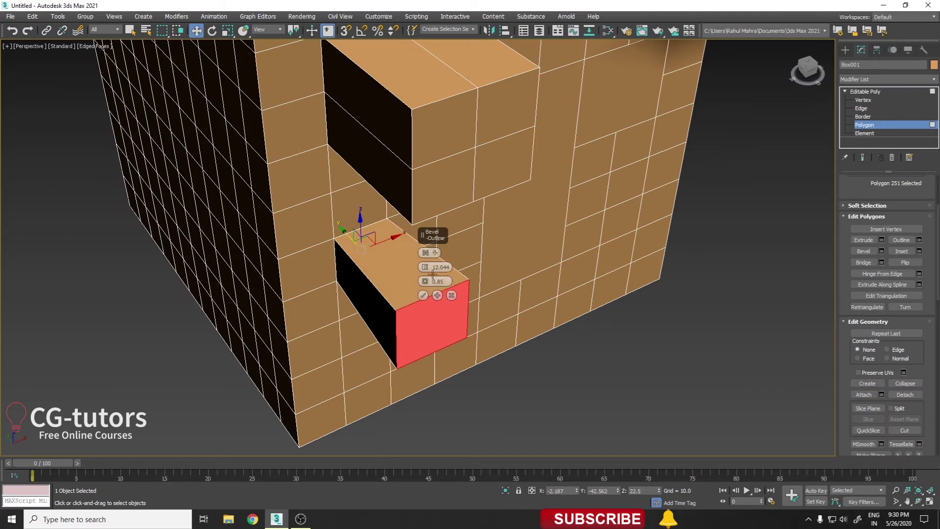
{"action": "left_click", "coordinate": [451, 296]}
{"action": "left_click", "coordinate": [464, 98]}
{"action": "middle_click_drag", "start_coordinate": [463, 99], "coordinate": [439, 185]}
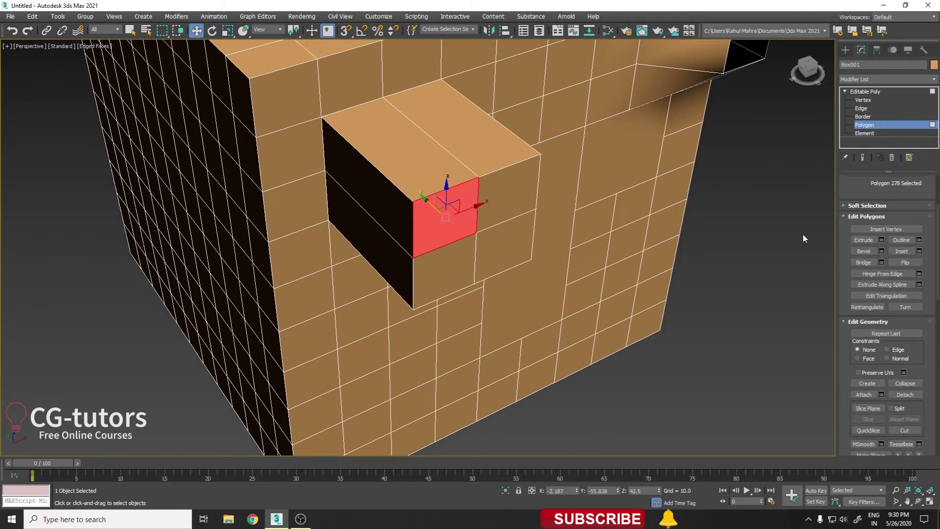
{"action": "left_click", "coordinate": [361, 349]}
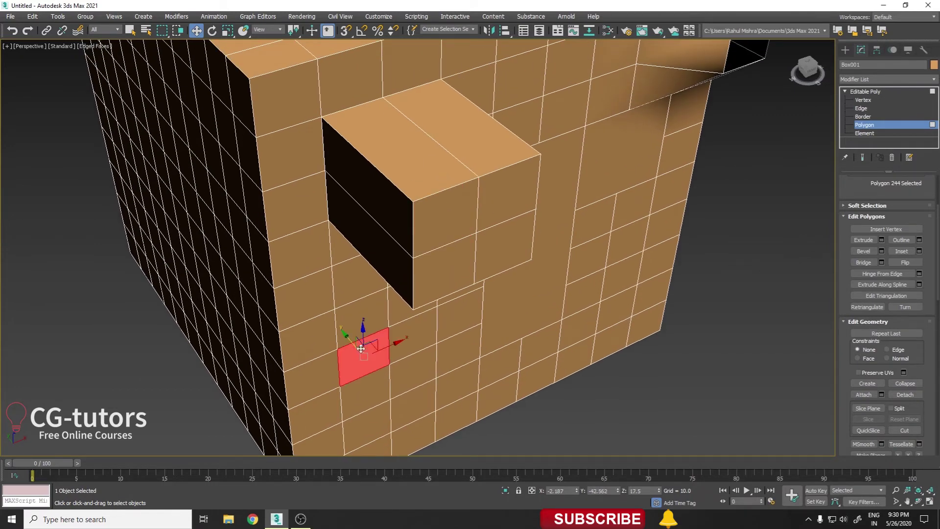
{"action": "left_click", "coordinate": [881, 251]}
{"action": "middle_click_drag", "start_coordinate": [431, 238], "coordinate": [414, 173]}
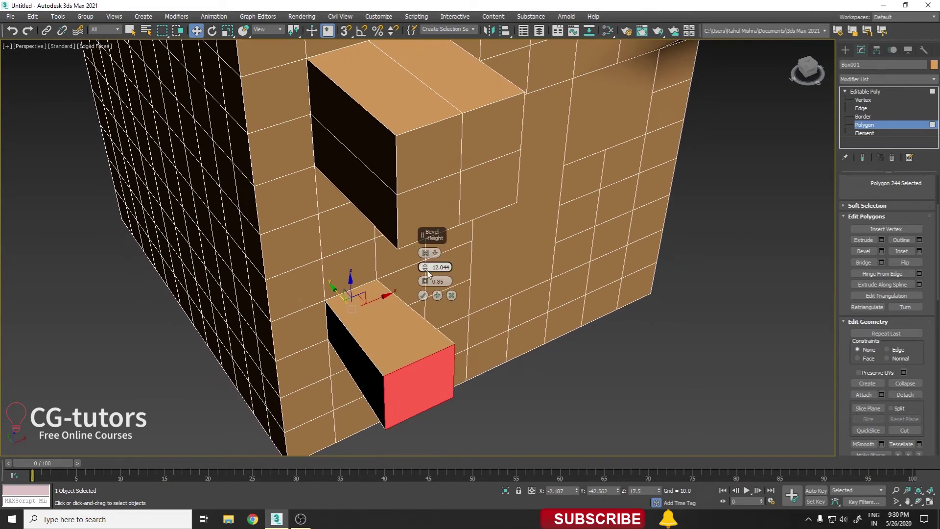
{"action": "mouse_move", "coordinate": [425, 267]}
{"action": "left_mouse_down"}
{"action": "mouse_move", "coordinate": [427, 309]}
{"action": "mouse_move", "coordinate": [426, 227]}
{"action": "left_mouse_up"}
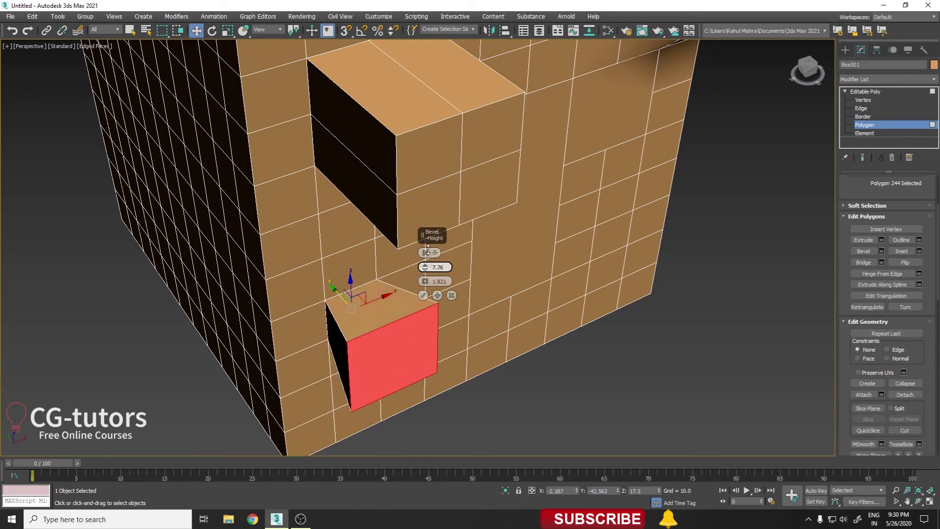
{"action": "scroll", "coordinate": [326, 176], "scroll_direction": "down", "scroll_amount": 3}
{"action": "middle_click_drag", "start_coordinate": [326, 177], "coordinate": [428, 231], "text": "alt"}
{"action": "left_click_drag", "start_coordinate": [425, 281], "coordinate": [425, 254]}
{"action": "middle_click_drag", "start_coordinate": [372, 237], "coordinate": [443, 296], "text": "alt"}
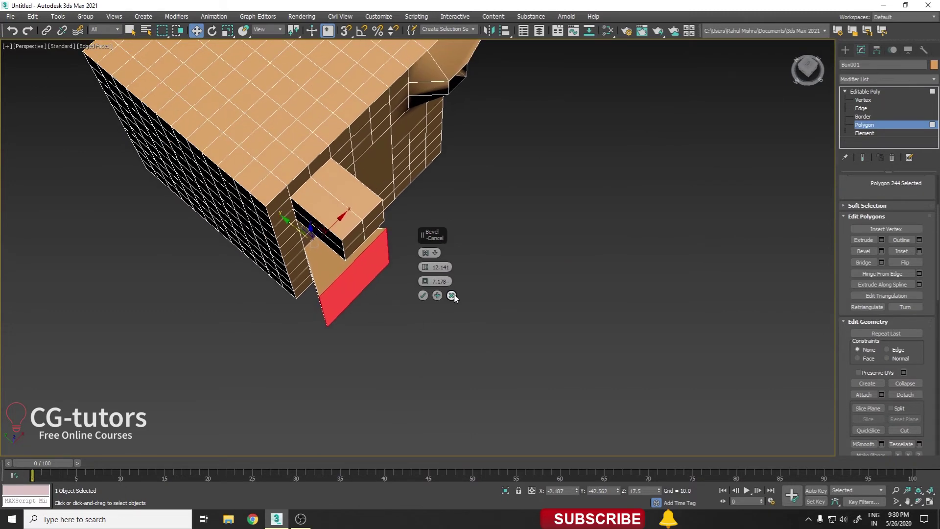
{"action": "left_click", "coordinate": [452, 295]}
{"action": "mouse_move", "coordinate": [430, 222]}
{"action": "middle_mouse_down", "text": "alt"}
{"action": "mouse_move", "coordinate": [487, 275]}
{"action": "mouse_move", "coordinate": [430, 277]}
{"action": "middle_mouse_up", "text": "alt"}
{"action": "scroll", "coordinate": [387, 253], "scroll_direction": "up", "scroll_amount": 3}
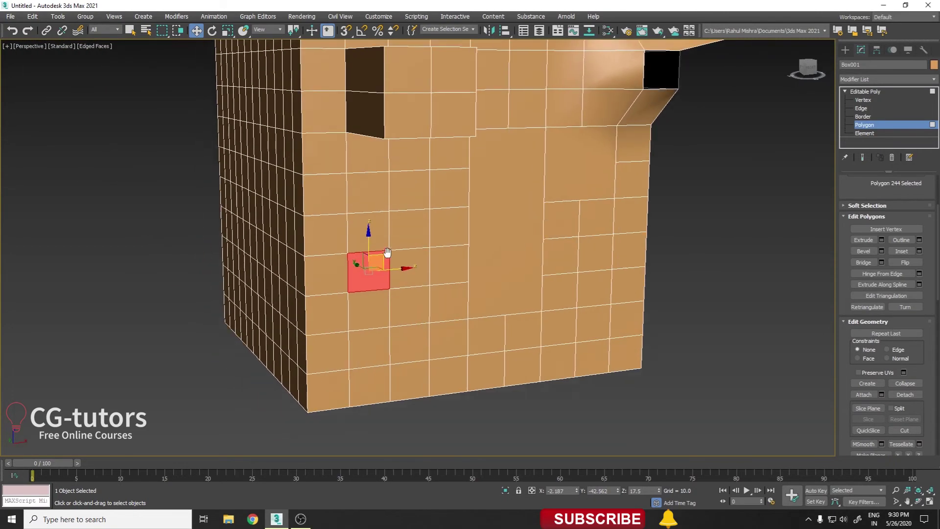
{"action": "scroll", "coordinate": [387, 253], "scroll_direction": "up", "scroll_amount": 4}
{"action": "scroll", "coordinate": [441, 204], "scroll_direction": "down", "scroll_amount": 2}
{"action": "left_click", "coordinate": [439, 195], "text": "ctrl"}
{"action": "left_click", "coordinate": [417, 279], "text": "ctrl"}
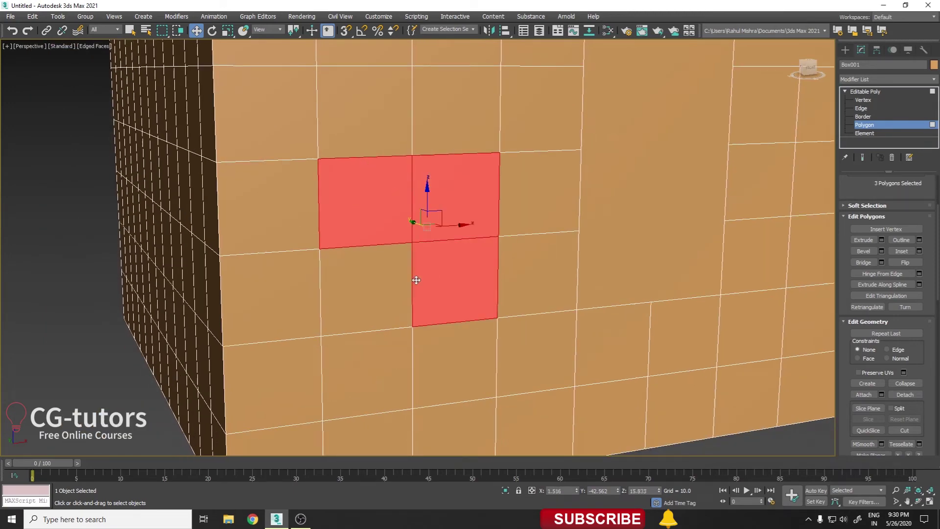
Add the lower-left face to make a 2×2 selection and inset the four faces.
{"action": "left_click", "coordinate": [374, 280], "text": "ctrl"}
{"action": "left_click", "coordinate": [919, 250]}
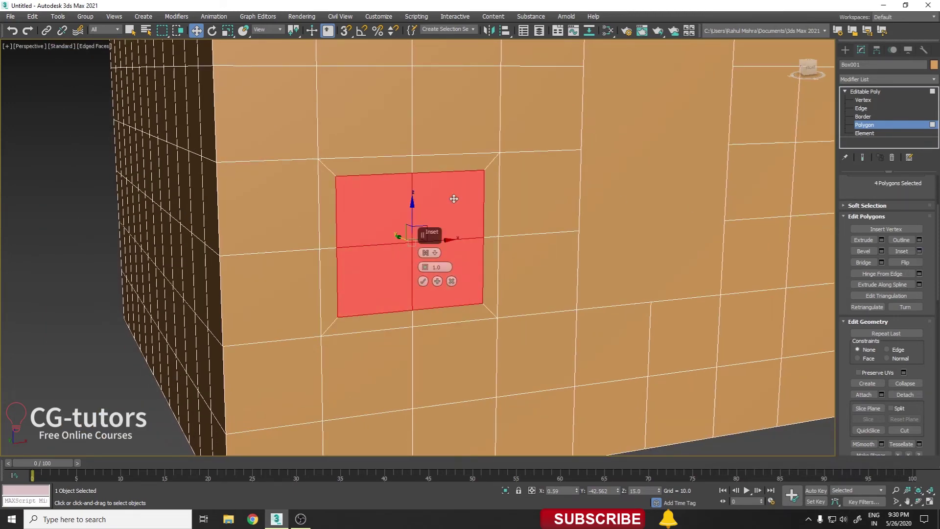
{"action": "scroll", "coordinate": [361, 231], "scroll_direction": "down", "scroll_amount": 2}
{"action": "scroll", "coordinate": [357, 234], "scroll_direction": "up", "scroll_amount": 5}
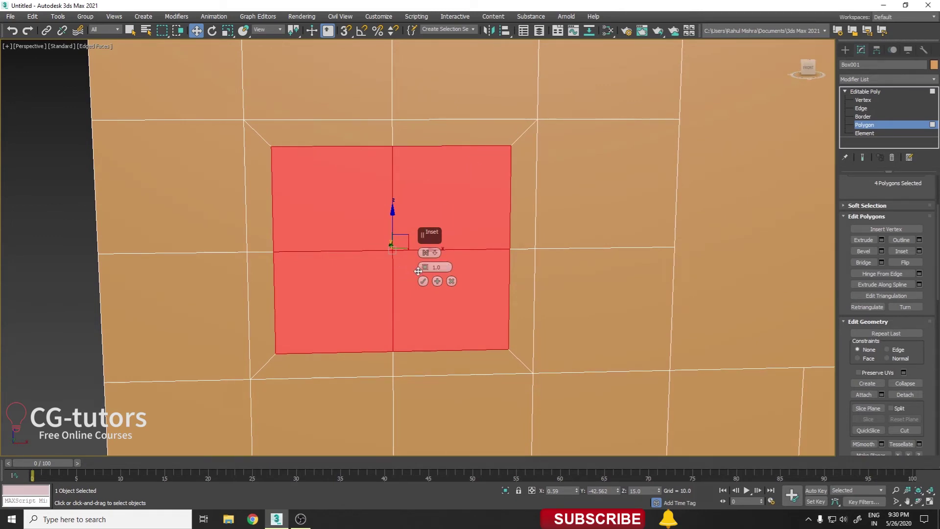
{"action": "left_click_drag", "start_coordinate": [425, 267], "coordinate": [432, 254]}
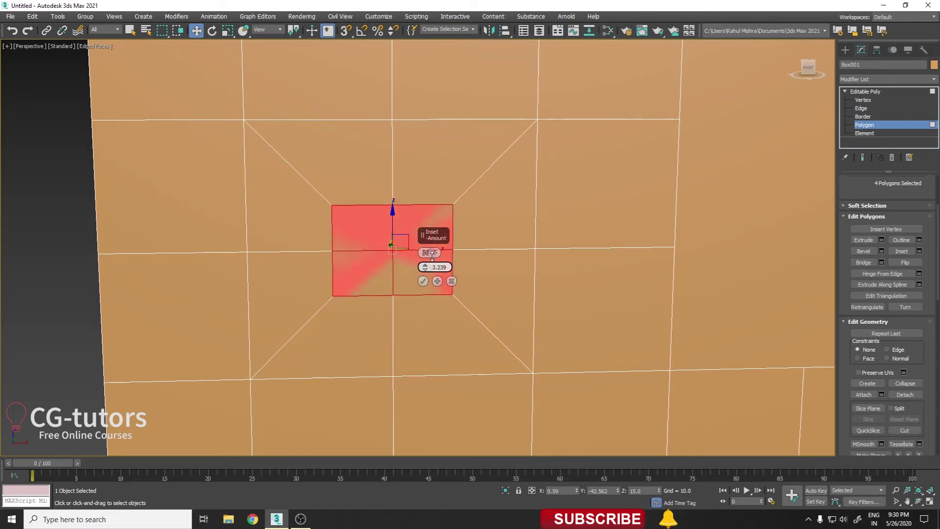
{"action": "left_click", "coordinate": [424, 282]}
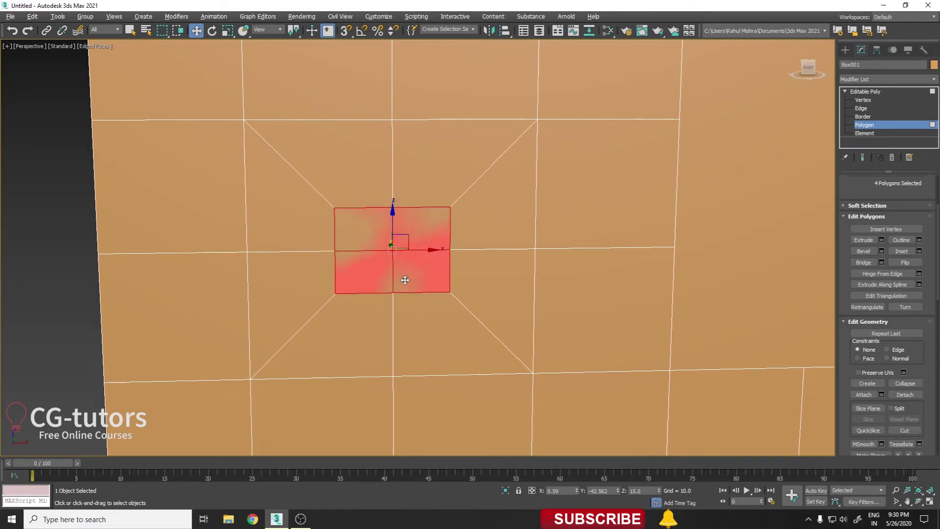
Extrude the four inset faces by -0.195 so they sit almost flush.
{"action": "middle_click_drag", "start_coordinate": [406, 281], "coordinate": [395, 257], "text": "alt"}
{"action": "scroll", "coordinate": [420, 267], "scroll_direction": "up", "scroll_amount": 2}
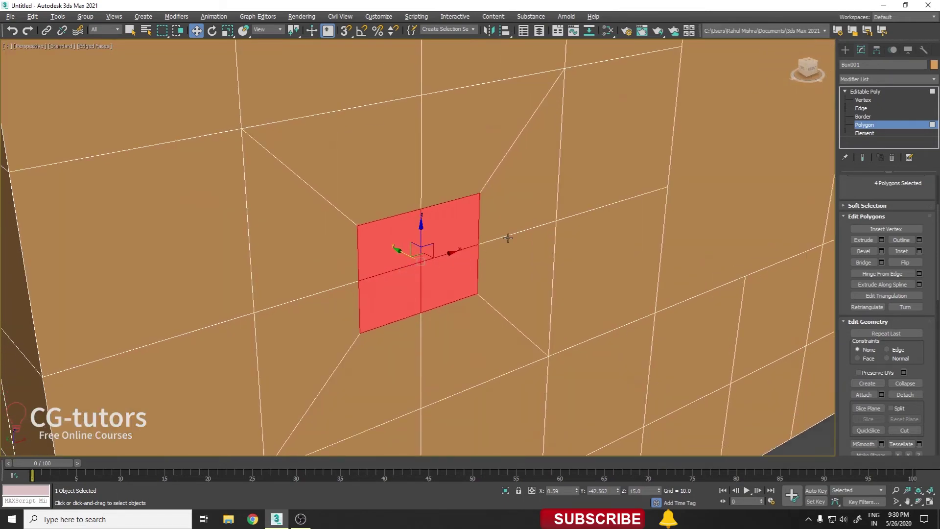
{"action": "middle_click_drag", "start_coordinate": [521, 234], "coordinate": [451, 254], "text": "alt"}
{"action": "right_click", "coordinate": [492, 225]}
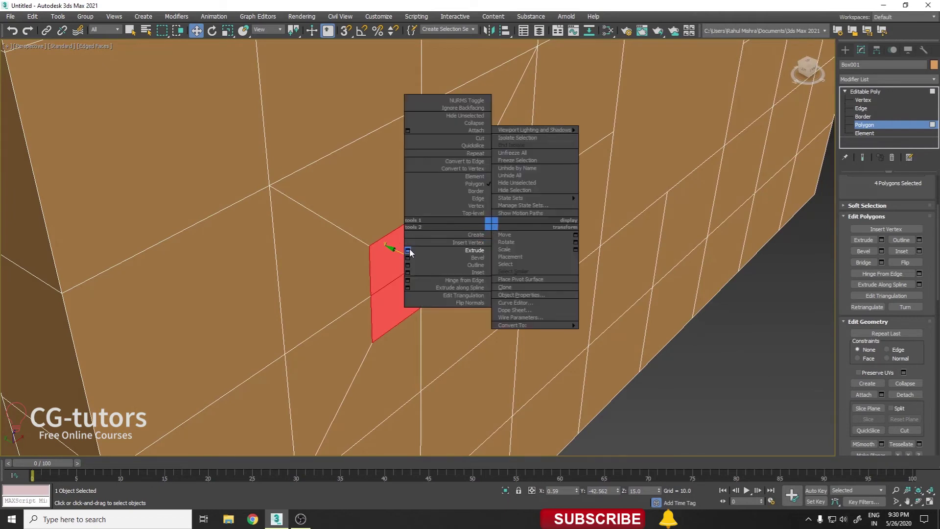
{"action": "left_click", "coordinate": [884, 238]}
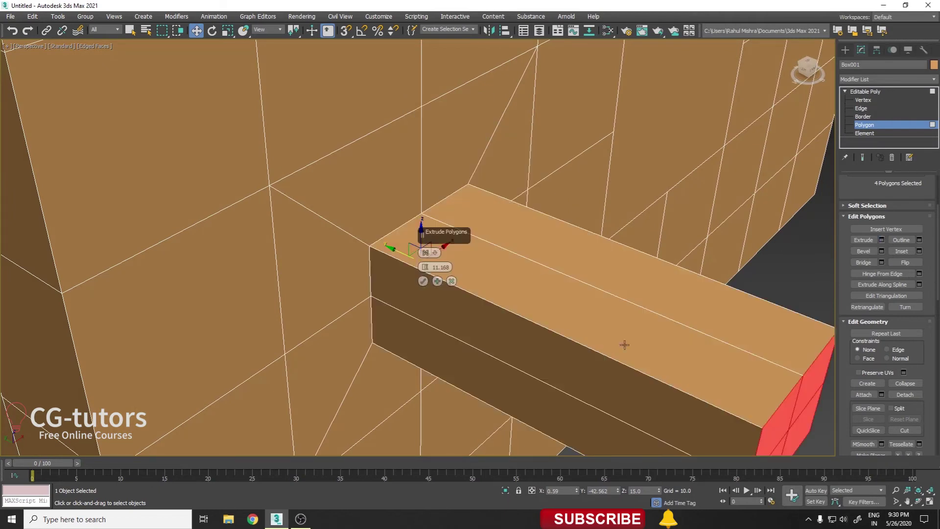
{"action": "left_click_drag", "start_coordinate": [427, 273], "coordinate": [424, 268]}
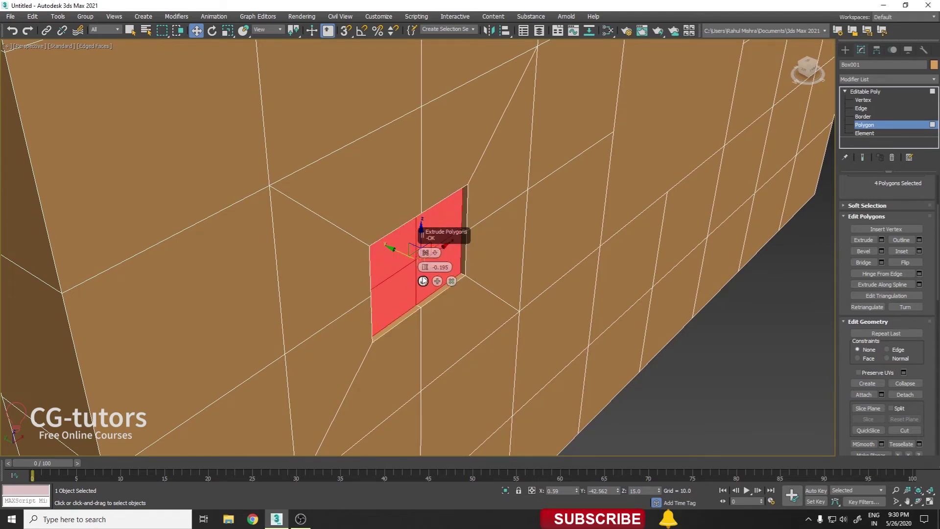
{"action": "left_click", "coordinate": [423, 281]}
Leave Polygon level, orbit out to view the whole box, then return to Polygon level.
{"action": "left_click", "coordinate": [858, 93]}
{"action": "scroll", "coordinate": [440, 254], "scroll_direction": "down", "scroll_amount": 3}
{"action": "mouse_move", "coordinate": [490, 221]}
{"action": "middle_mouse_down", "text": "alt"}
{"action": "mouse_move", "coordinate": [802, 183]}
{"action": "mouse_move", "coordinate": [578, 212]}
{"action": "mouse_move", "coordinate": [429, 218]}
{"action": "middle_mouse_up", "text": "alt"}
{"action": "scroll", "coordinate": [429, 218], "scroll_direction": "down", "scroll_amount": 3}
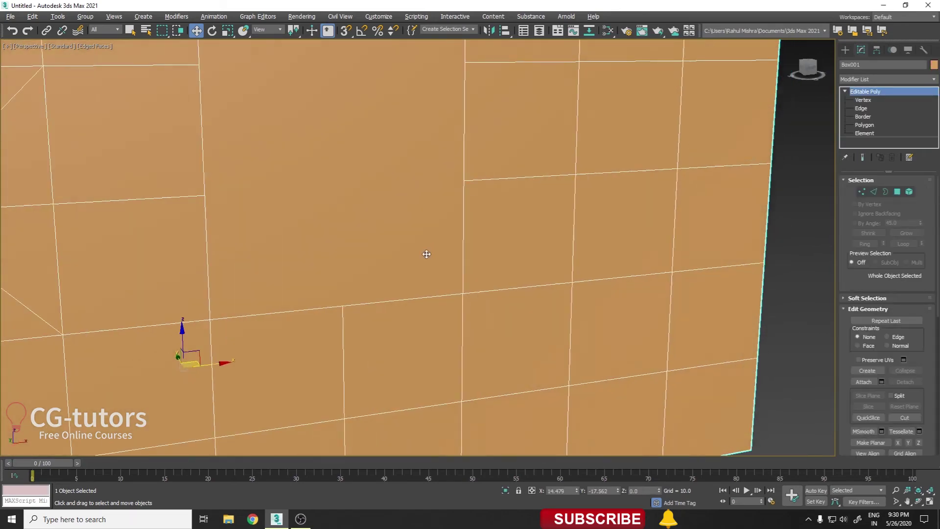
{"action": "middle_click_drag", "start_coordinate": [426, 254], "coordinate": [573, 250], "text": "alt"}
{"action": "left_click", "coordinate": [882, 127]}
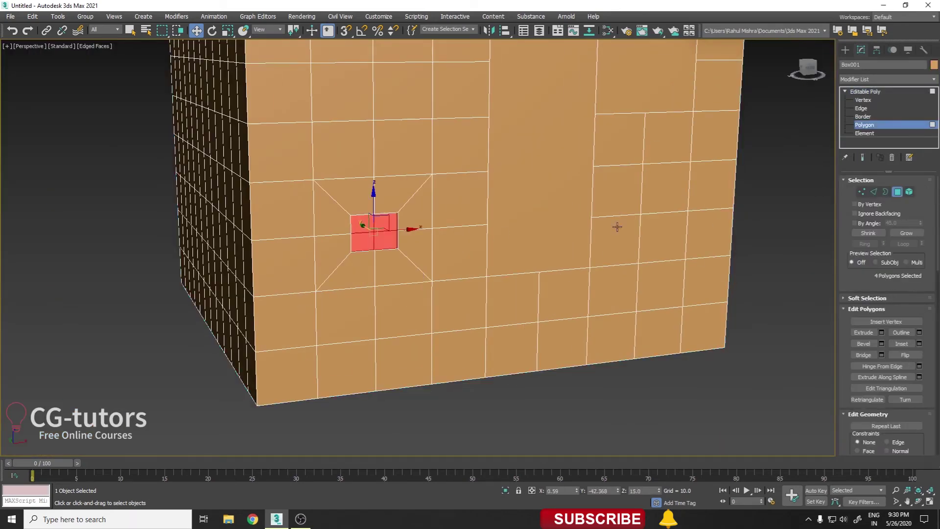
Select four faces on the box's front wall and delete them to open a hole.
{"action": "mouse_move", "coordinate": [477, 221]}
{"action": "middle_mouse_down", "text": "alt"}
{"action": "mouse_move", "coordinate": [504, 225]}
{"action": "mouse_move", "coordinate": [518, 205]}
{"action": "mouse_move", "coordinate": [463, 215]}
{"action": "middle_mouse_up", "text": "alt"}
{"action": "scroll", "coordinate": [504, 225], "scroll_direction": "up", "scroll_amount": 2}
{"action": "scroll", "coordinate": [395, 206], "scroll_direction": "up", "scroll_amount": 5}
{"action": "left_click", "coordinate": [394, 195]}
{"action": "left_click", "coordinate": [353, 235], "text": "ctrl"}
{"action": "left_click", "coordinate": [311, 250], "text": "ctrl"}
{"action": "left_click", "coordinate": [326, 162], "text": "ctrl"}
{"action": "scroll", "coordinate": [351, 178], "scroll_direction": "down", "scroll_amount": 5}
{"action": "scroll", "coordinate": [382, 206], "scroll_direction": "up", "scroll_amount": 2}
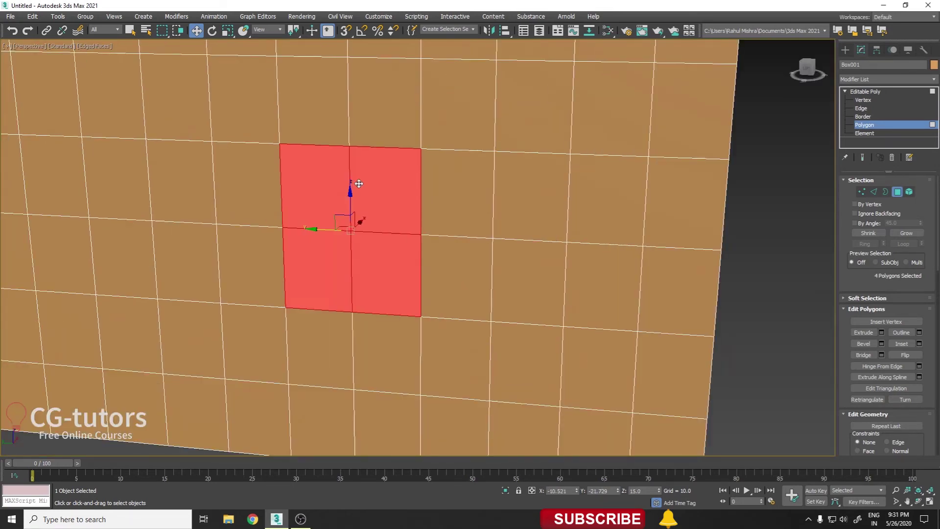
{"action": "key", "text": "Delete"}
Select the hole's border, then at Edge level pick its right and left edges.
{"action": "left_click", "coordinate": [885, 192]}
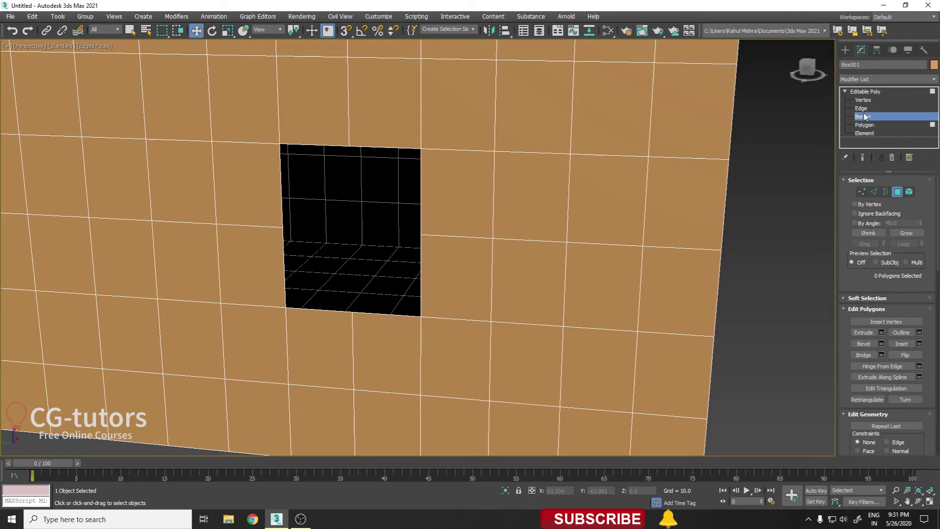
{"action": "middle_click_drag", "start_coordinate": [445, 200], "coordinate": [404, 233]}
{"action": "left_click", "coordinate": [427, 207]}
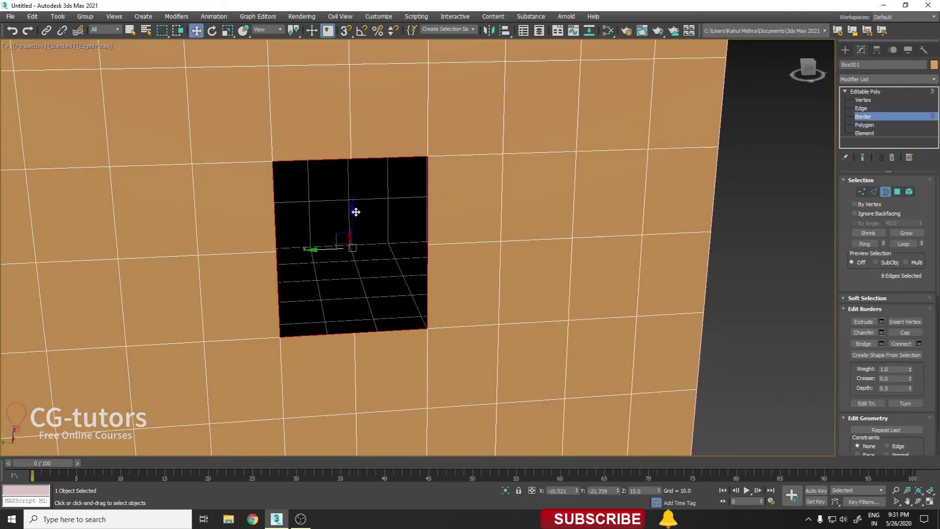
{"action": "left_click", "coordinate": [855, 109]}
{"action": "left_click", "coordinate": [427, 192]}
{"action": "left_click", "coordinate": [274, 195], "text": "ctrl"}
Reselect the hole's right edge and add more right- and left-side edge segments.
{"action": "mouse_move", "coordinate": [299, 248]}
{"action": "middle_mouse_down", "text": "alt"}
{"action": "mouse_move", "coordinate": [407, 269]}
{"action": "mouse_move", "coordinate": [410, 232]}
{"action": "middle_mouse_up", "text": "alt"}
{"action": "left_click", "coordinate": [423, 175]}
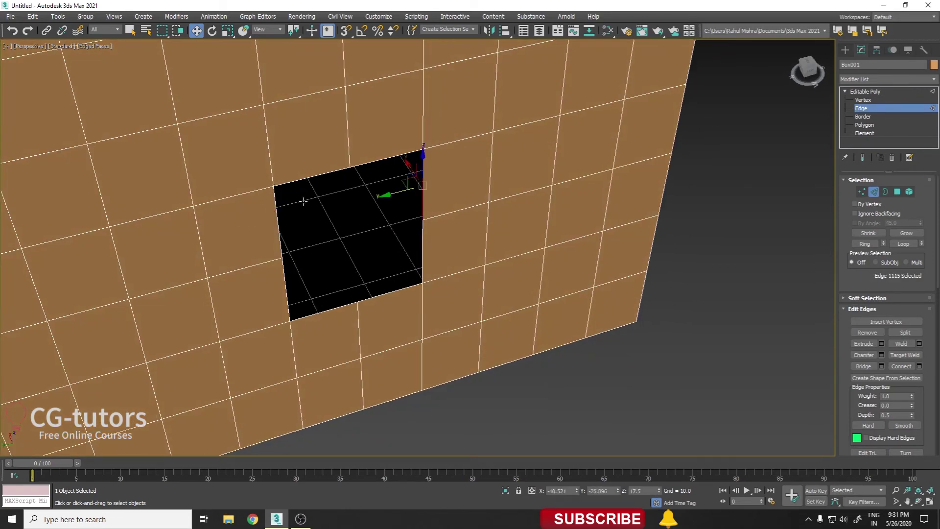
{"action": "left_click", "coordinate": [276, 204], "text": "ctrl"}
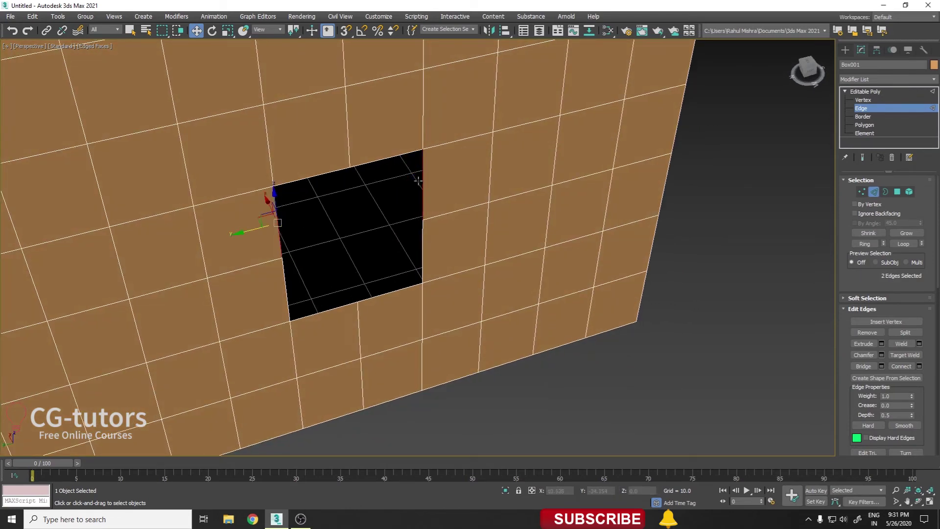
{"action": "left_click", "coordinate": [417, 216]}
{"action": "left_click", "coordinate": [423, 236], "text": "ctrl"}
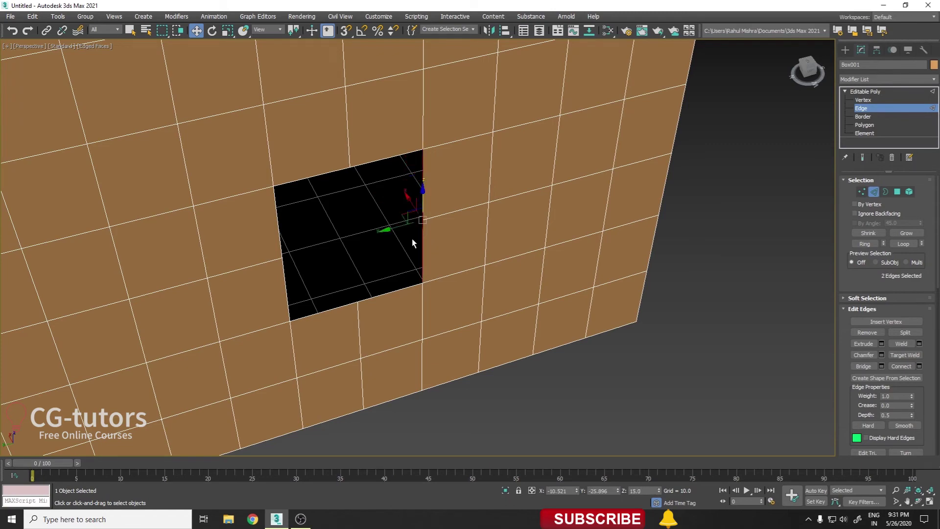
{"action": "left_click", "coordinate": [283, 268], "text": "ctrl"}
{"action": "left_click", "coordinate": [276, 228], "text": "ctrl"}
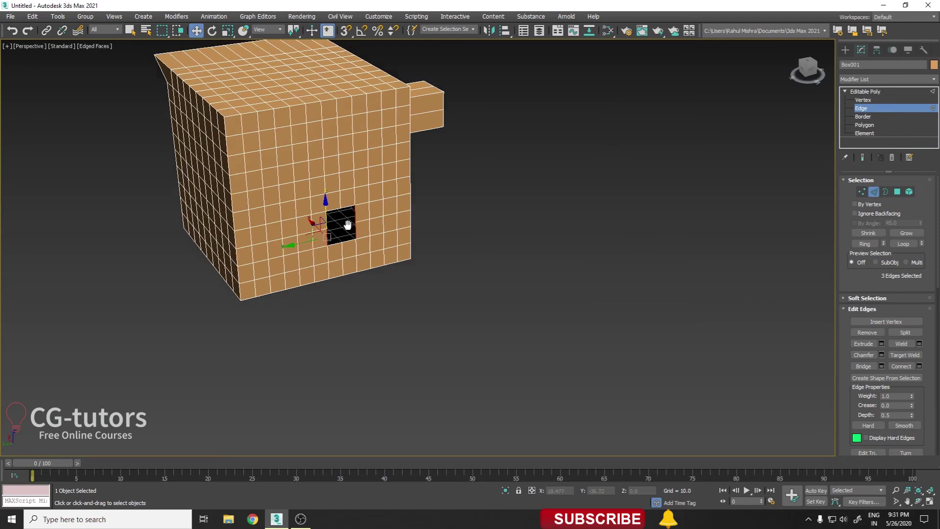
Undo the extra edge selections and reselect only the hole's right edge.
{"action": "scroll", "coordinate": [359, 255], "scroll_direction": "up", "scroll_amount": 5}
{"action": "scroll", "coordinate": [381, 243], "scroll_direction": "down", "scroll_amount": 5}
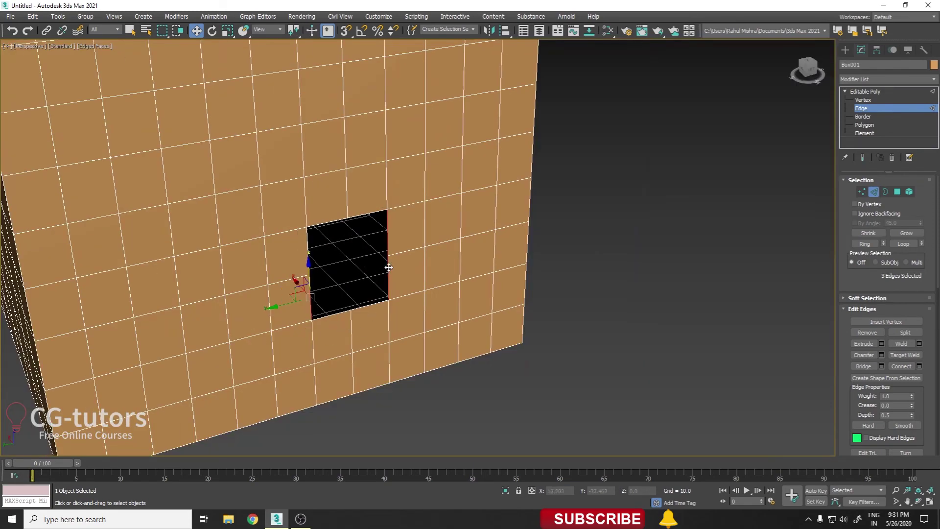
{"action": "scroll", "coordinate": [390, 278], "scroll_direction": "up", "scroll_amount": 4}
{"action": "key", "text": "ctrl+z"}
{"action": "middle_click_drag", "start_coordinate": [300, 213], "coordinate": [321, 279]}
{"action": "left_click", "coordinate": [421, 178]}
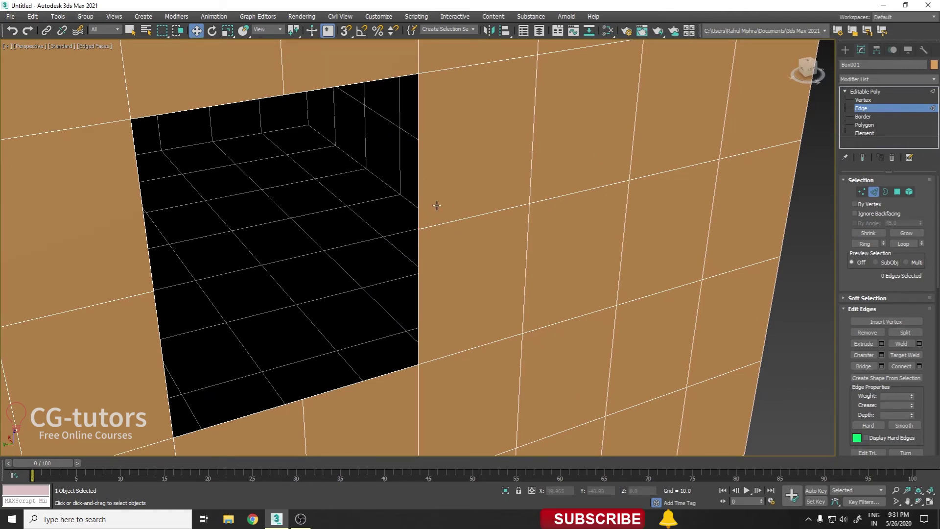
{"action": "left_click", "coordinate": [420, 177]}
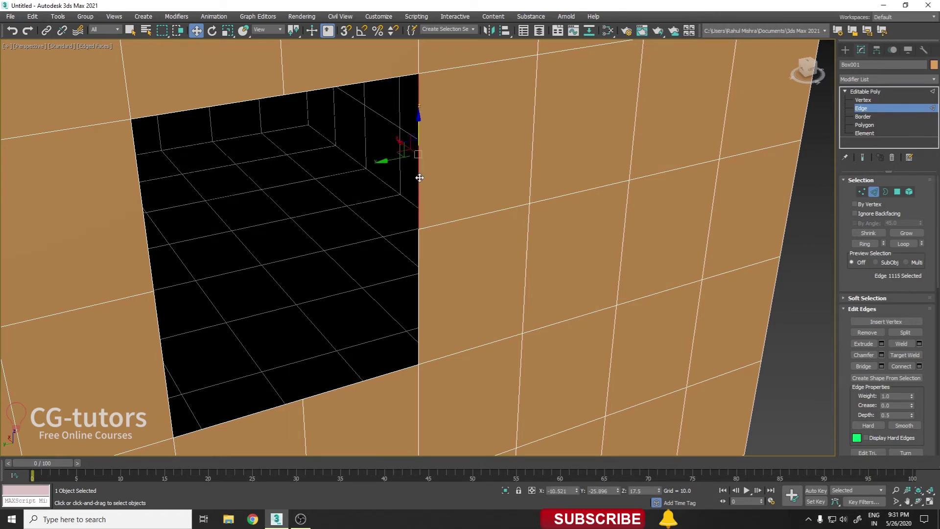
Bridge the hole's left and right edges with a 2-segment bridge.
{"action": "left_click", "coordinate": [140, 191], "text": "ctrl"}
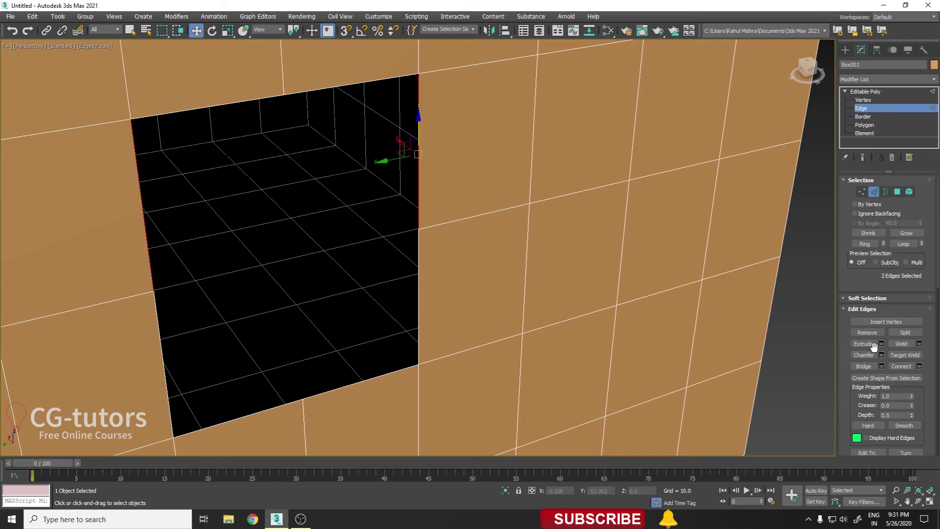
{"action": "left_click", "coordinate": [881, 365]}
{"action": "middle_click_drag", "start_coordinate": [252, 183], "coordinate": [267, 206]}
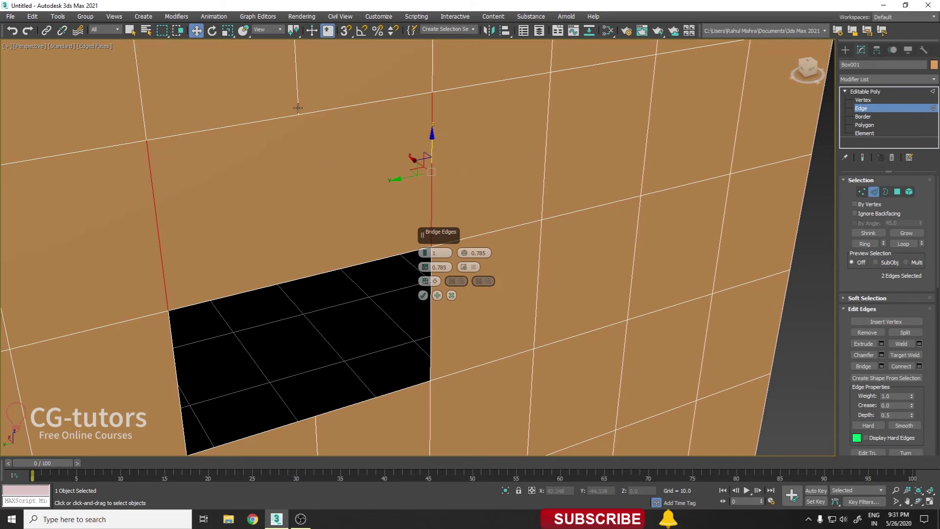
{"action": "left_click", "coordinate": [430, 255]}
{"action": "mouse_move", "coordinate": [294, 117]}
{"action": "middle_mouse_down", "text": "alt"}
{"action": "mouse_move", "coordinate": [275, 142]}
{"action": "mouse_move", "coordinate": [273, 96]}
{"action": "mouse_move", "coordinate": [310, 152]}
{"action": "middle_mouse_up", "text": "alt"}
{"action": "left_click", "coordinate": [423, 295]}
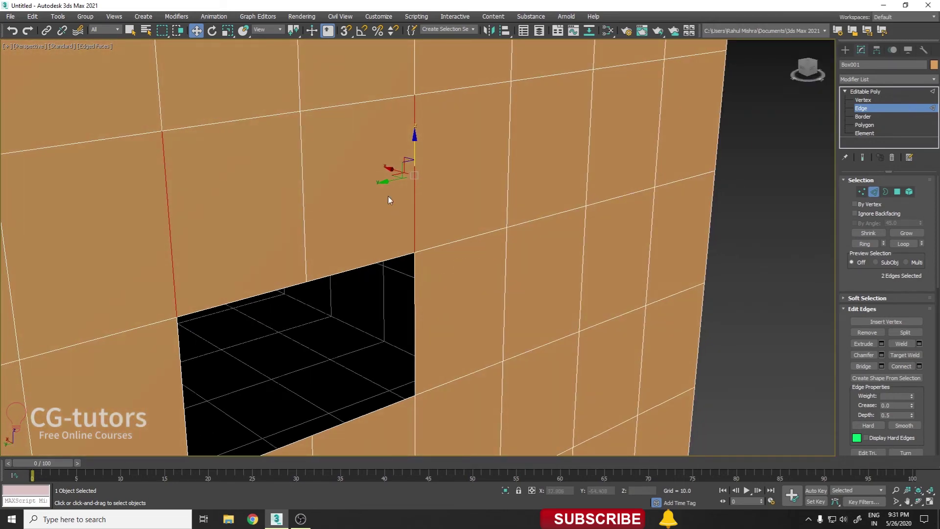
Switch to Vertex level with nothing selected.
{"action": "key", "text": "1"}
{"action": "left_click", "coordinate": [297, 111]}
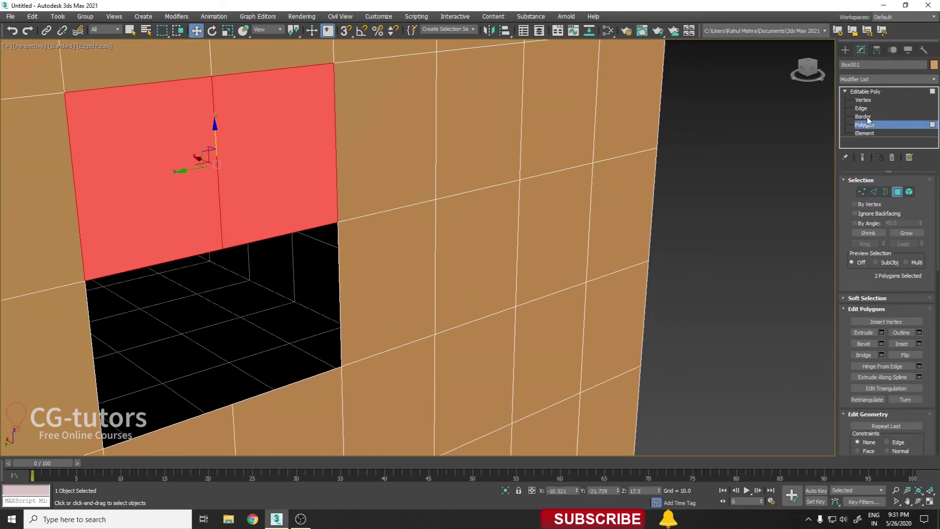
{"action": "left_click", "coordinate": [869, 99]}
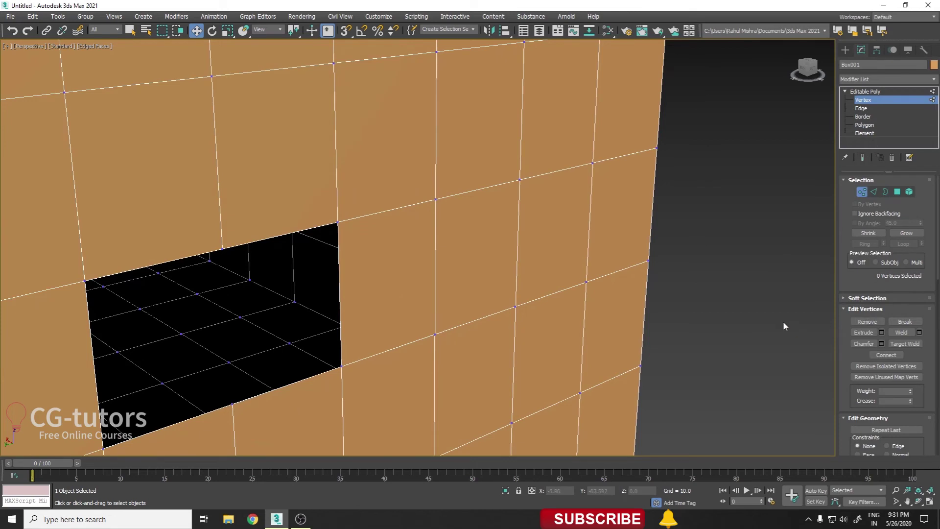
{"action": "left_click", "coordinate": [865, 92]}
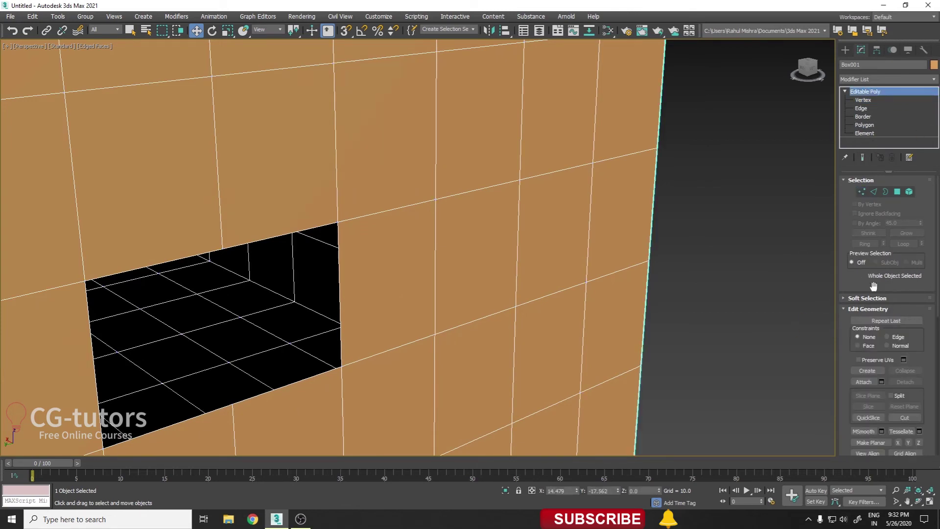
{"action": "left_click_drag", "start_coordinate": [855, 283], "coordinate": [865, 164]}
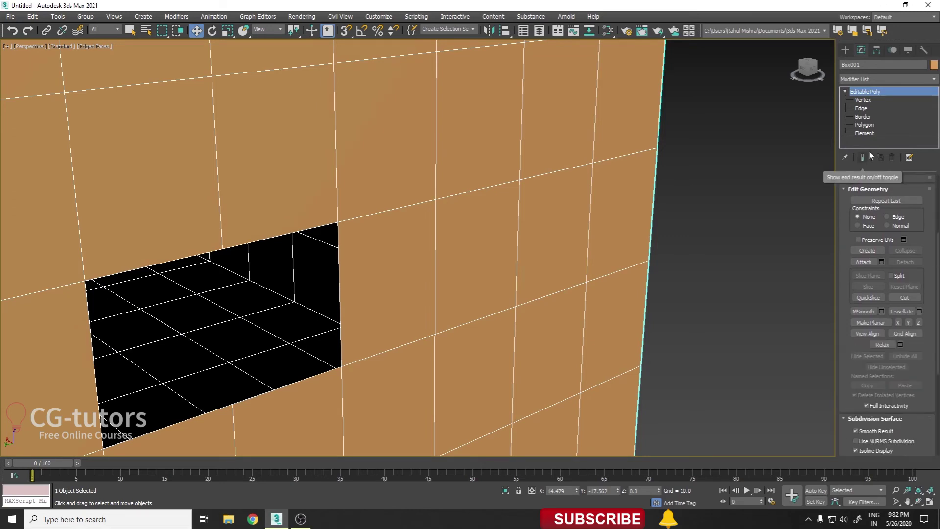
{"action": "scroll", "coordinate": [640, 158], "scroll_direction": "down", "scroll_amount": 5}
{"action": "left_click", "coordinate": [870, 100]}
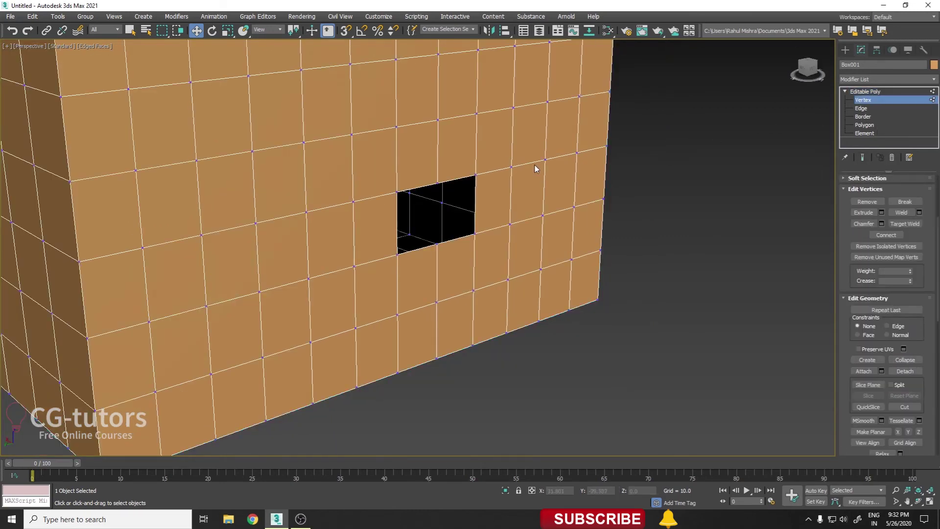
{"action": "scroll", "coordinate": [645, 257], "scroll_direction": "down", "scroll_amount": 3}
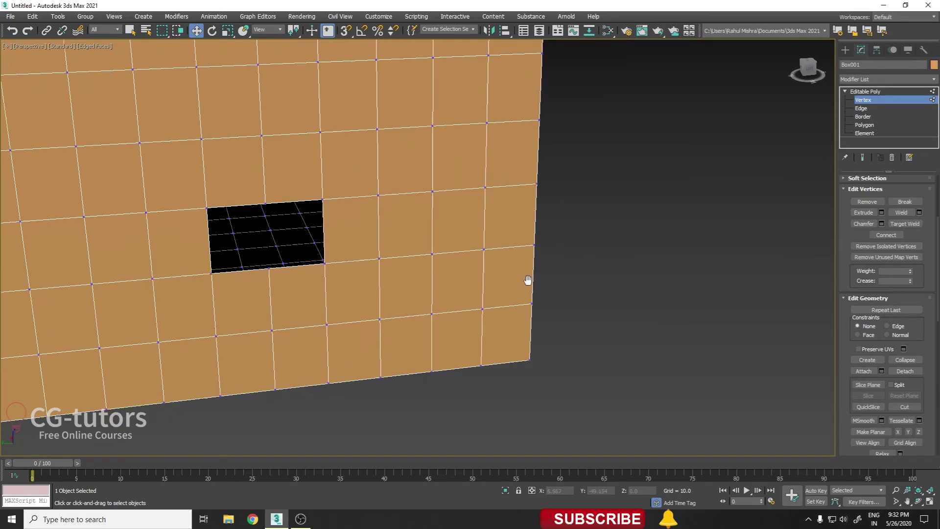
{"action": "scroll", "coordinate": [524, 279], "scroll_direction": "down", "scroll_amount": 5}
{"action": "scroll", "coordinate": [703, 235], "scroll_direction": "up", "scroll_amount": 5}
{"action": "mouse_move", "coordinate": [703, 235]}
{"action": "middle_mouse_down", "text": "alt"}
{"action": "mouse_move", "coordinate": [590, 265]}
{"action": "mouse_move", "coordinate": [489, 315]}
{"action": "middle_mouse_up", "text": "alt"}
{"action": "scroll", "coordinate": [387, 281], "scroll_direction": "up", "scroll_amount": 3}
{"action": "mouse_move", "coordinate": [386, 280]}
{"action": "middle_mouse_down", "text": "alt"}
{"action": "mouse_move", "coordinate": [460, 290]}
{"action": "mouse_move", "coordinate": [493, 265]}
{"action": "middle_mouse_up", "text": "alt"}
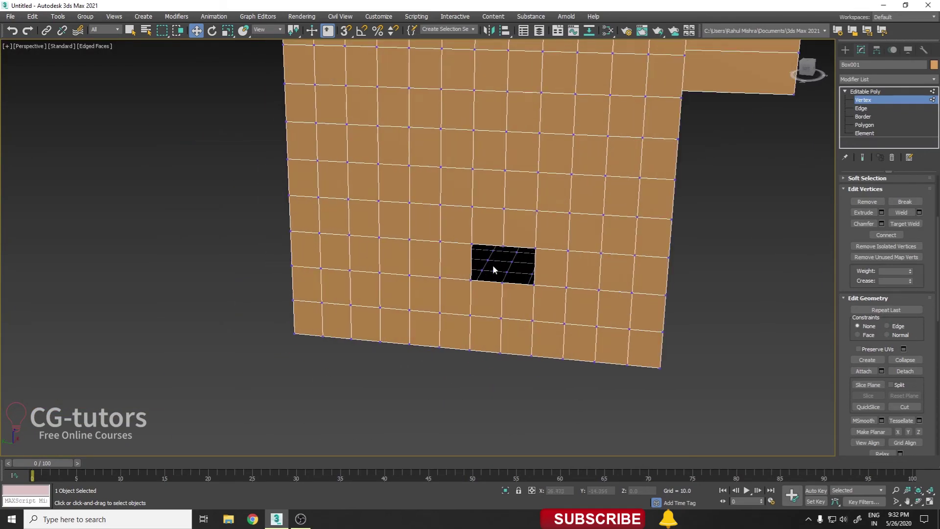
{"action": "scroll", "coordinate": [492, 265], "scroll_direction": "up", "scroll_amount": 5}
{"action": "left_click", "coordinate": [459, 347]}
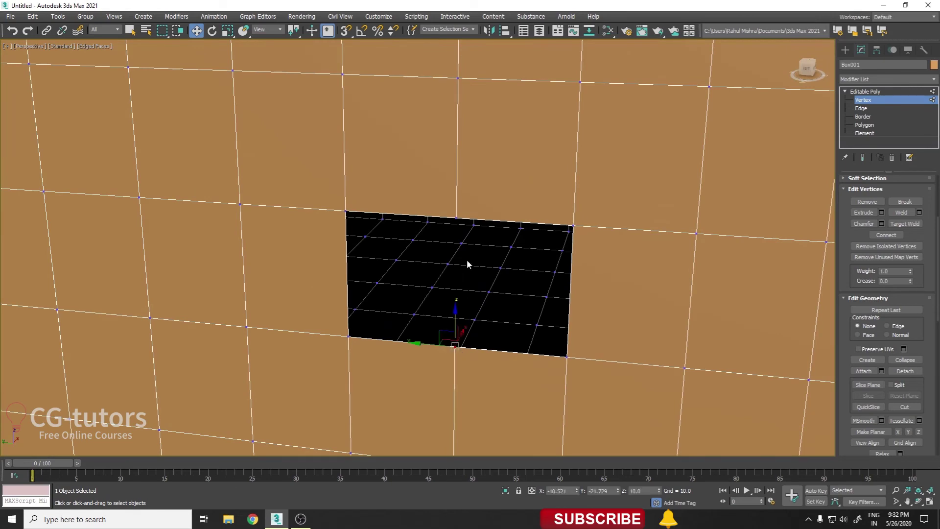
{"action": "left_click", "coordinate": [457, 218], "text": "ctrl"}
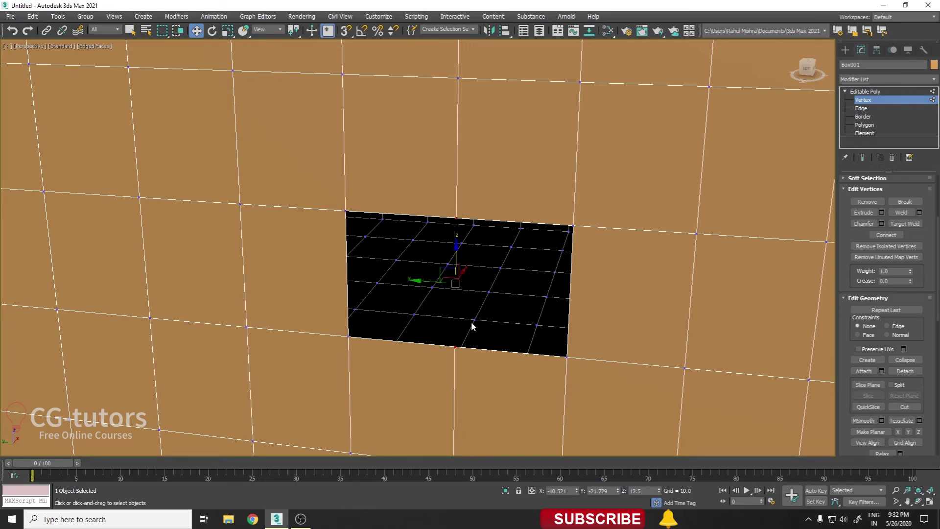
Preview a weld on the hole vertices, then cancel it so they stay unwelded.
{"action": "left_click", "coordinate": [920, 212]}
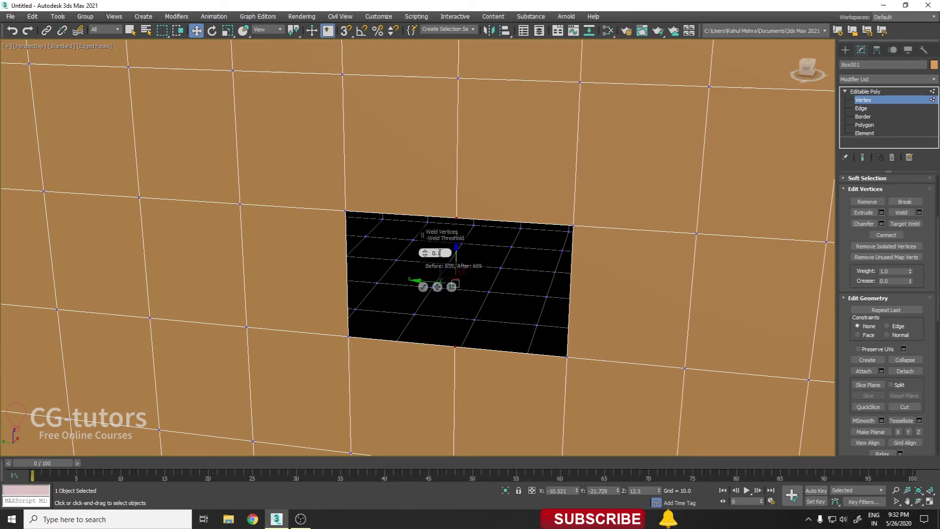
{"action": "left_click_drag", "start_coordinate": [426, 254], "coordinate": [432, 158]}
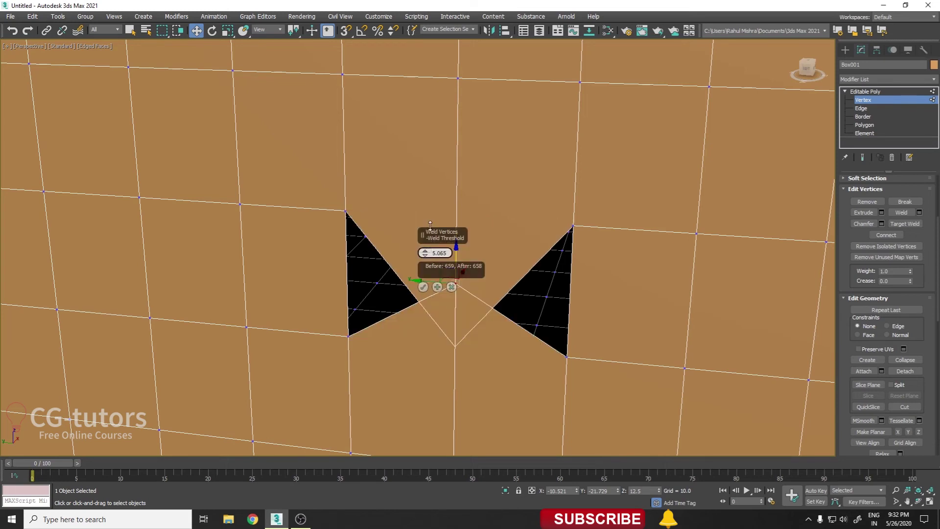
{"action": "left_click", "coordinate": [452, 287]}
{"action": "mouse_move", "coordinate": [488, 314]}
{"action": "middle_mouse_down", "text": "alt"}
{"action": "mouse_move", "coordinate": [539, 307]}
{"action": "mouse_move", "coordinate": [554, 332]}
{"action": "middle_mouse_up", "text": "alt"}
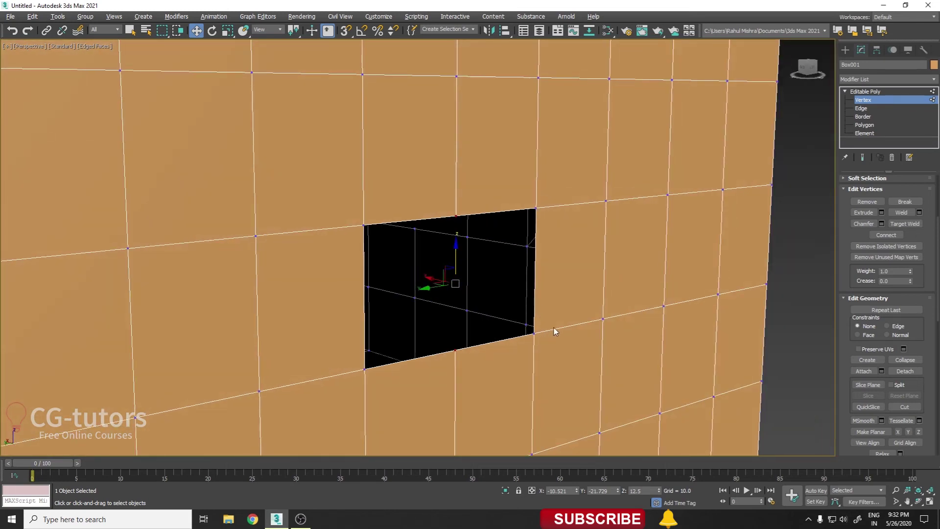
Delete the two polygons below the hole to extend the opening downward.
{"action": "left_click", "coordinate": [892, 125]}
{"action": "scroll", "coordinate": [625, 283], "scroll_direction": "down", "scroll_amount": 5}
{"action": "mouse_move", "coordinate": [588, 237]}
{"action": "middle_mouse_down", "text": "alt"}
{"action": "mouse_move", "coordinate": [558, 281]}
{"action": "mouse_move", "coordinate": [496, 279]}
{"action": "middle_mouse_up", "text": "alt"}
{"action": "scroll", "coordinate": [492, 255], "scroll_direction": "up", "scroll_amount": 2}
{"action": "left_click", "coordinate": [480, 258], "text": "ctrl"}
{"action": "left_click", "coordinate": [445, 260], "text": "ctrl"}
{"action": "scroll", "coordinate": [465, 235], "scroll_direction": "up", "scroll_amount": 2}
{"action": "key", "text": "Delete"}
View the door-shaped opening head-on, ending back at Polygon level.
{"action": "middle_click_drag", "start_coordinate": [472, 230], "coordinate": [471, 313], "text": "alt"}
{"action": "scroll", "coordinate": [472, 241], "scroll_direction": "up", "scroll_amount": 3}
{"action": "key", "text": "1"}
{"action": "scroll", "coordinate": [430, 238], "scroll_direction": "down", "scroll_amount": 4}
{"action": "scroll", "coordinate": [430, 240], "scroll_direction": "up", "scroll_amount": 2}
{"action": "scroll", "coordinate": [446, 240], "scroll_direction": "up", "scroll_amount": 2}
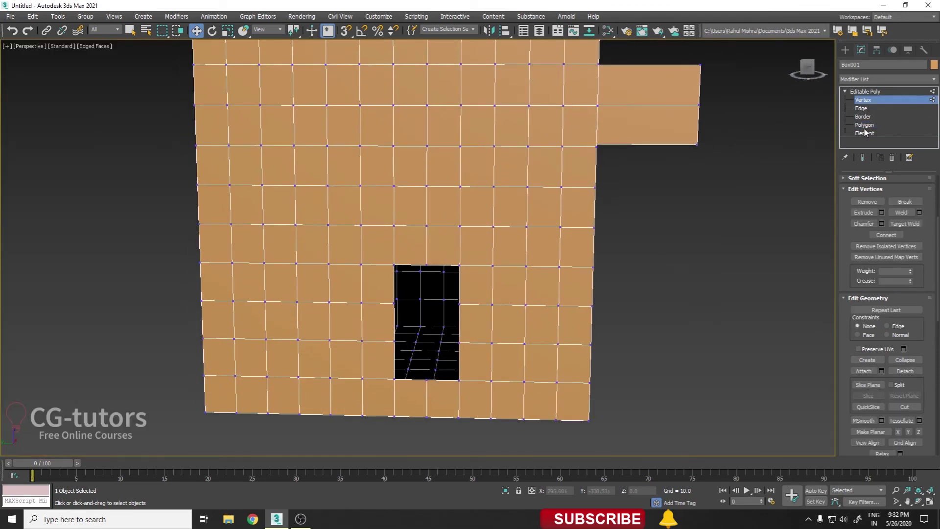
{"action": "key", "text": "4"}
{"action": "middle_click_drag", "start_coordinate": [482, 312], "coordinate": [498, 290]}
Target-weld the hole's lower-left corner vertex onto the vertex on its right edge.
{"action": "left_click", "coordinate": [903, 98]}
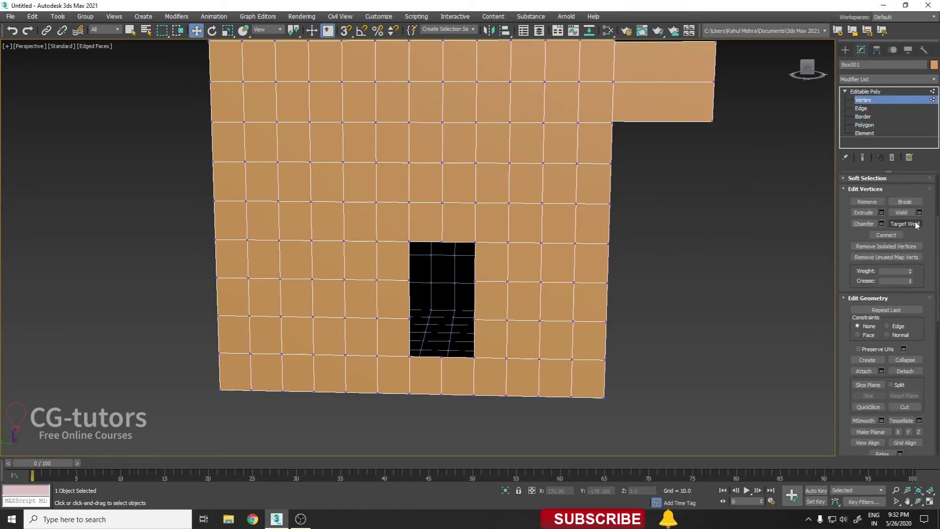
{"action": "left_click", "coordinate": [916, 223]}
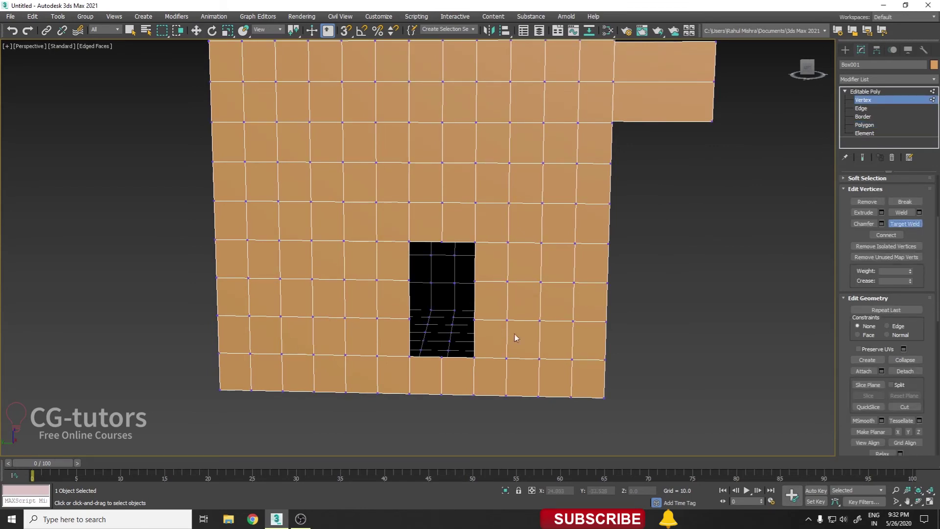
{"action": "left_click", "coordinate": [408, 357]}
{"action": "left_click", "coordinate": [474, 319]}
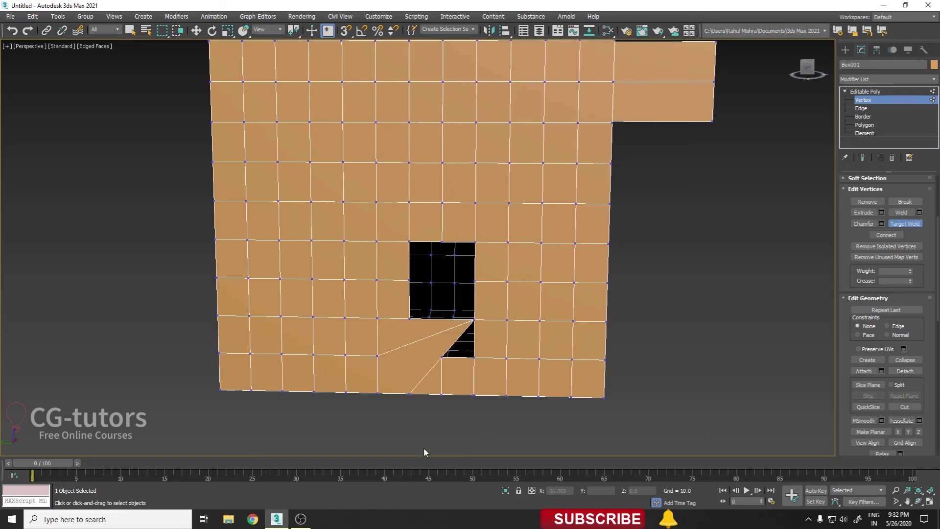
{"action": "scroll", "coordinate": [446, 343], "scroll_direction": "up", "scroll_amount": 4}
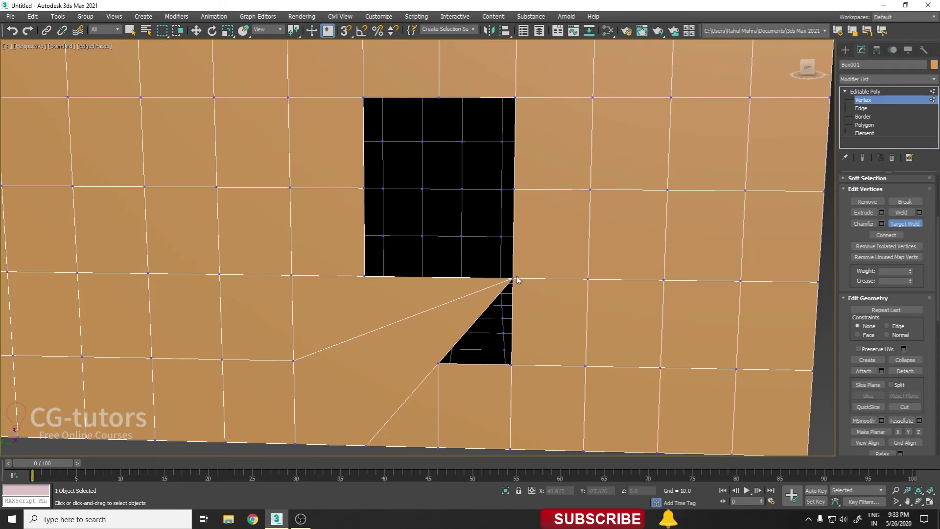
{"action": "right_click", "coordinate": [558, 288]}
{"action": "right_click", "coordinate": [531, 273]}
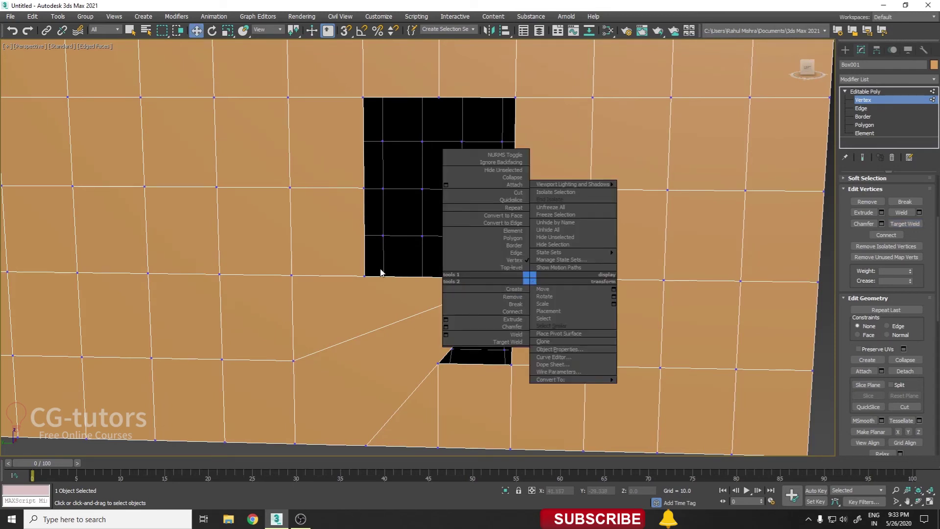
{"action": "right_click", "coordinate": [436, 269]}
{"action": "left_click", "coordinate": [296, 273]}
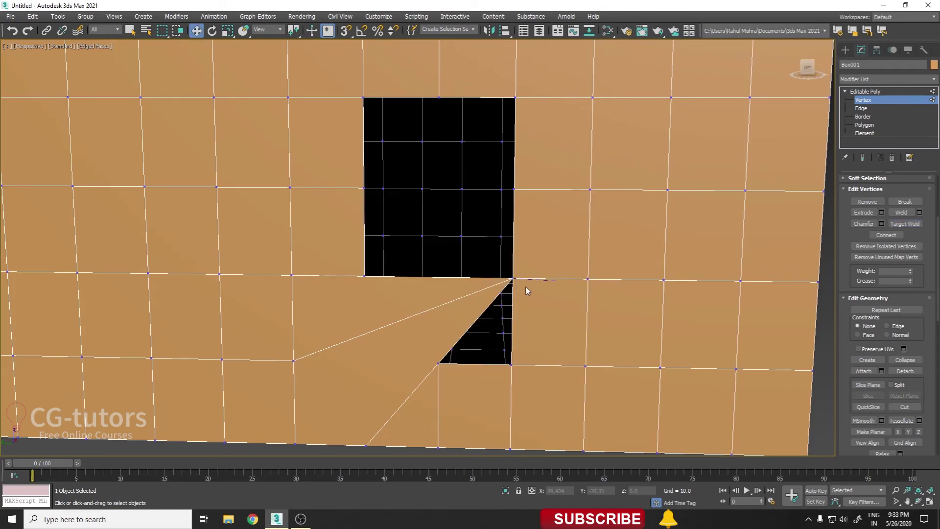
{"action": "right_click", "coordinate": [526, 288]}
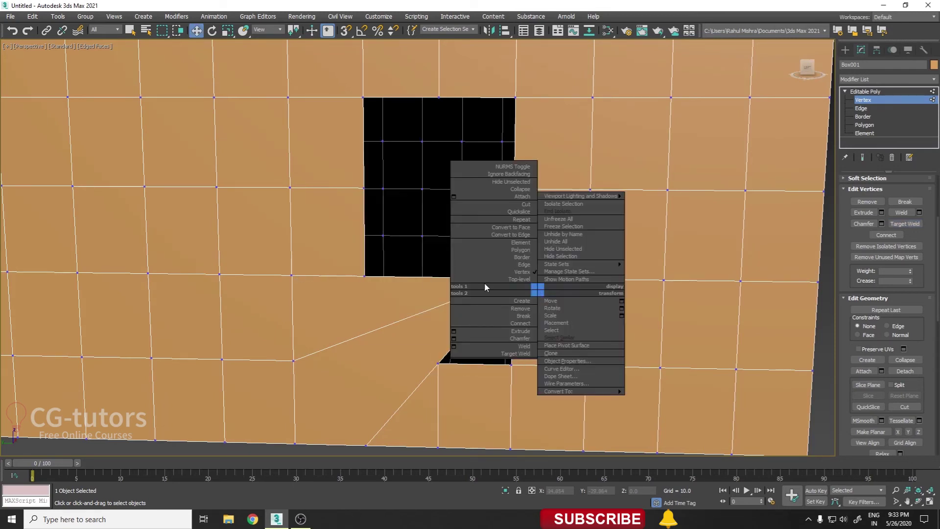
{"action": "left_click", "coordinate": [353, 316]}
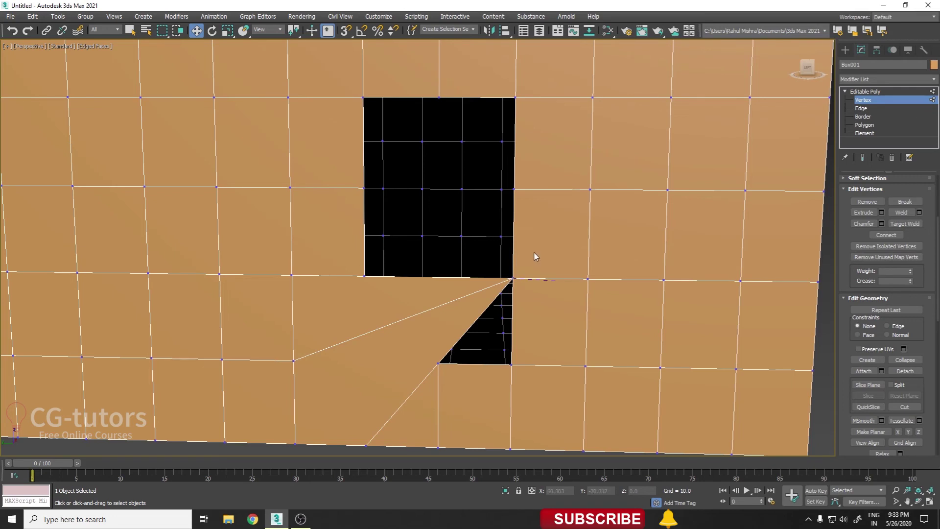
{"action": "middle_click_drag", "start_coordinate": [536, 256], "coordinate": [512, 273]}
{"action": "key", "text": "4"}
{"action": "left_click", "coordinate": [597, 184]}
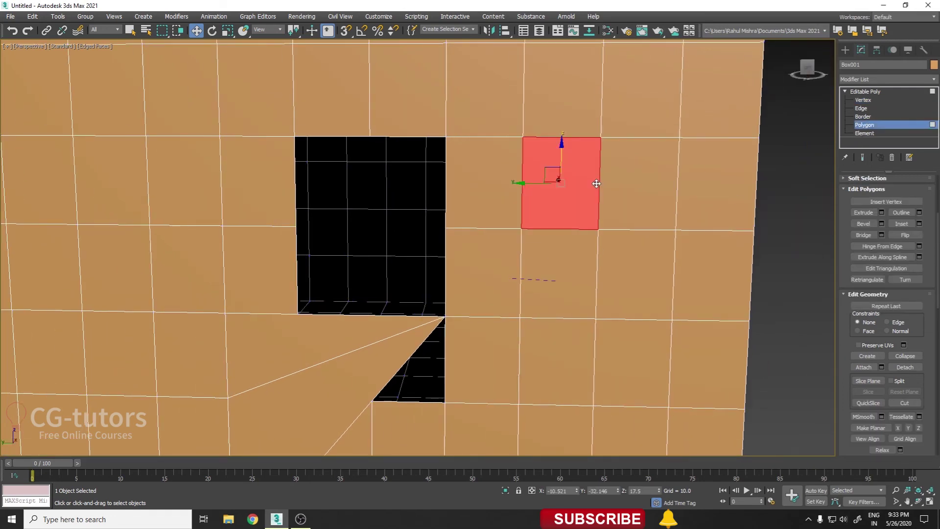
{"action": "left_click", "coordinate": [864, 100]}
{"action": "left_click", "coordinate": [520, 228]}
{"action": "mouse_move", "coordinate": [521, 239]}
{"action": "middle_mouse_down", "text": "alt"}
{"action": "mouse_move", "coordinate": [571, 282]}
{"action": "mouse_move", "coordinate": [809, 223]}
{"action": "middle_mouse_up", "text": "alt"}
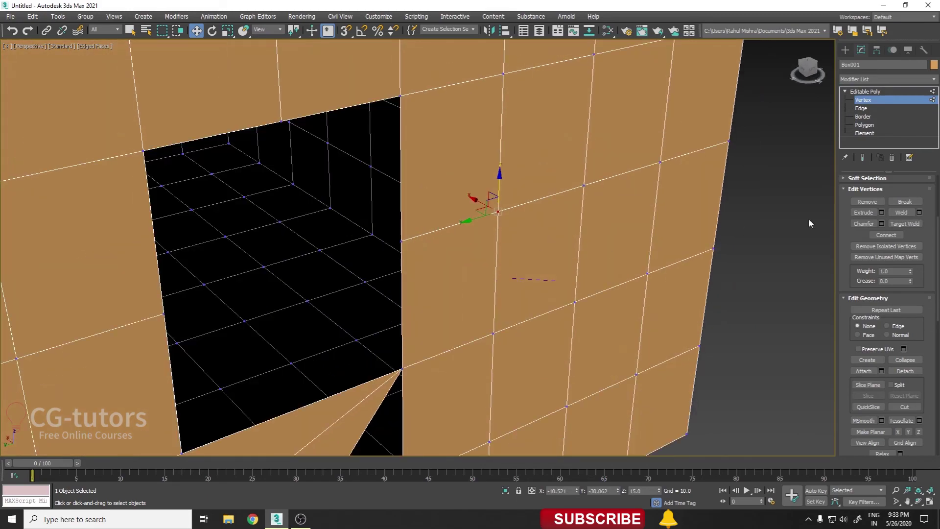
{"action": "left_click", "coordinate": [882, 212]}
{"action": "mouse_move", "coordinate": [532, 254]}
{"action": "middle_mouse_down", "text": "alt"}
{"action": "mouse_move", "coordinate": [417, 215]}
{"action": "mouse_move", "coordinate": [488, 219]}
{"action": "mouse_move", "coordinate": [431, 235]}
{"action": "middle_mouse_up", "text": "alt"}
{"action": "mouse_move", "coordinate": [425, 253]}
{"action": "left_mouse_down"}
{"action": "mouse_move", "coordinate": [429, 309]}
{"action": "mouse_move", "coordinate": [431, 269]}
{"action": "left_mouse_up"}
{"action": "middle_click_drag", "start_coordinate": [431, 268], "coordinate": [430, 267], "text": "alt"}
{"action": "mouse_move", "coordinate": [430, 267]}
{"action": "left_mouse_down"}
{"action": "mouse_move", "coordinate": [432, 288]}
{"action": "mouse_move", "coordinate": [435, 271]}
{"action": "left_mouse_up"}
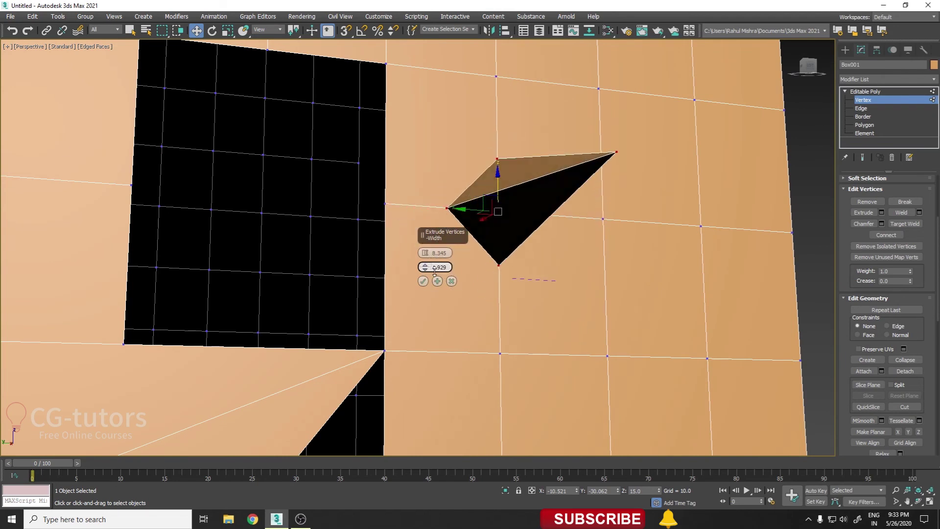
{"action": "middle_click_drag", "start_coordinate": [560, 307], "coordinate": [550, 326], "text": "alt"}
{"action": "left_click", "coordinate": [451, 281]}
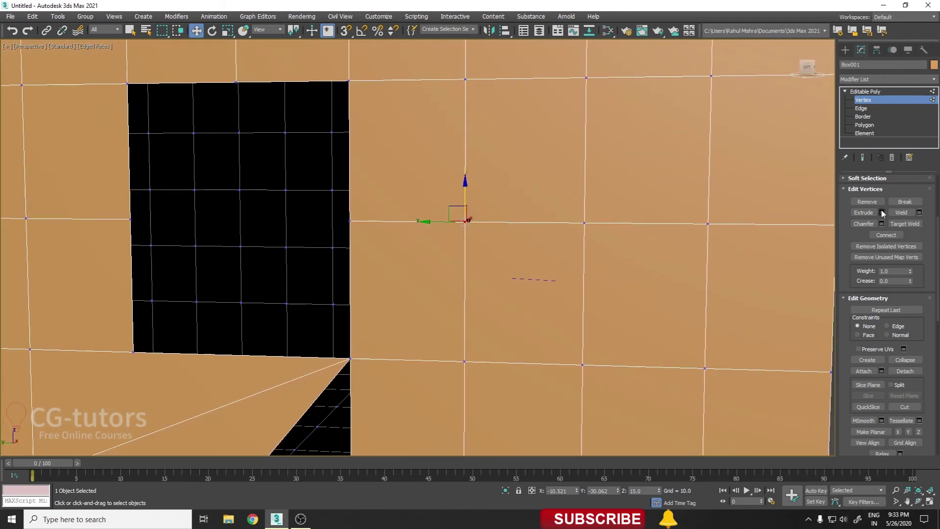
Select a vertex mid-face and preview a chamfer, then cancel and reframe the view.
{"action": "middle_click_drag", "start_coordinate": [777, 252], "coordinate": [645, 237]}
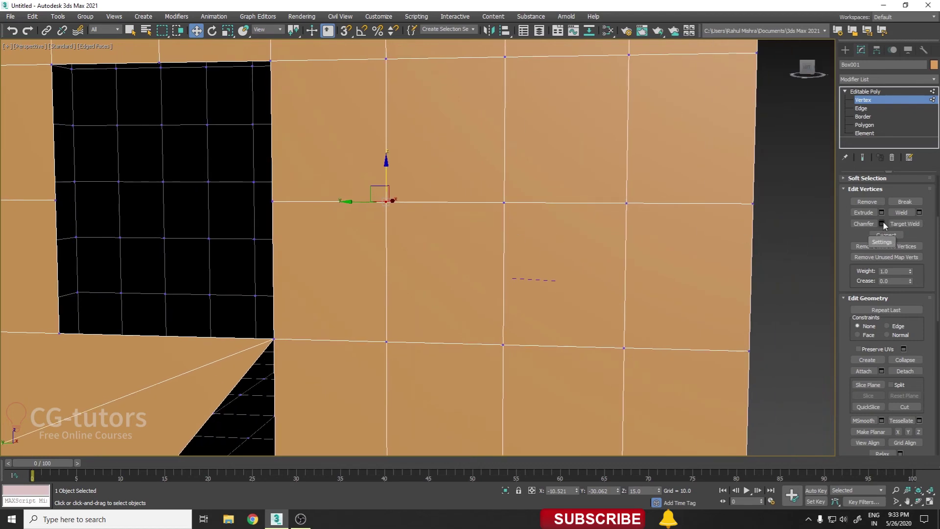
{"action": "left_click", "coordinate": [502, 345]}
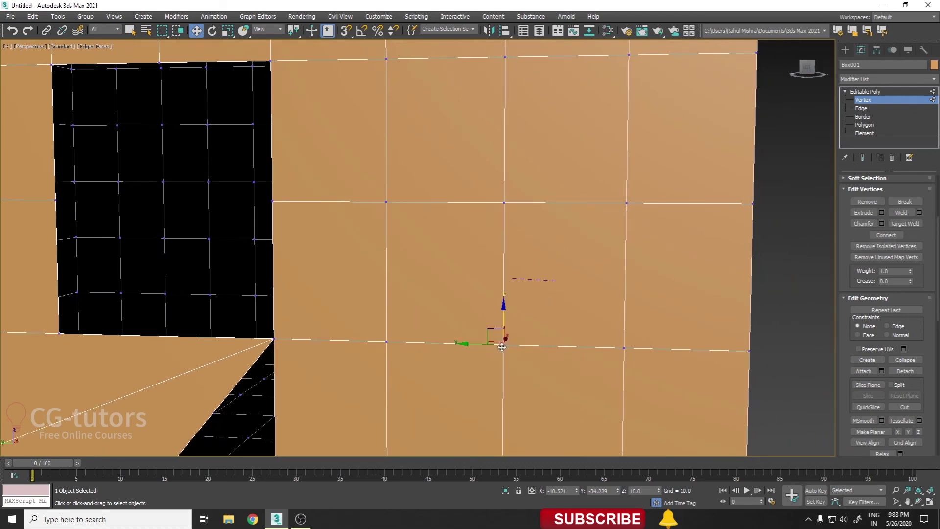
{"action": "middle_click_drag", "start_coordinate": [502, 347], "coordinate": [573, 315]}
{"action": "left_click", "coordinate": [882, 224]}
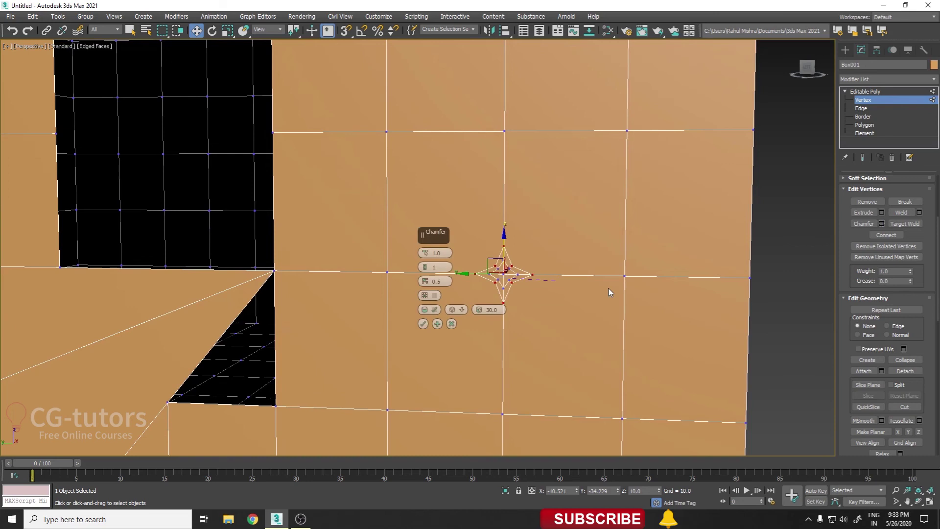
{"action": "scroll", "coordinate": [535, 286], "scroll_direction": "up", "scroll_amount": 3}
{"action": "scroll", "coordinate": [535, 287], "scroll_direction": "down", "scroll_amount": 5}
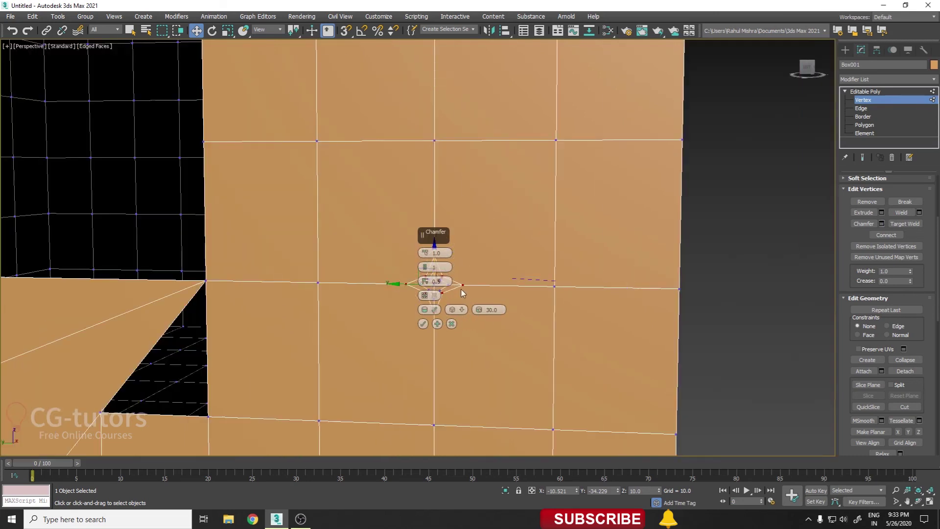
{"action": "middle_click_drag", "start_coordinate": [451, 270], "coordinate": [353, 260]}
{"action": "left_click", "coordinate": [451, 324]}
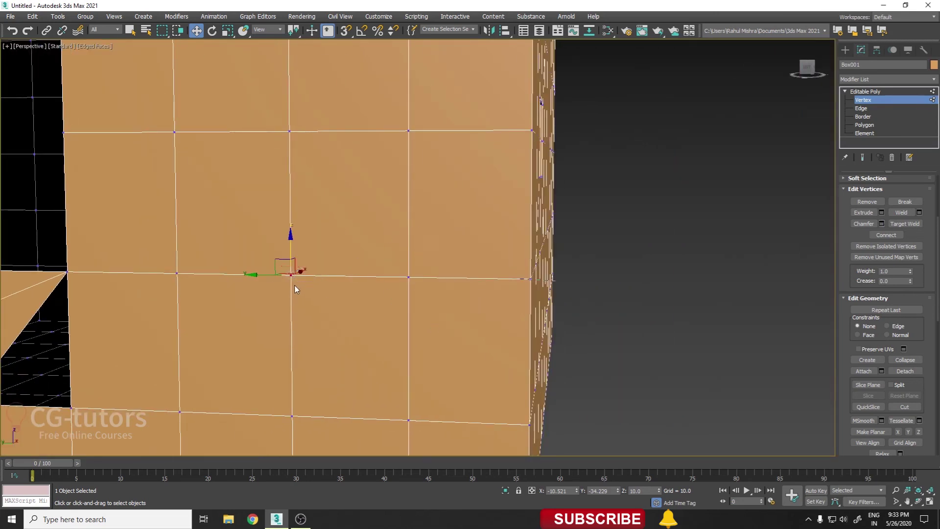
{"action": "left_click_drag", "start_coordinate": [293, 276], "coordinate": [273, 315]}
{"action": "middle_click_drag", "start_coordinate": [342, 315], "coordinate": [432, 247]}
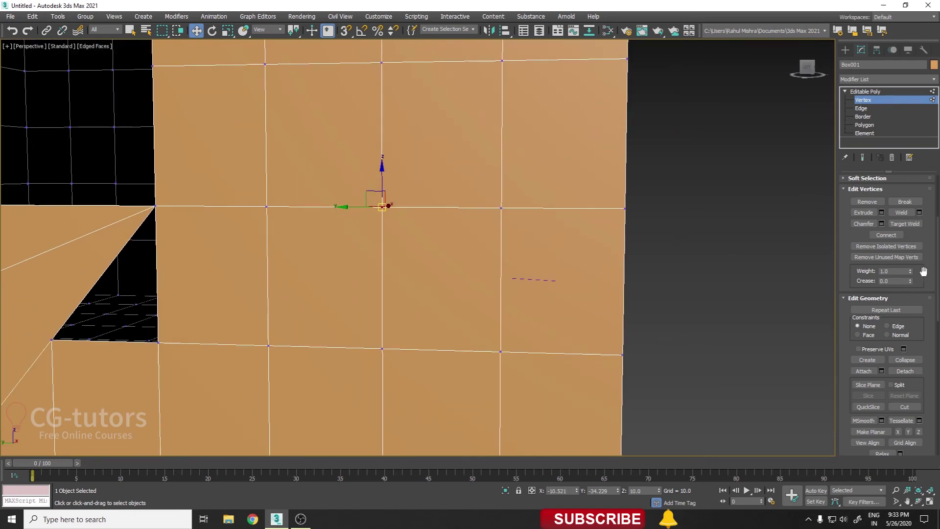
Chamfer the vertex with an amount of about 3 and 2 segments.
{"action": "left_click", "coordinate": [882, 224]}
{"action": "mouse_move", "coordinate": [426, 253]}
{"action": "left_mouse_down"}
{"action": "mouse_move", "coordinate": [438, 242]}
{"action": "mouse_move", "coordinate": [425, 274]}
{"action": "mouse_move", "coordinate": [425, 245]}
{"action": "mouse_move", "coordinate": [426, 254]}
{"action": "left_mouse_up"}
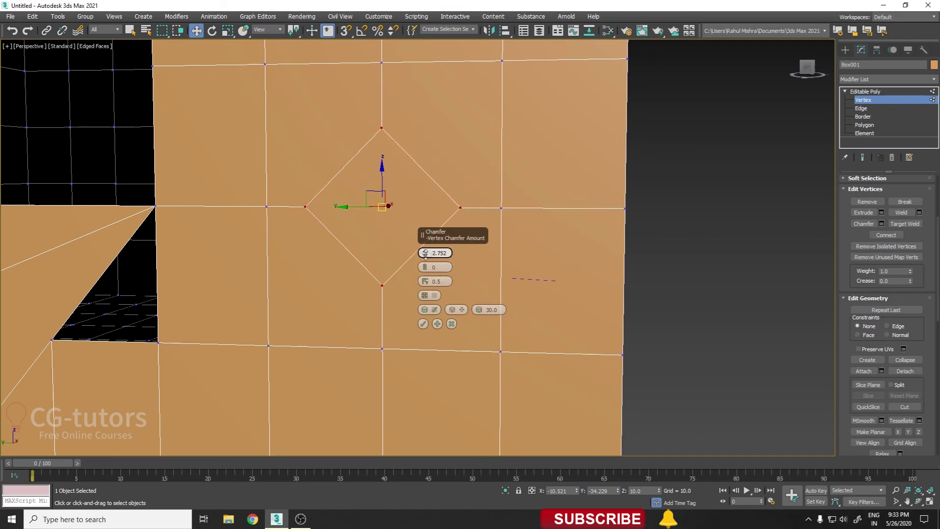
{"action": "left_click_drag", "start_coordinate": [425, 254], "coordinate": [430, 251]}
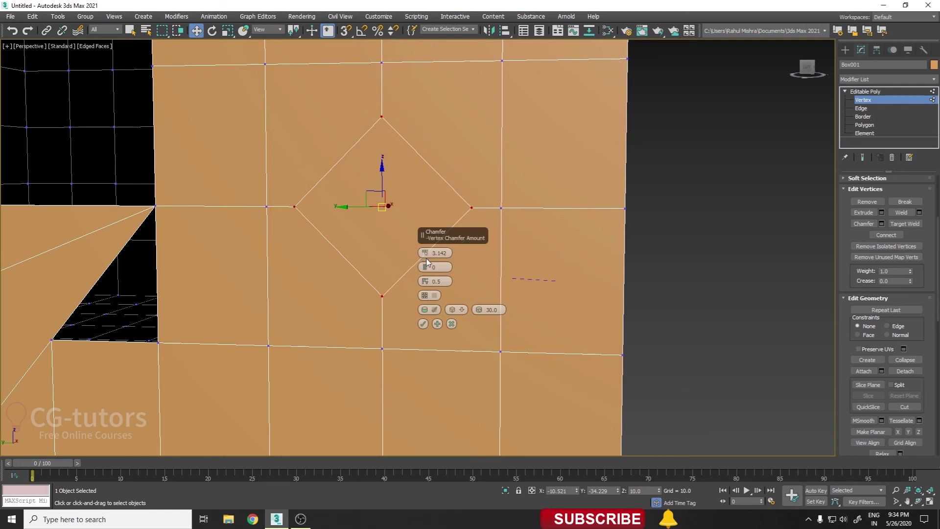
{"action": "left_click", "coordinate": [427, 267]}
{"action": "left_click", "coordinate": [427, 267]}
{"action": "left_click", "coordinate": [426, 267]}
{"action": "left_click", "coordinate": [424, 270]}
{"action": "left_click", "coordinate": [424, 271]}
{"action": "left_click", "coordinate": [425, 267]}
Set chamfer depth to -0.5 for a rounded dome, refine segments, and apply.
{"action": "left_click", "coordinate": [425, 283]}
{"action": "mouse_move", "coordinate": [425, 283]}
{"action": "left_mouse_down"}
{"action": "mouse_move", "coordinate": [424, 329]}
{"action": "mouse_move", "coordinate": [426, 288]}
{"action": "left_mouse_up"}
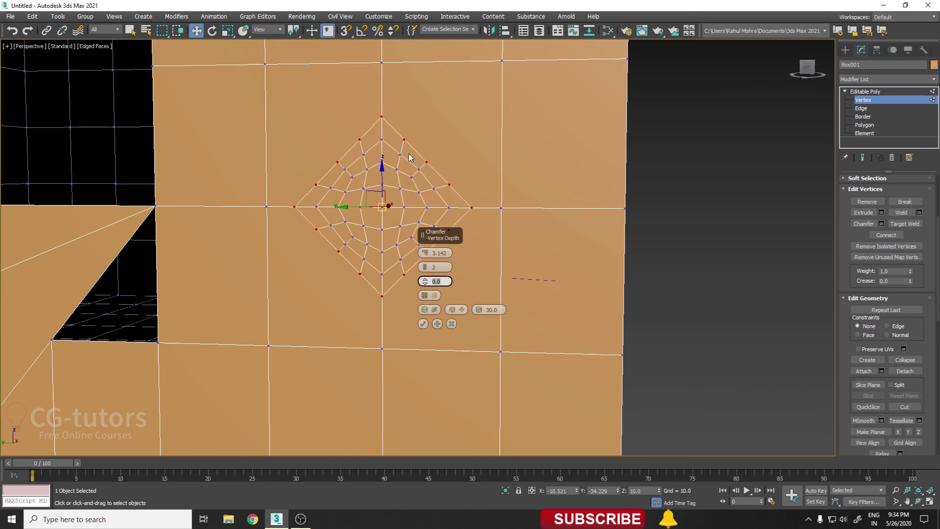
{"action": "left_click_drag", "start_coordinate": [424, 286], "coordinate": [428, 337]}
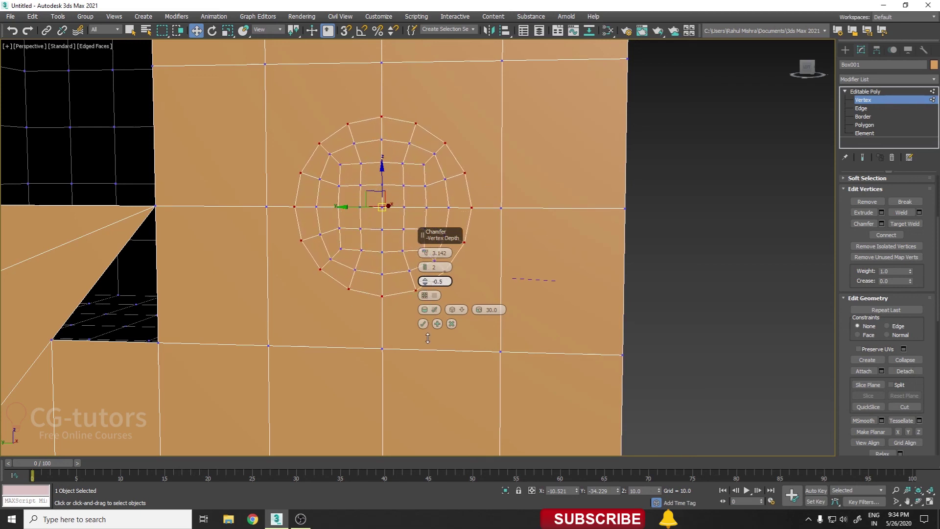
{"action": "left_click_drag", "start_coordinate": [427, 338], "coordinate": [429, 368]}
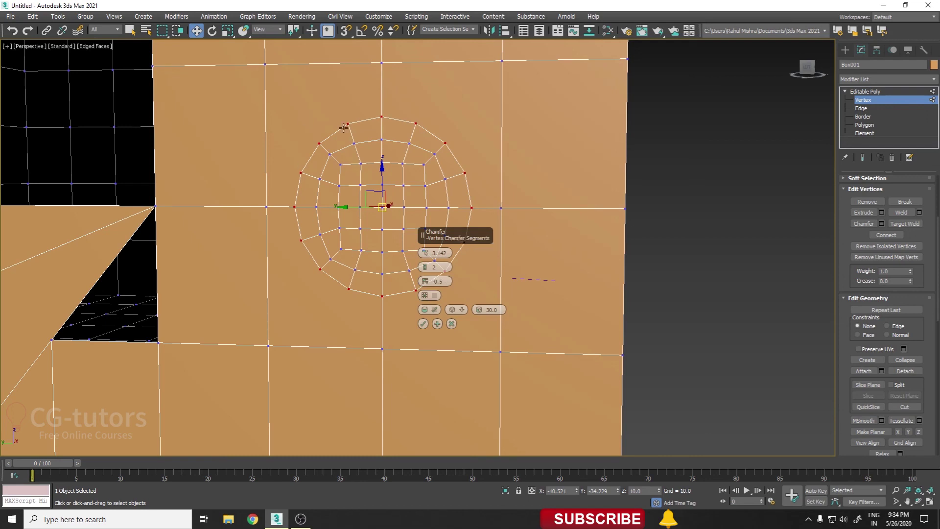
{"action": "left_click_drag", "start_coordinate": [426, 267], "coordinate": [426, 260]}
{"action": "left_click", "coordinate": [423, 324]}
Inspect the chamfered dome with wireframe edges hidden, then show them again.
{"action": "scroll", "coordinate": [370, 255], "scroll_direction": "down", "scroll_amount": 1}
{"action": "scroll", "coordinate": [369, 255], "scroll_direction": "down", "scroll_amount": 3}
{"action": "key", "text": "F4"}
{"action": "left_click", "coordinate": [875, 92]}
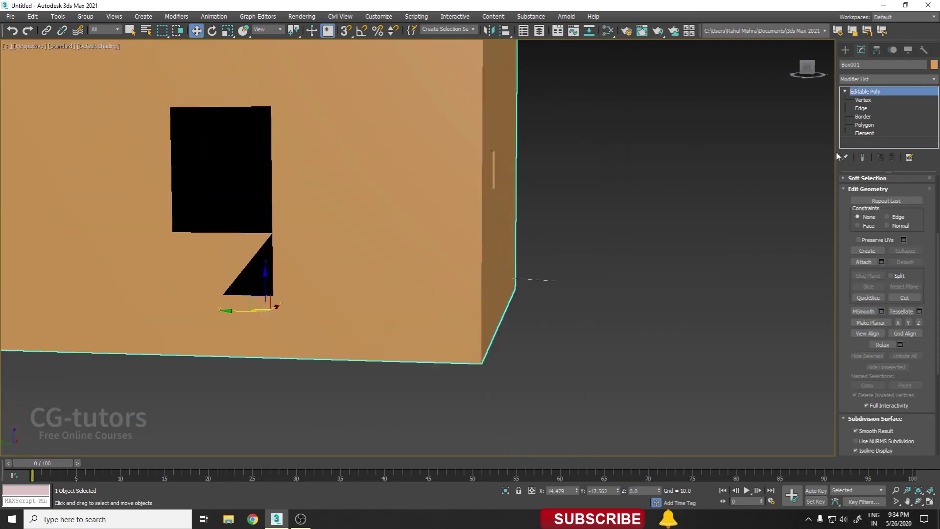
{"action": "mouse_move", "coordinate": [633, 227]}
{"action": "middle_mouse_down", "text": "alt"}
{"action": "mouse_move", "coordinate": [659, 276]}
{"action": "mouse_move", "coordinate": [920, 127]}
{"action": "middle_mouse_up", "text": "alt"}
{"action": "left_click", "coordinate": [864, 99]}
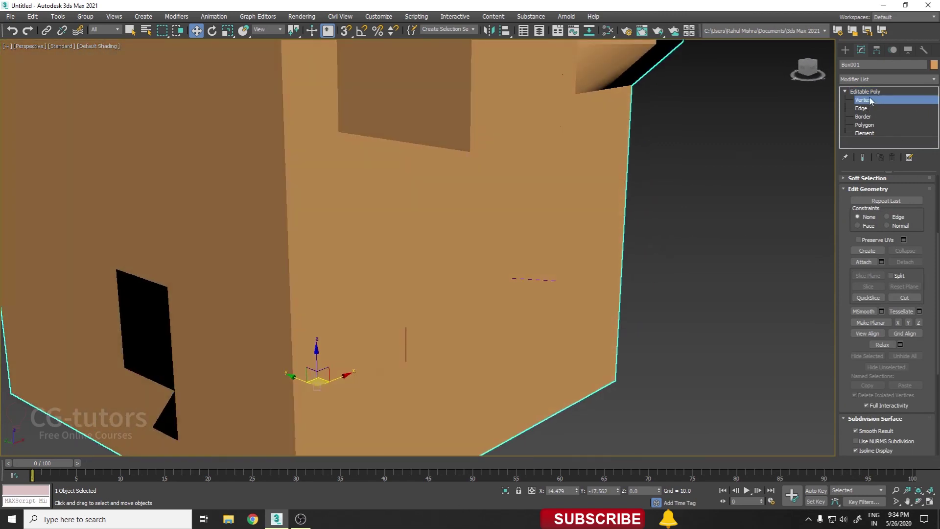
{"action": "scroll", "coordinate": [541, 203], "scroll_direction": "down", "scroll_amount": 2}
{"action": "mouse_move", "coordinate": [541, 204]}
{"action": "middle_mouse_down", "text": "alt"}
{"action": "mouse_move", "coordinate": [563, 225]}
{"action": "mouse_move", "coordinate": [519, 237]}
{"action": "middle_mouse_up", "text": "alt"}
{"action": "scroll", "coordinate": [563, 225], "scroll_direction": "up", "scroll_amount": 5}
{"action": "scroll", "coordinate": [654, 247], "scroll_direction": "down", "scroll_amount": 5}
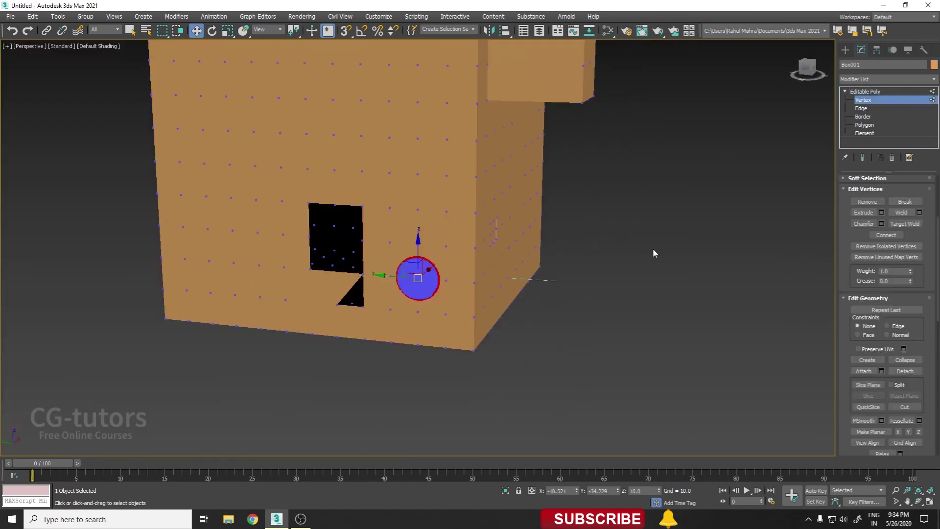
{"action": "scroll", "coordinate": [480, 282], "scroll_direction": "down", "scroll_amount": 4}
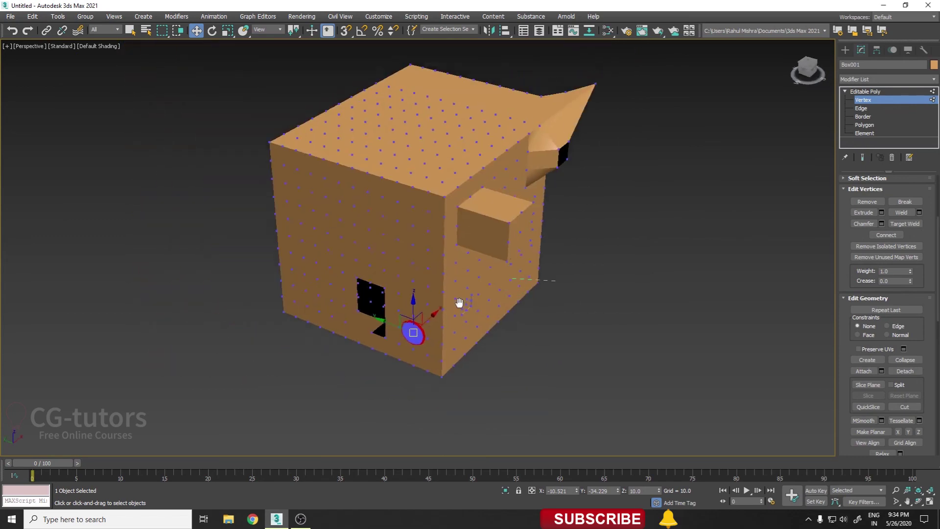
{"action": "key", "text": "F4"}
Select Box001 at object level and scroll to the Subdivision Surface rollout.
{"action": "left_click", "coordinate": [865, 91]}
{"action": "left_click", "coordinate": [520, 249]}
{"action": "middle_click_drag", "start_coordinate": [519, 248], "coordinate": [499, 270], "text": "alt"}
{"action": "left_click", "coordinate": [498, 271]}
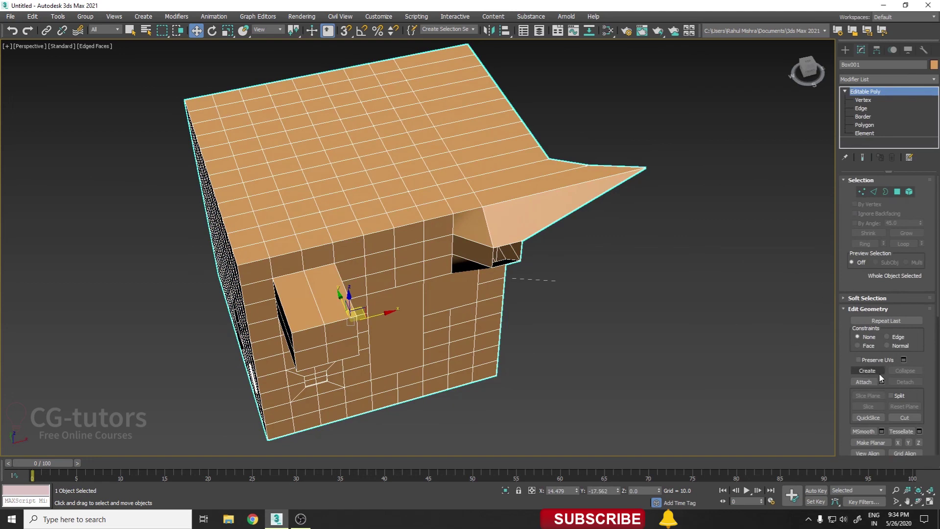
{"action": "left_click_drag", "start_coordinate": [905, 412], "coordinate": [901, 325]}
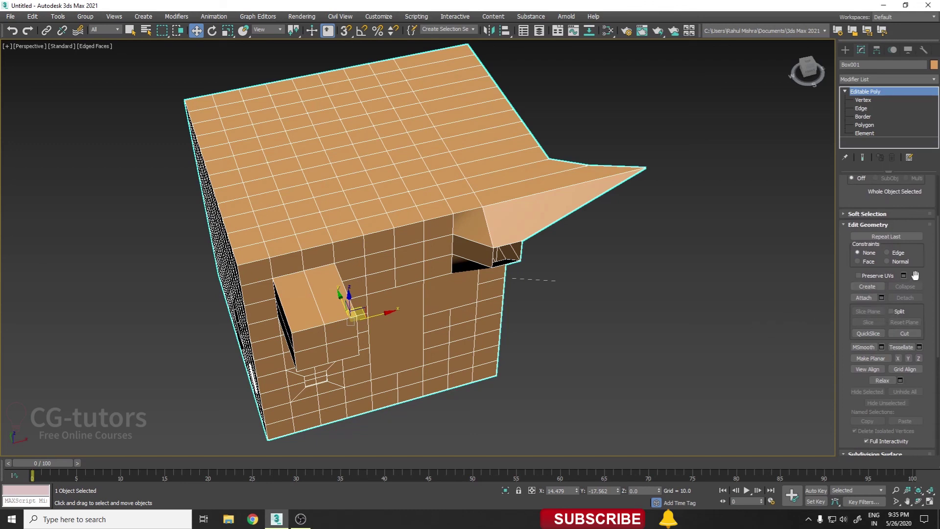
{"action": "left_click_drag", "start_coordinate": [915, 276], "coordinate": [916, 170]}
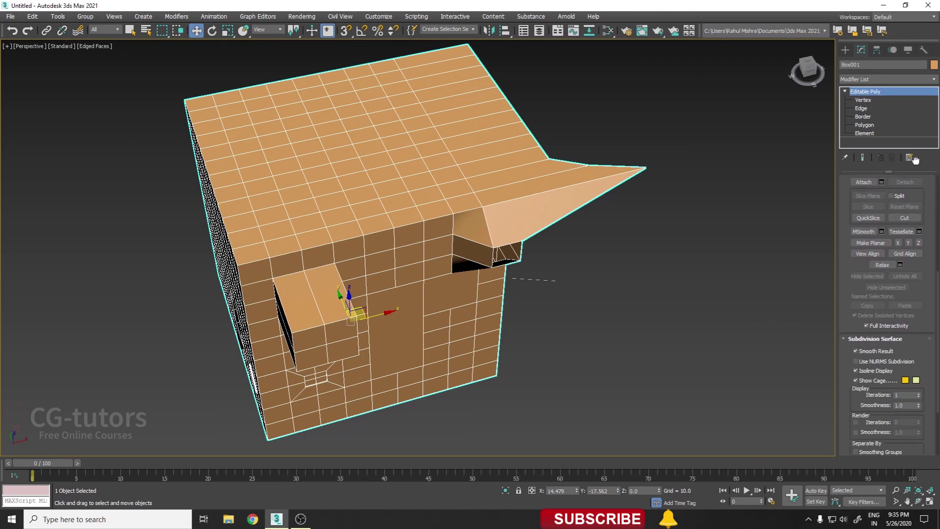